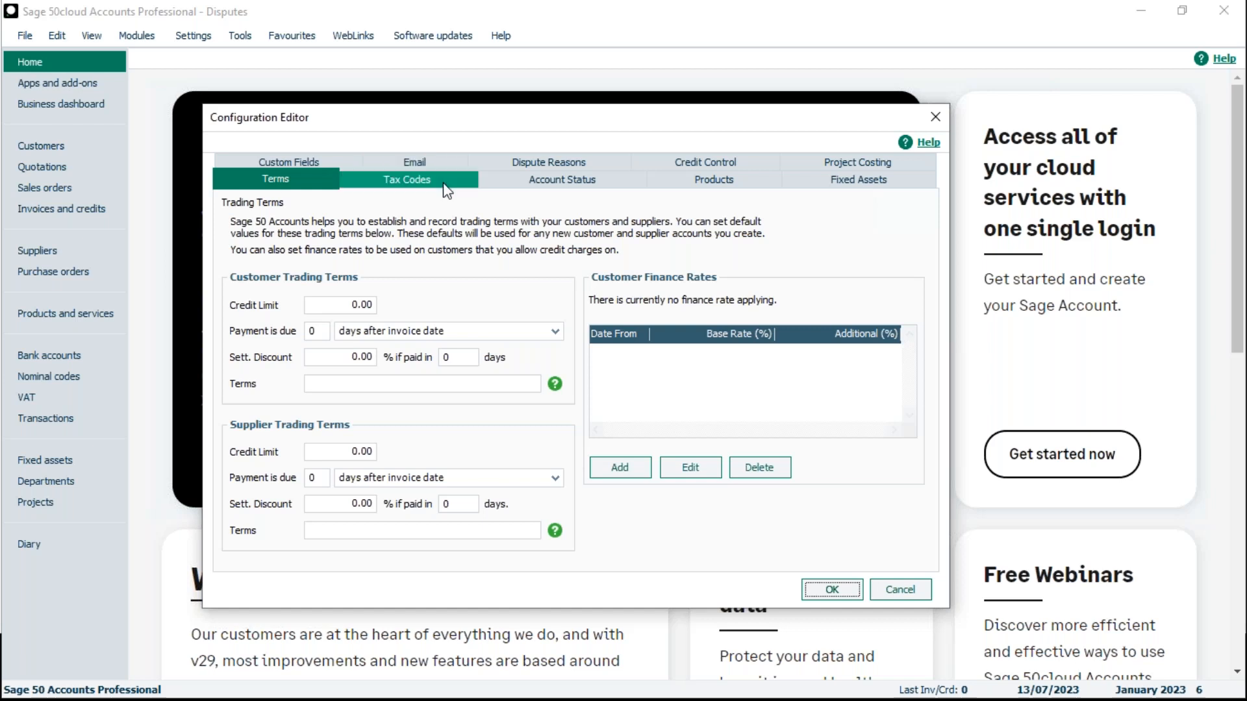
# - Add "too late" as dispute reason 6 in the configuration's dispute reasons and save the configuration
pyautogui.click(590, 162)
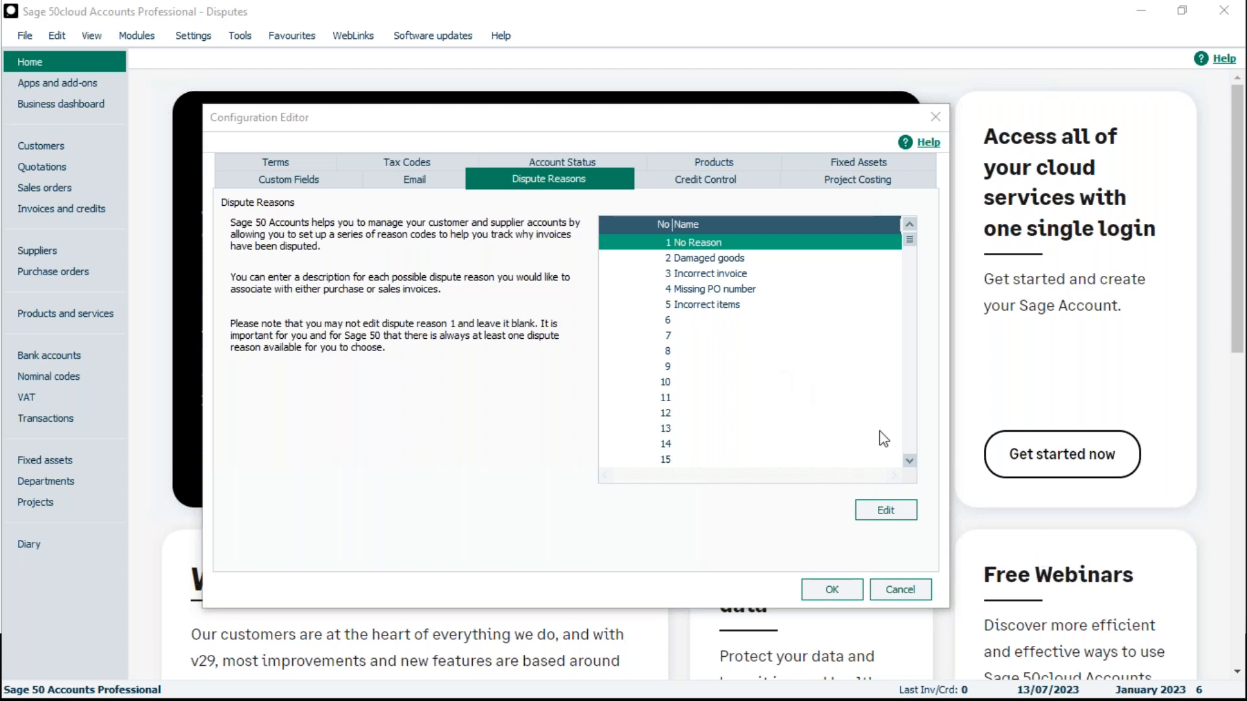
pyautogui.moveTo(908, 246)
pyautogui.mouseDown()
pyautogui.moveTo(911, 449)
pyautogui.moveTo(909, 247)
pyautogui.mouseUp()
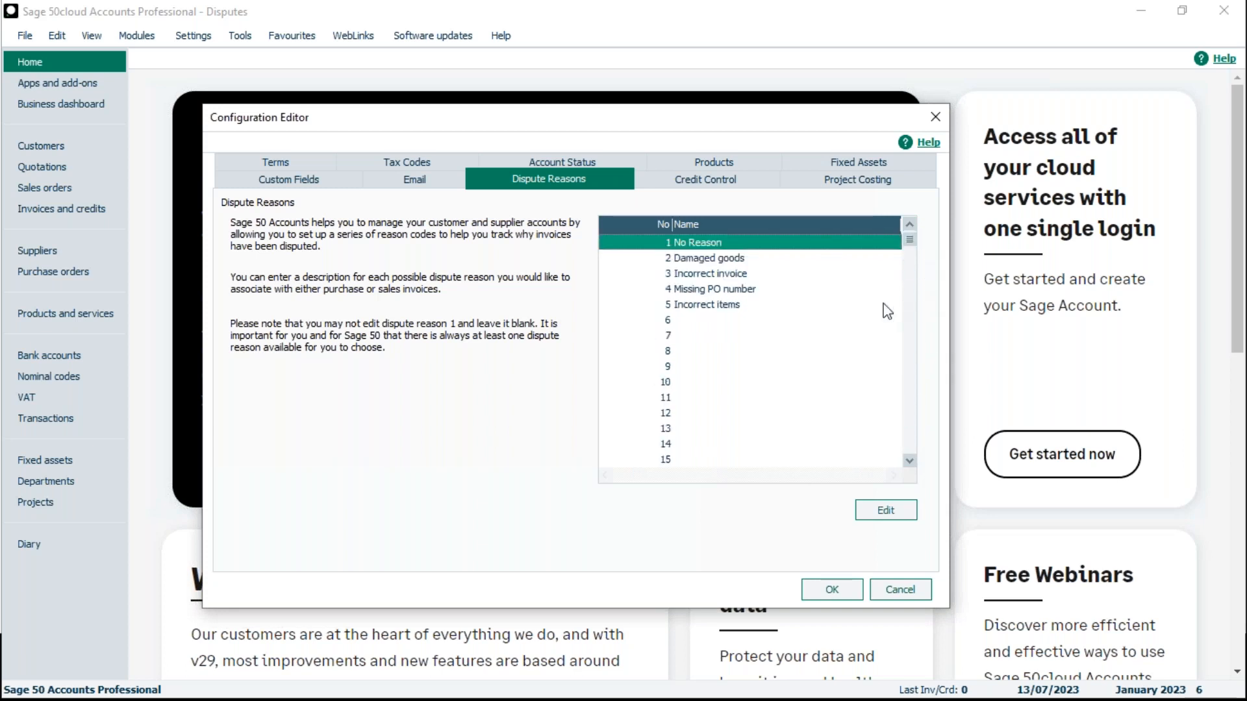
pyautogui.click(698, 321)
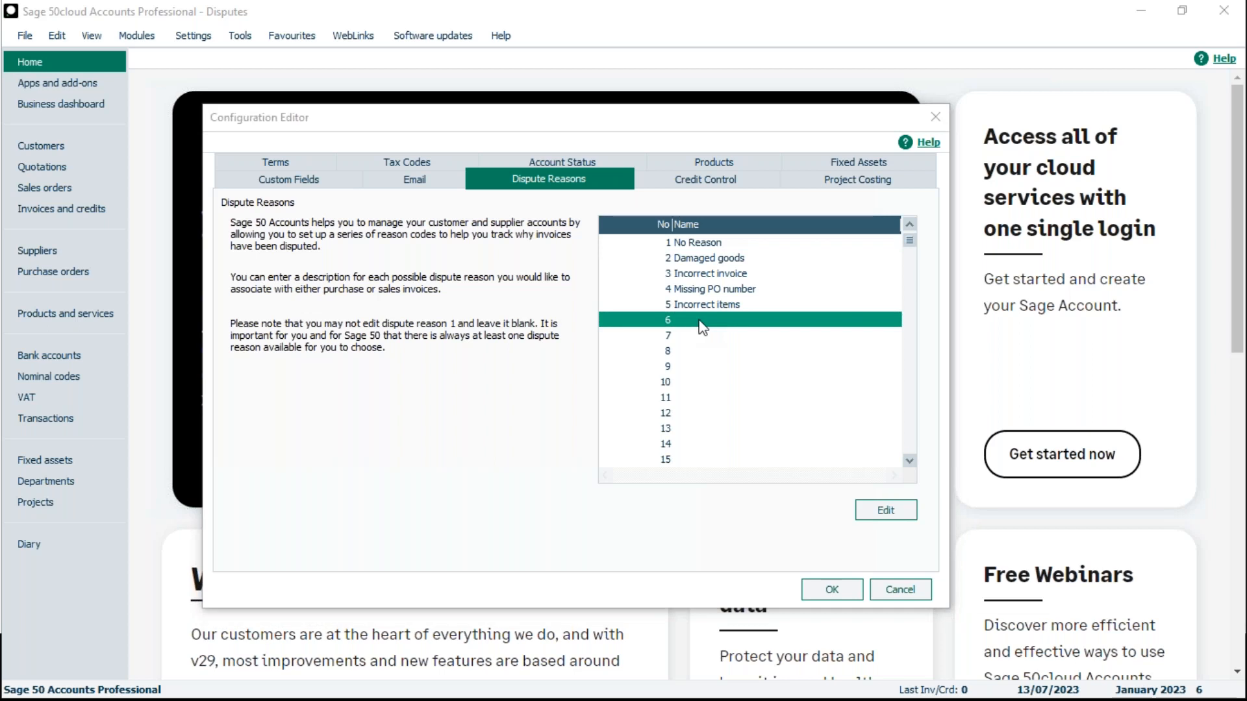
pyautogui.doubleClick(700, 322)
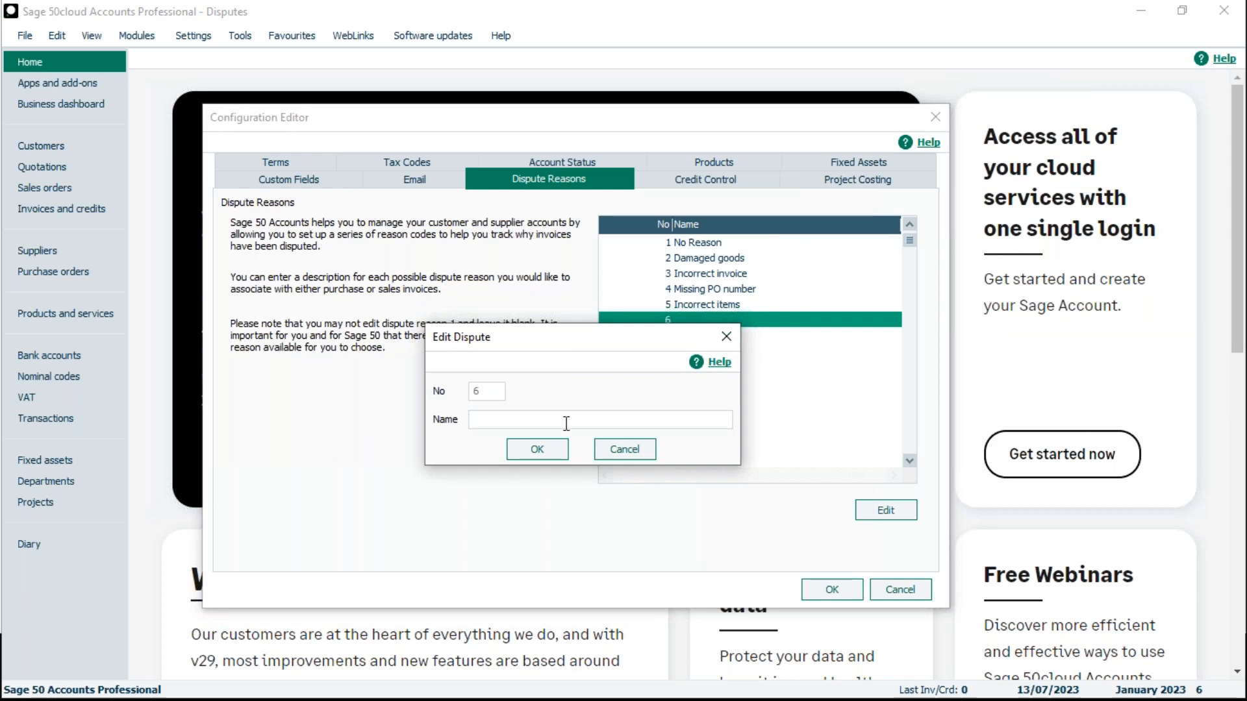
pyautogui.write('too late')
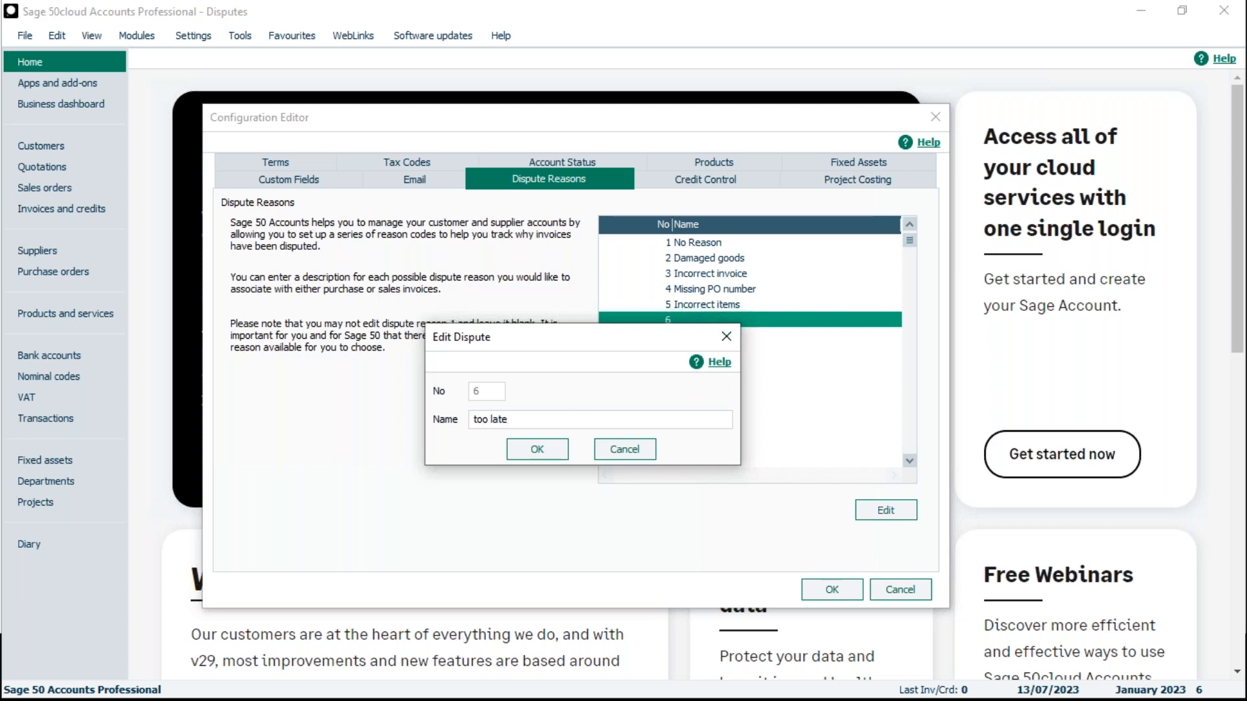
pyautogui.click(537, 449)
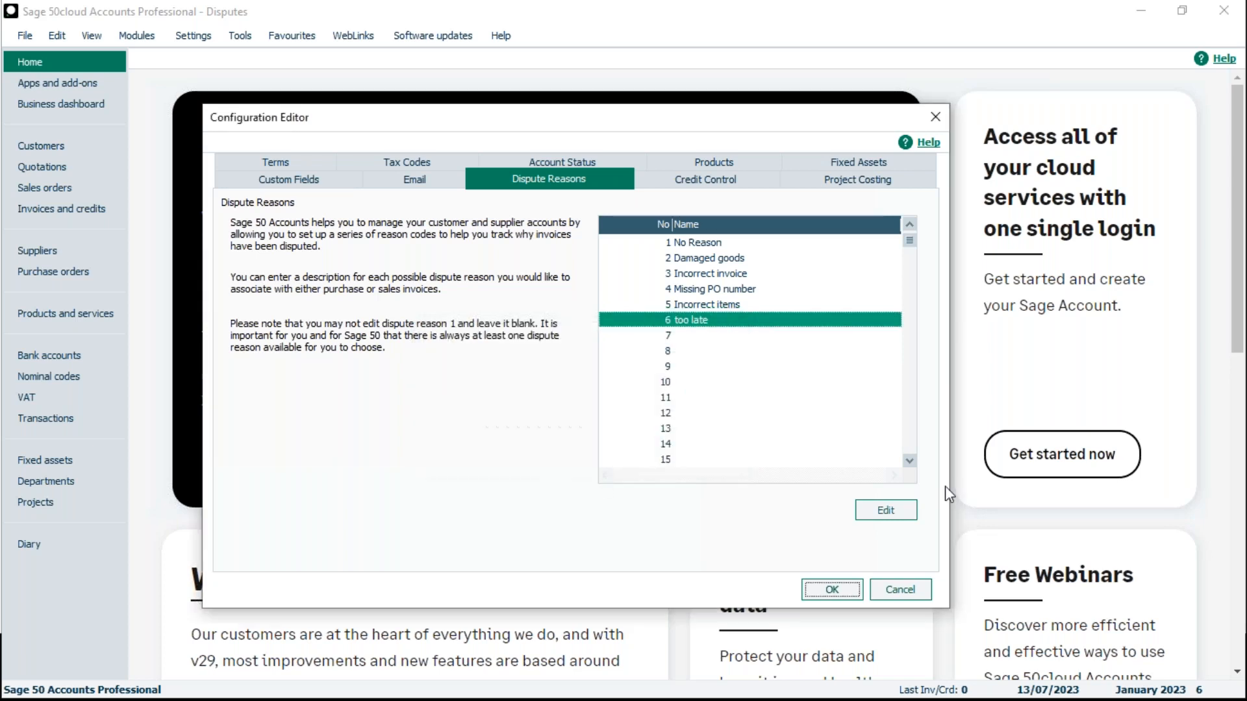
pyautogui.click(833, 588)
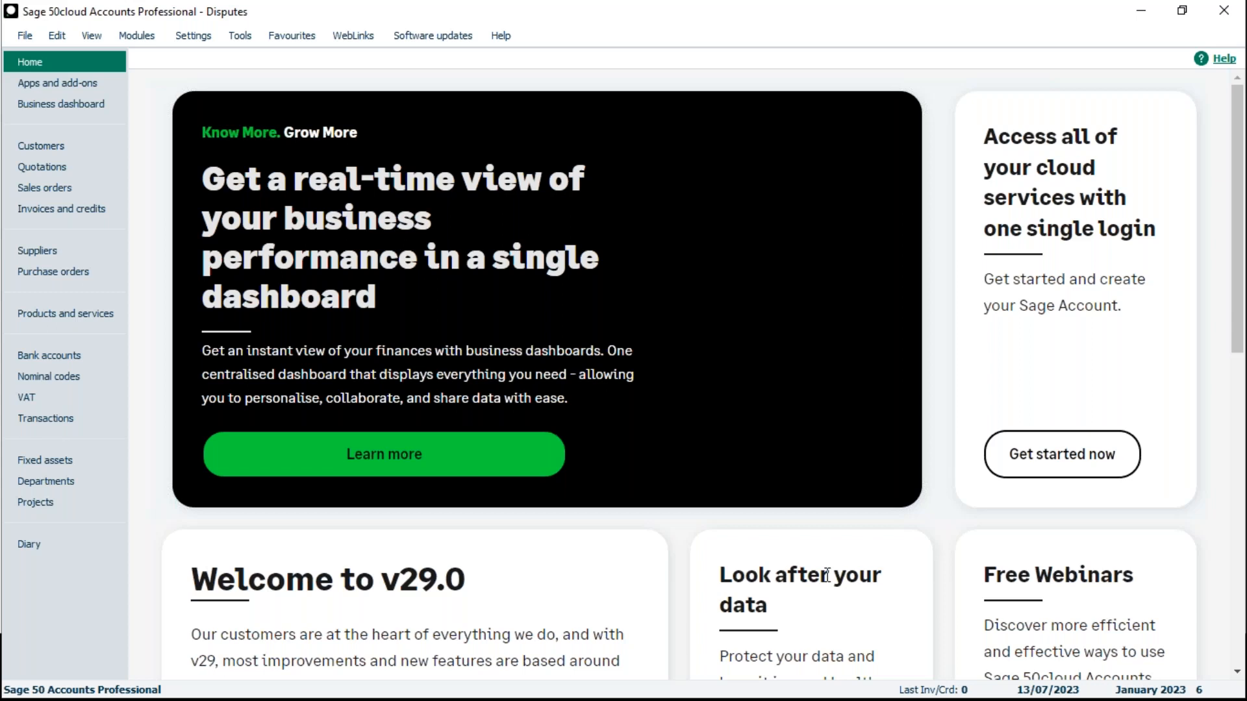
# - Examine the disputes list for Customer 1, selecting the 26/06/2023 invoice, and close the list
pyautogui.click(45, 152)
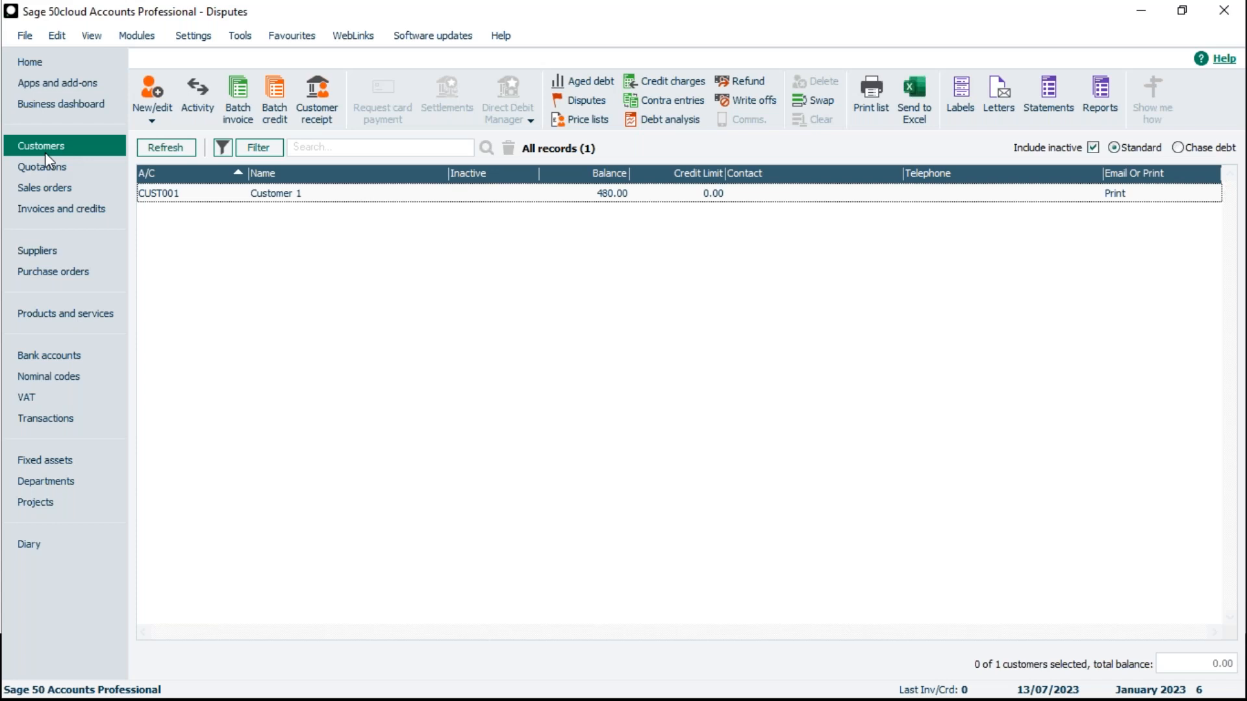
pyautogui.click(308, 196)
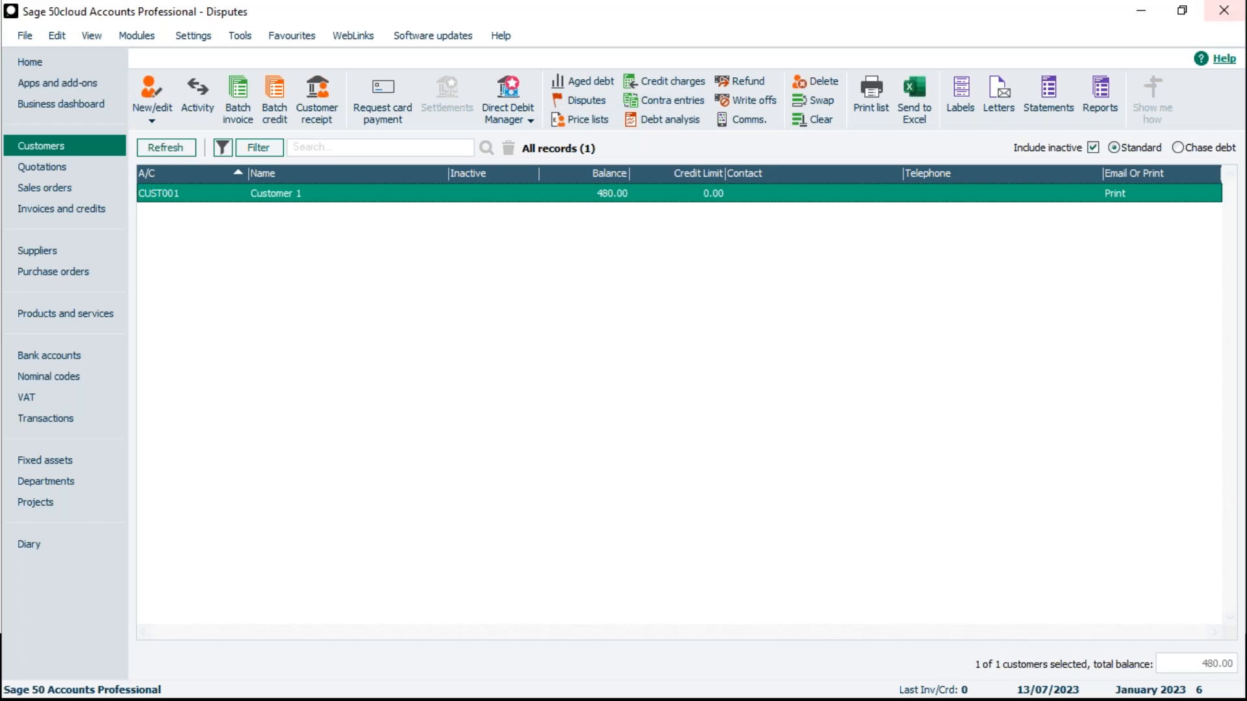
pyautogui.click(586, 101)
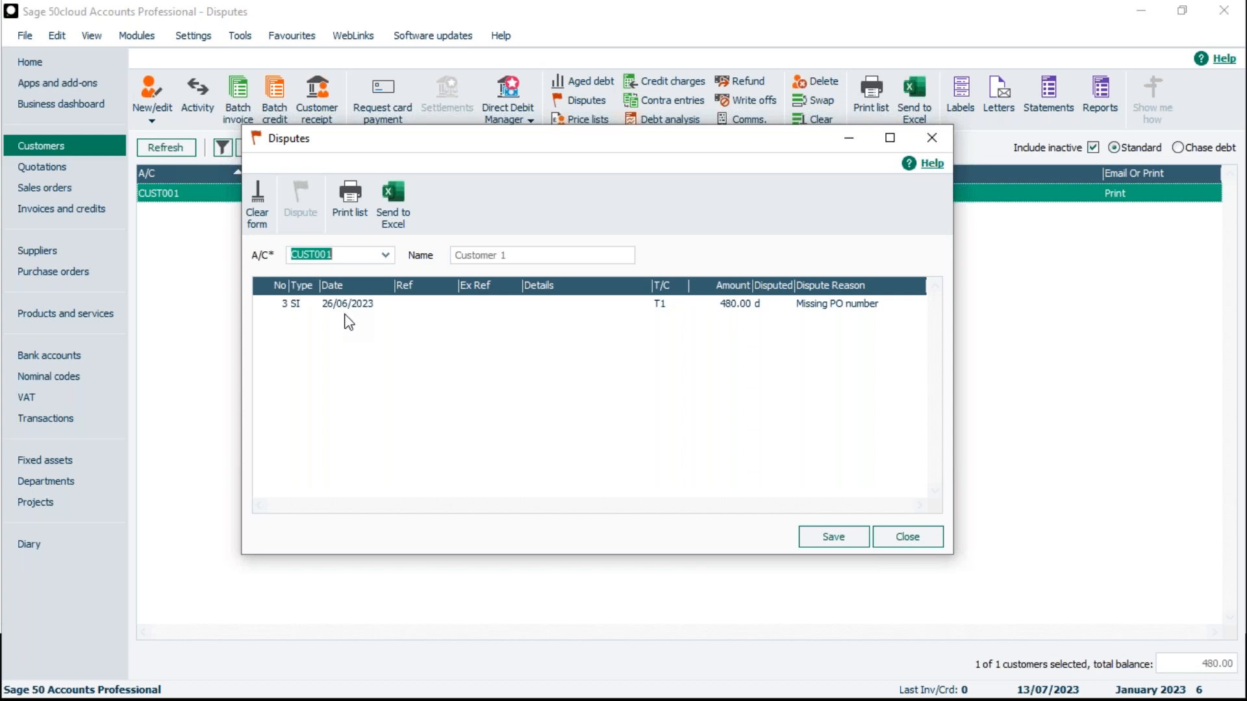
pyautogui.click(364, 305)
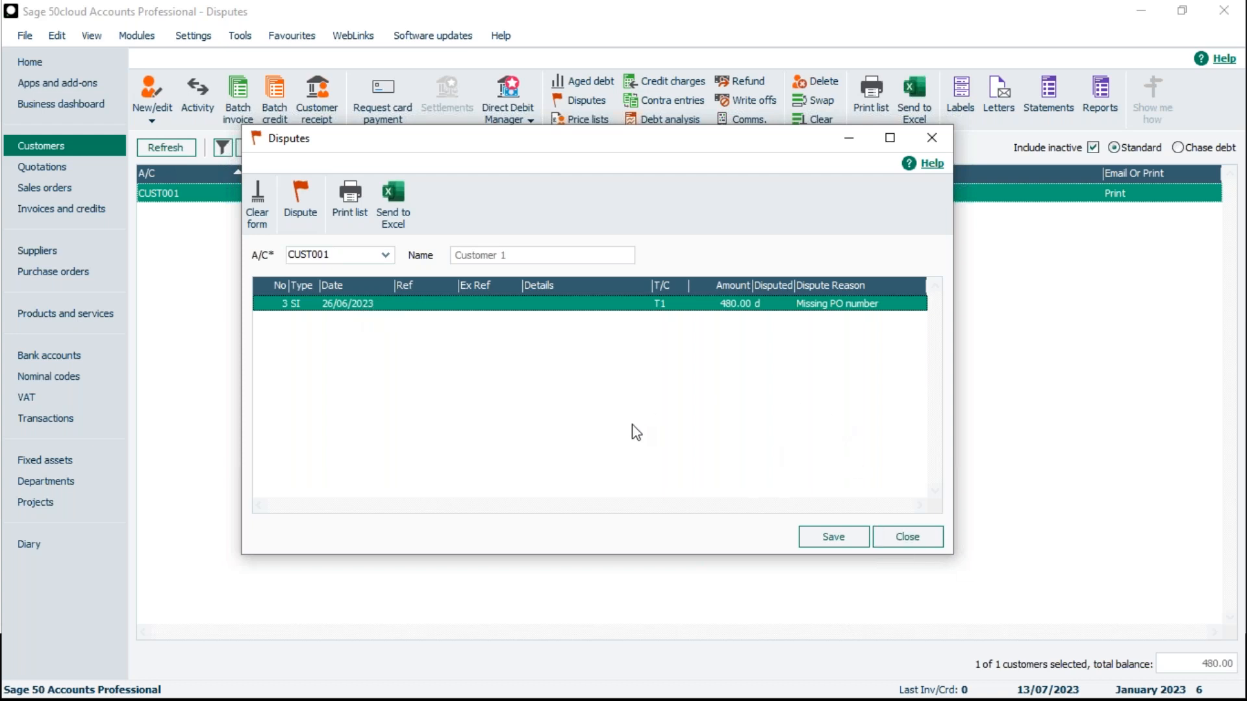
pyautogui.click(913, 538)
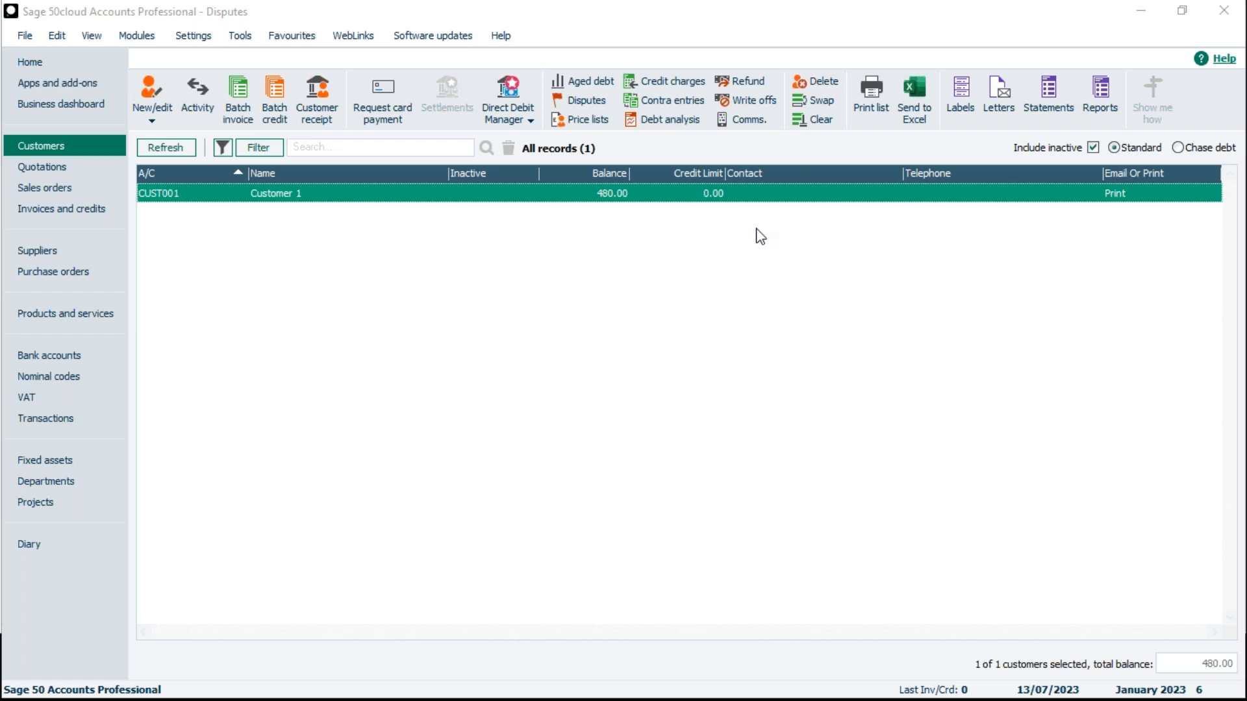
# - Post a batch customer invoice for Customer 1 with a net amount of 100 and close the invoice form
pyautogui.click(1093, 148)
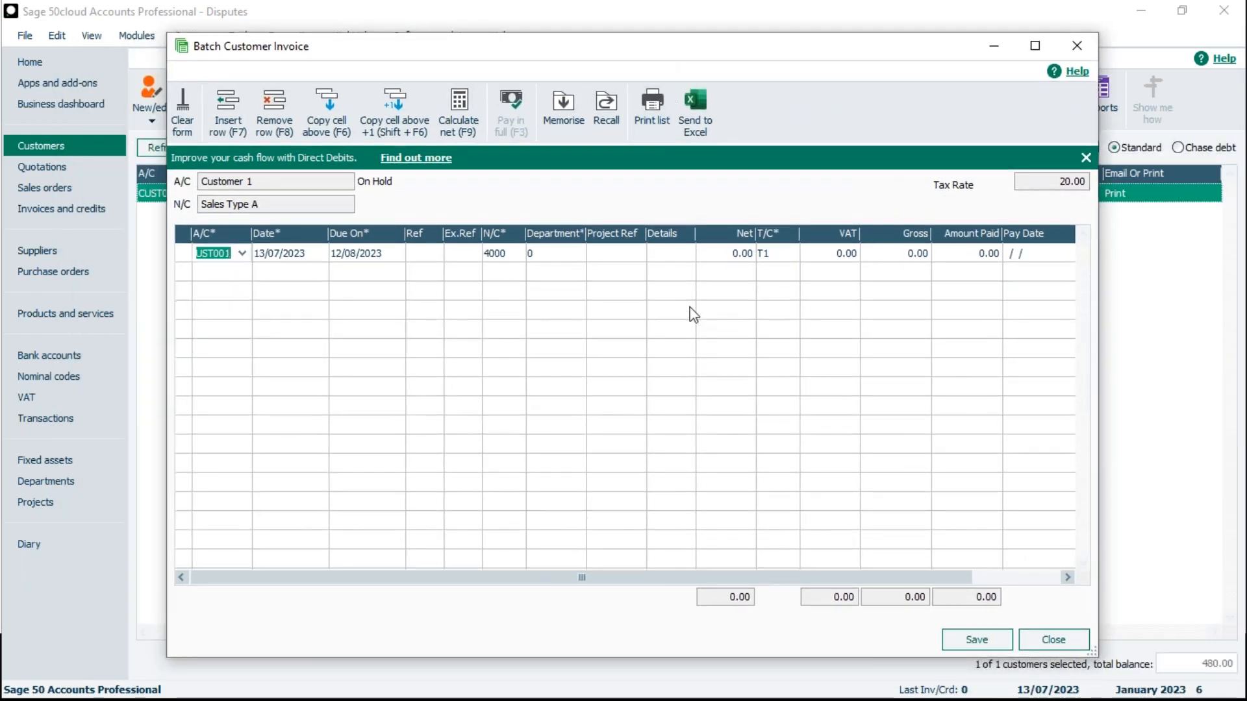
pyautogui.click(717, 254)
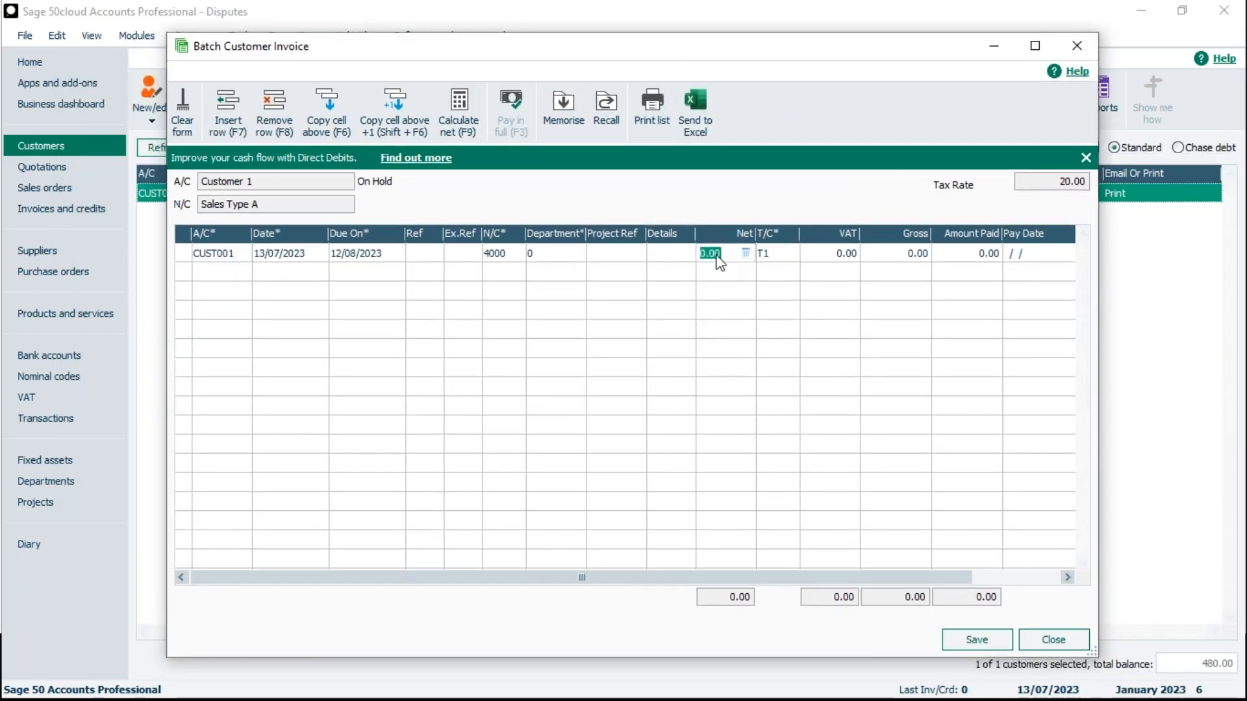
pyautogui.write('100')
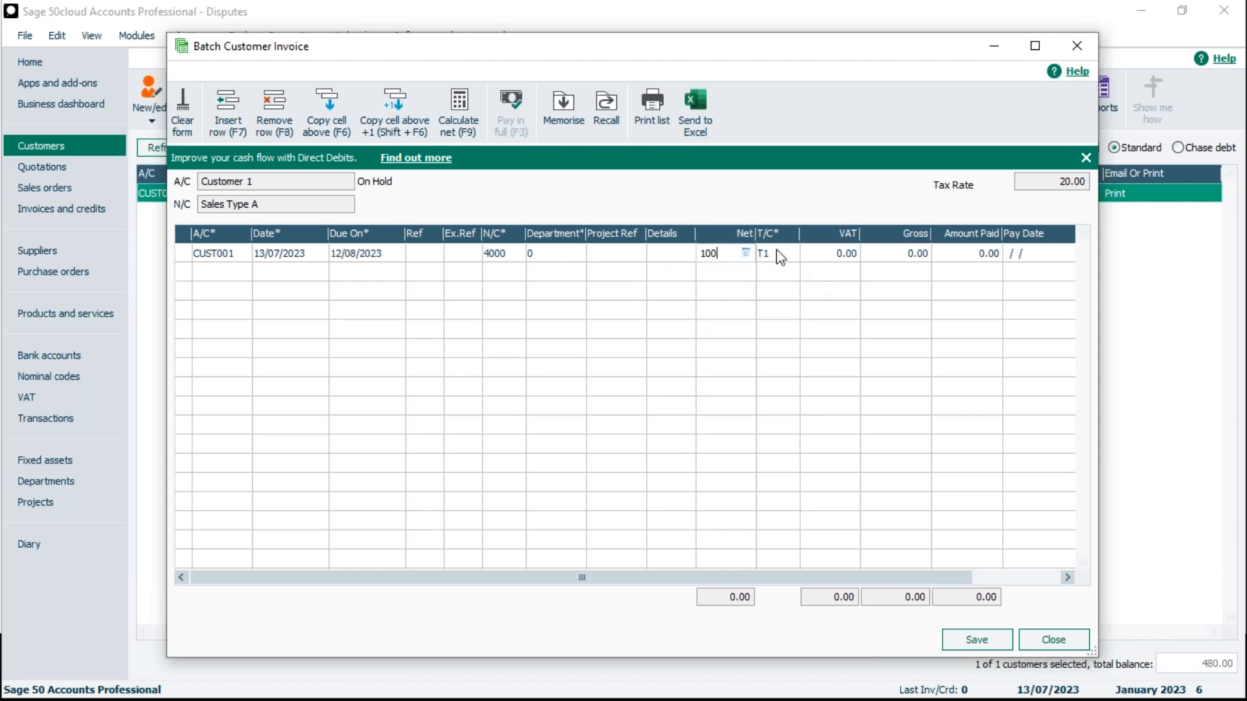
pyautogui.click(974, 640)
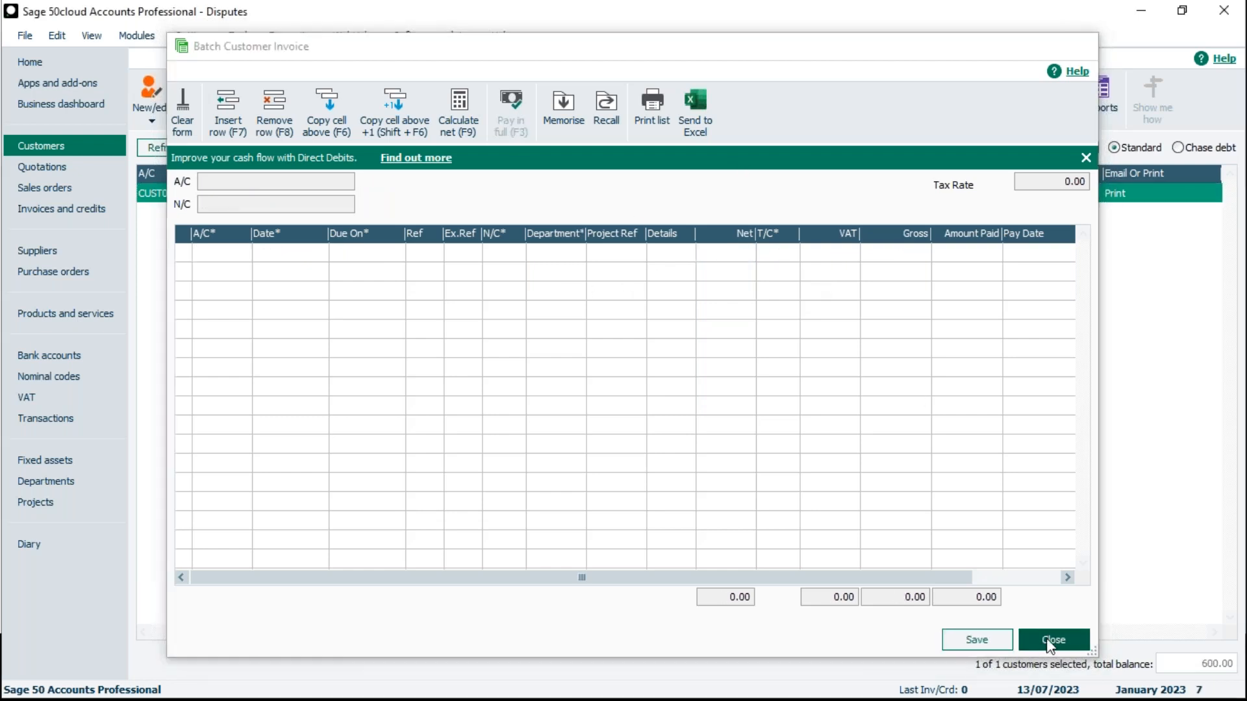
pyautogui.click(1042, 641)
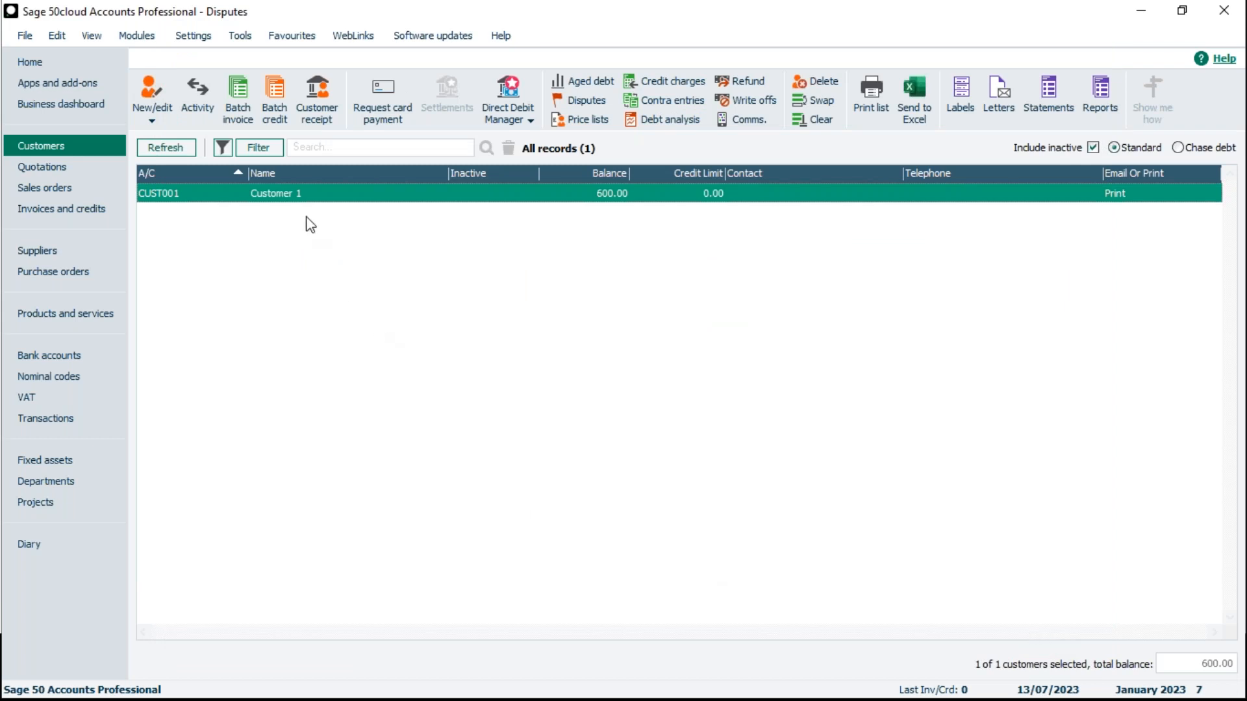
# - Try to dispute Customer 1's 13/07/2023 invoice with reason 3 - Incorrect invoice, and close the disputes list without saving
pyautogui.click(567, 101)
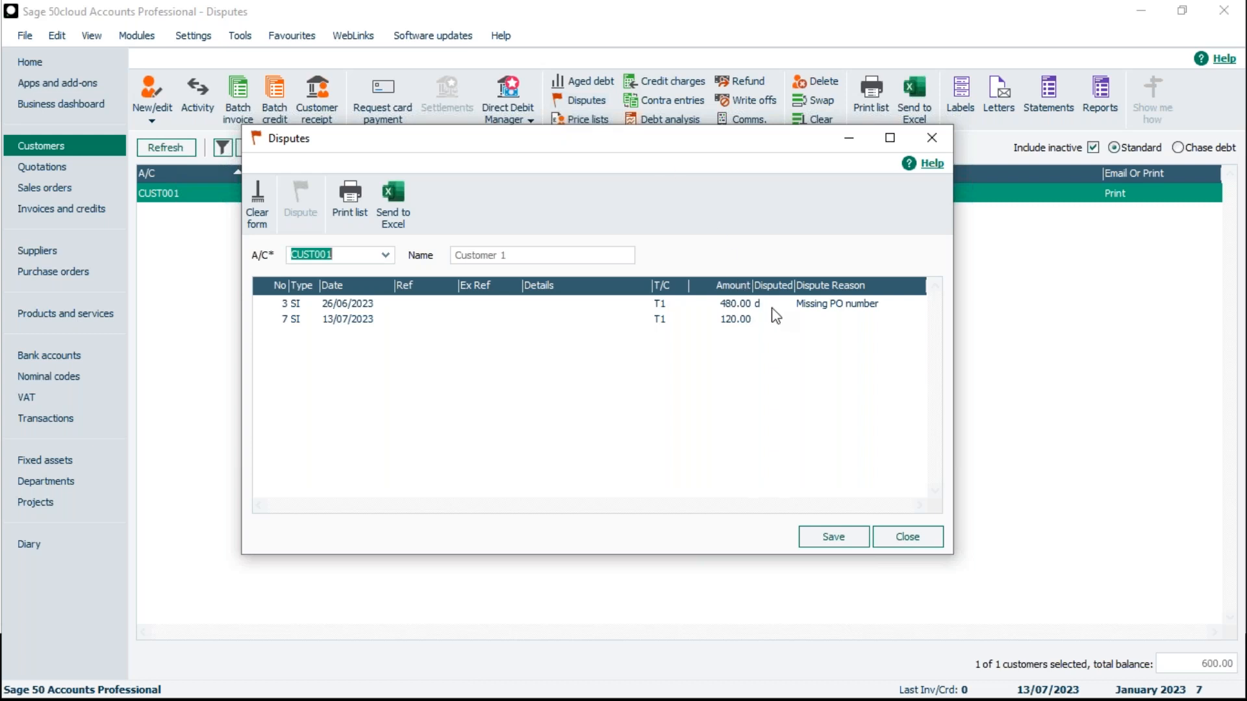
pyautogui.click(742, 320)
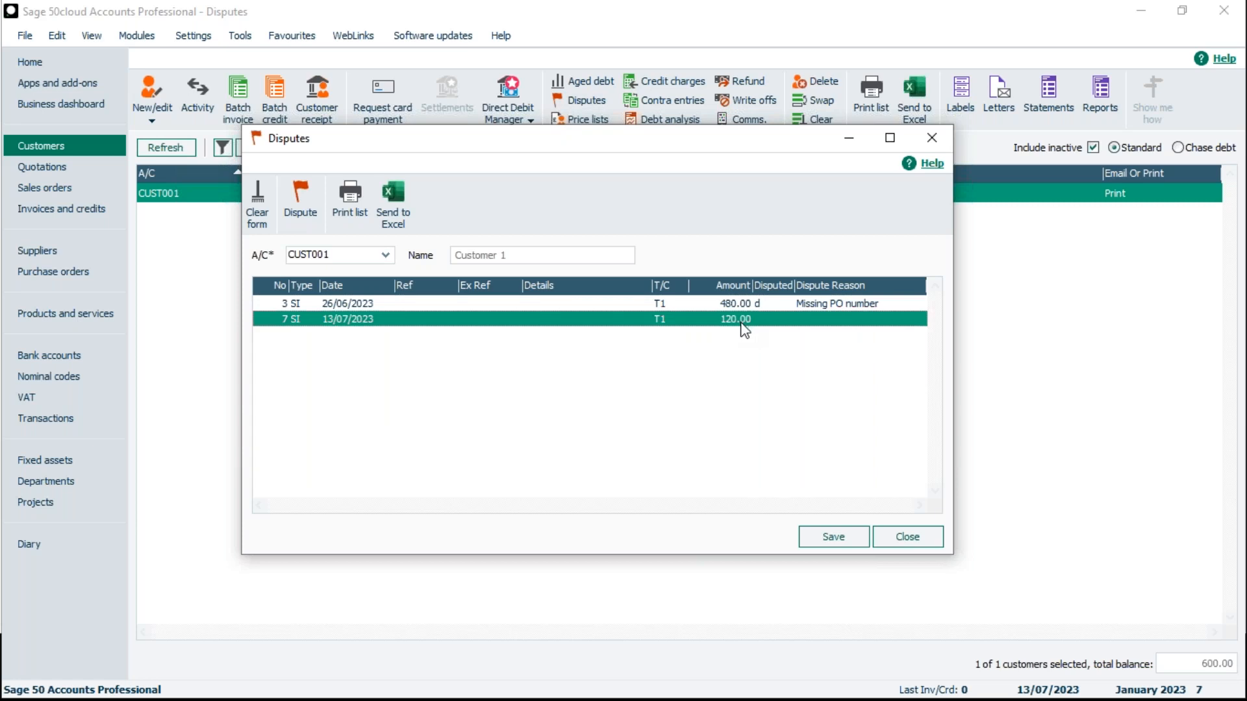
pyautogui.click(308, 214)
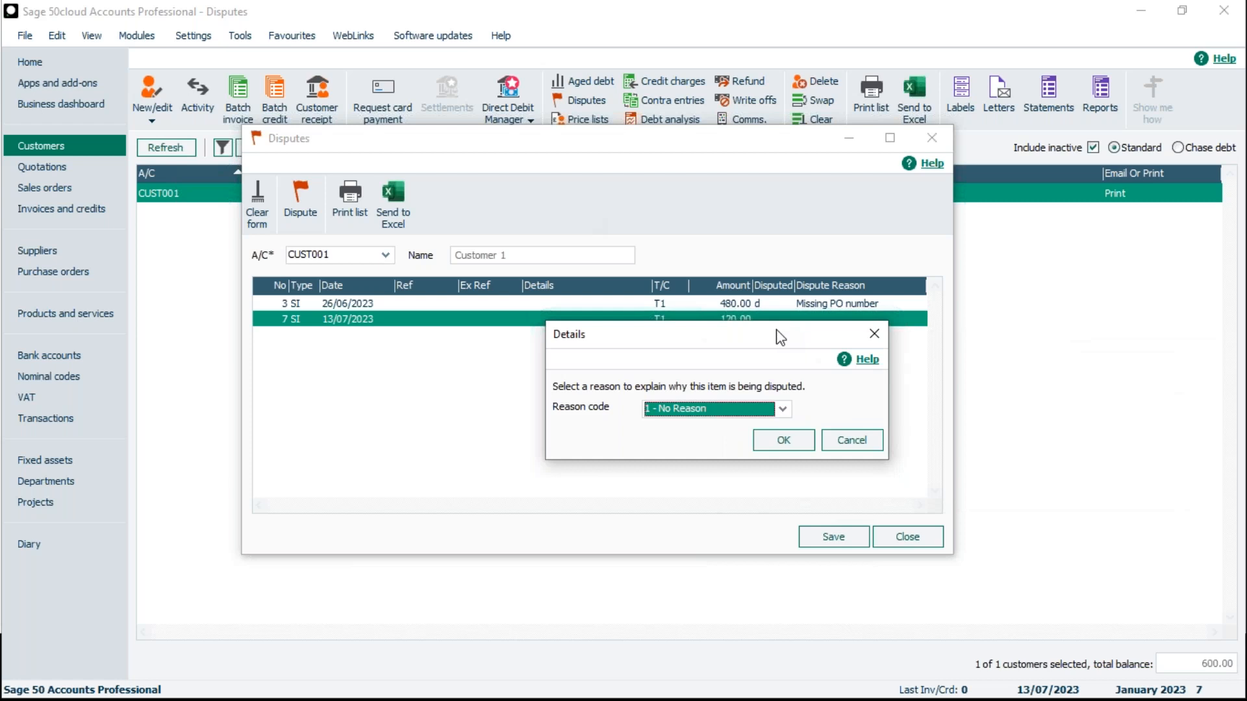
pyautogui.click(782, 409)
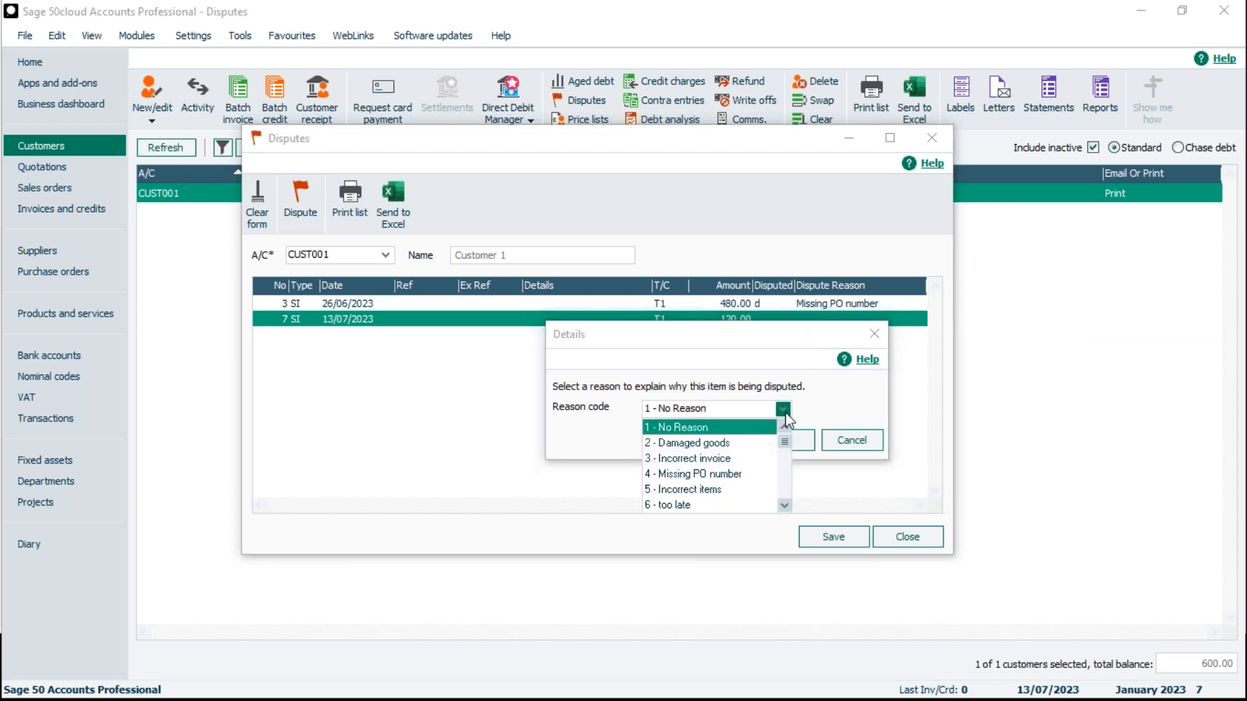
pyautogui.click(722, 458)
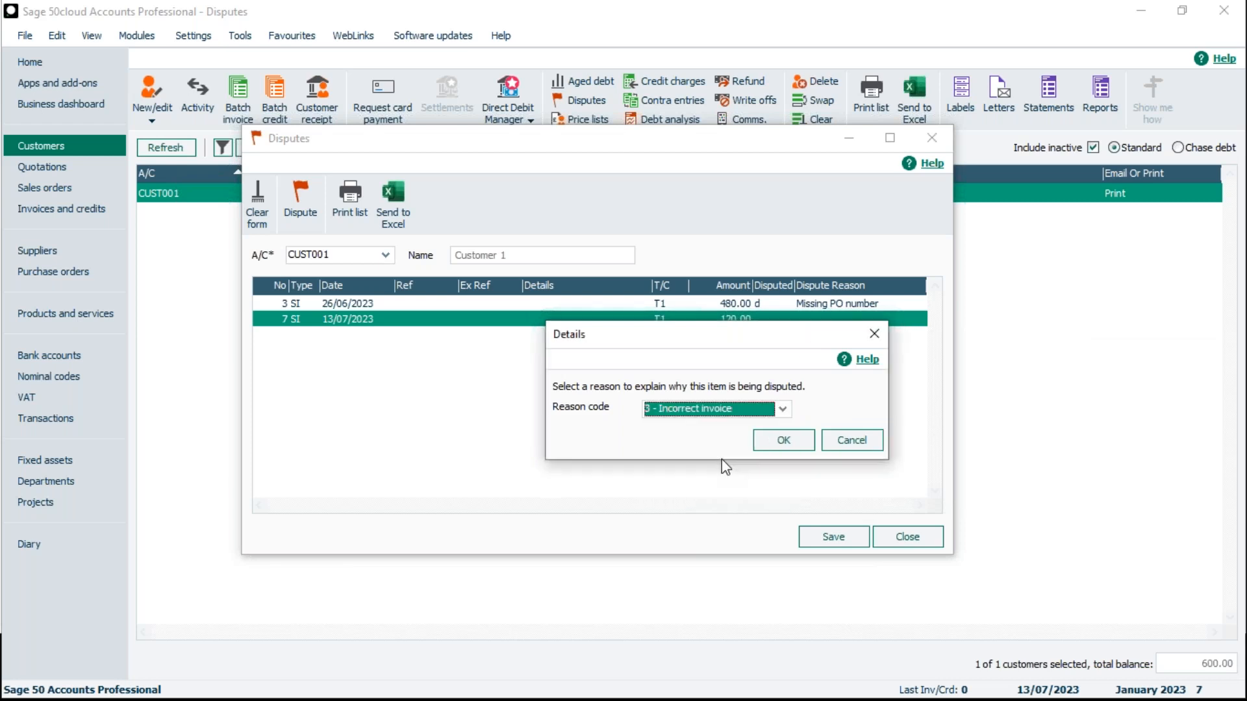
pyautogui.click(776, 442)
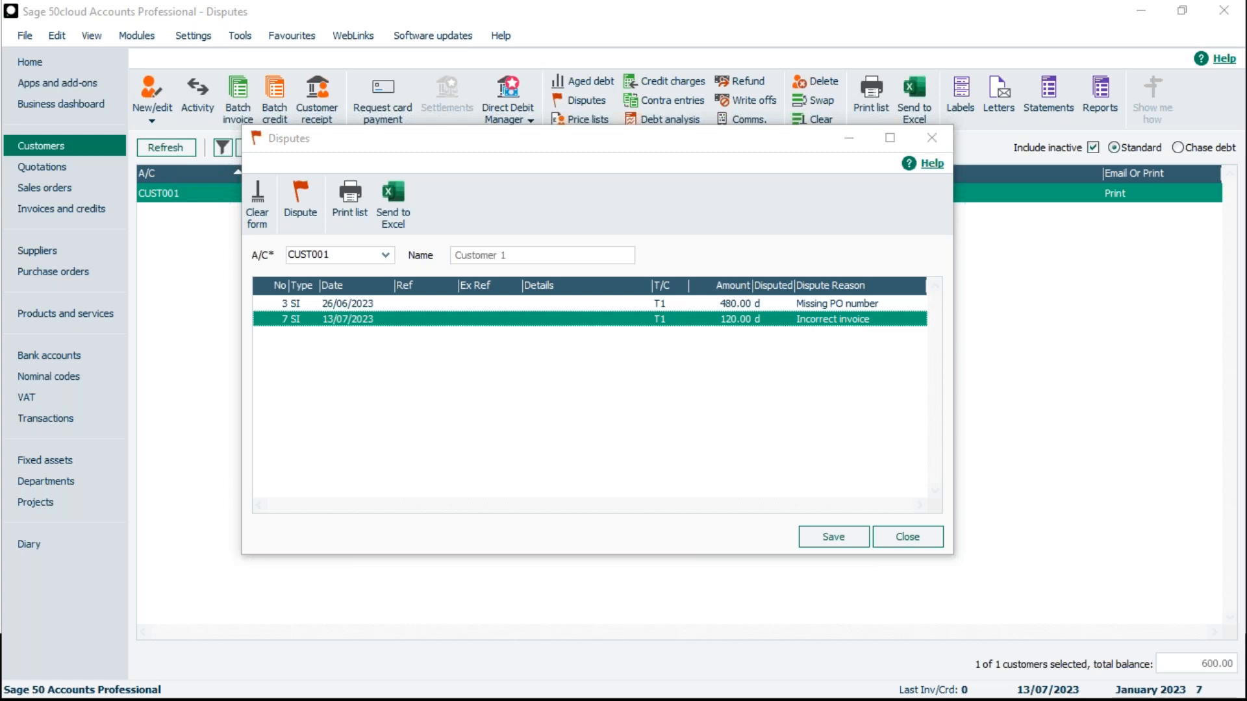
pyautogui.click(909, 543)
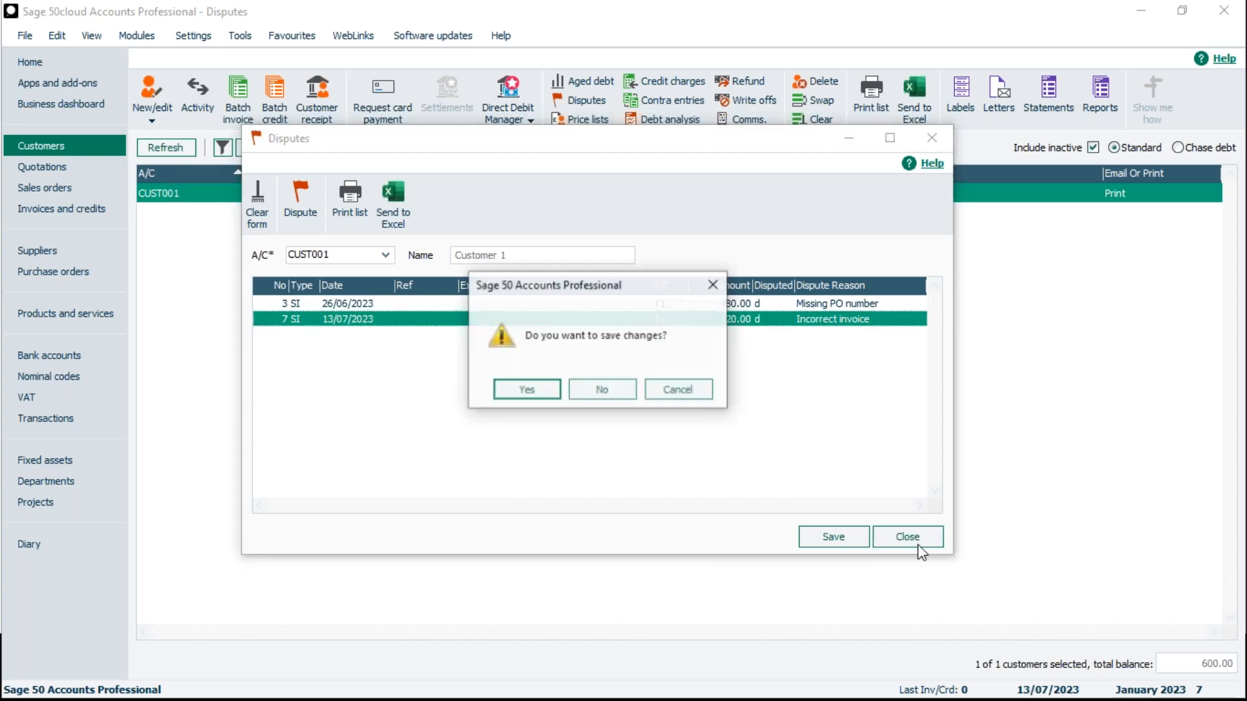
pyautogui.click(596, 391)
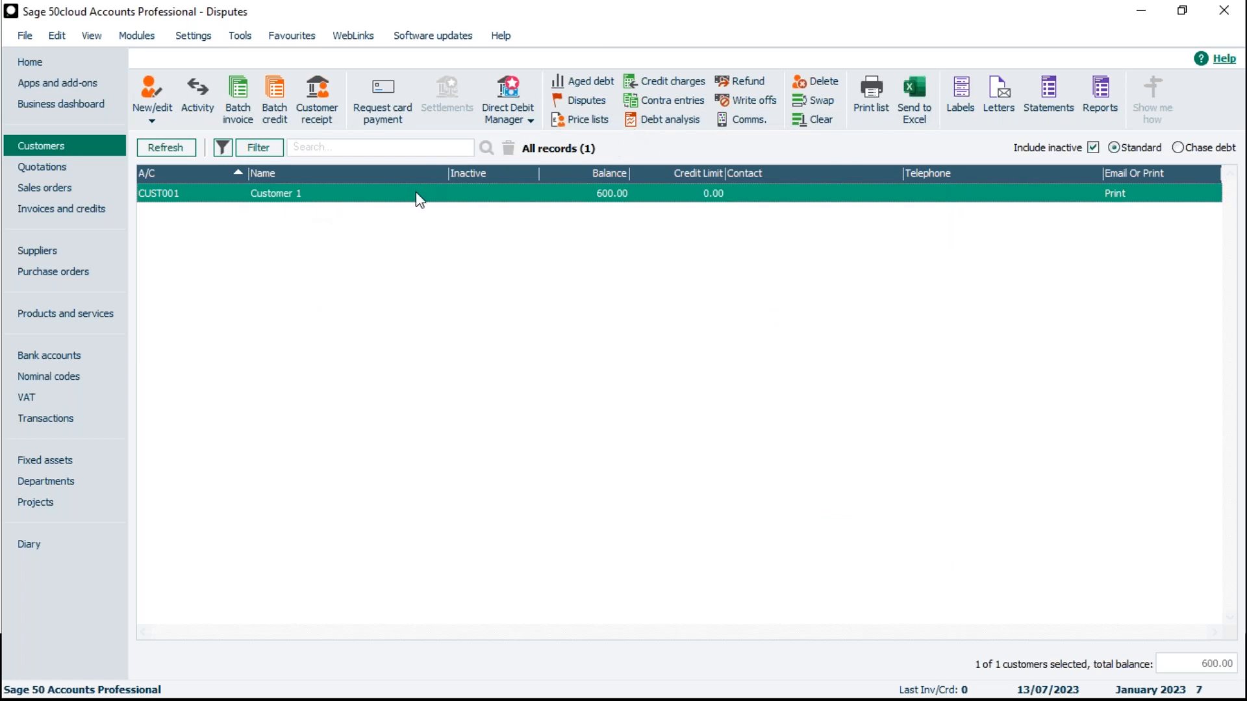
# - Mark Customer 1's 13/07/2023 invoice as disputed with reason 5 - Incorrect items, save the dispute and close the list
pyautogui.rightClick(330, 196)
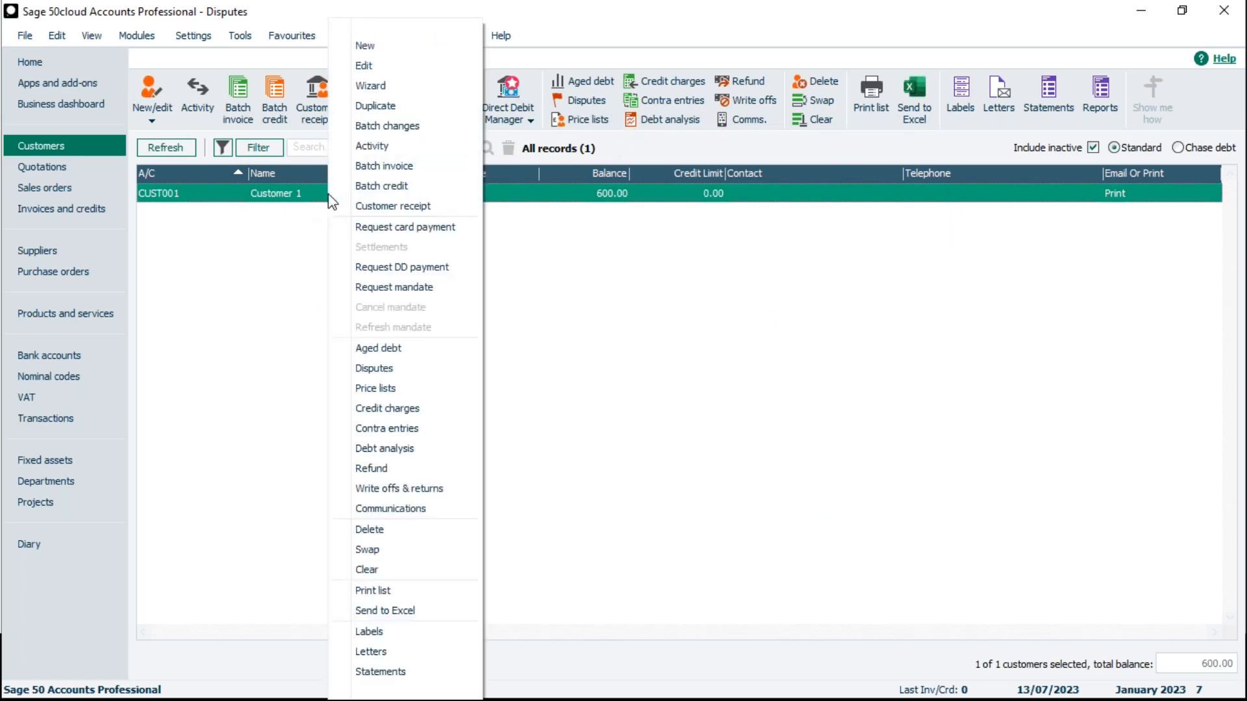
pyautogui.click(396, 368)
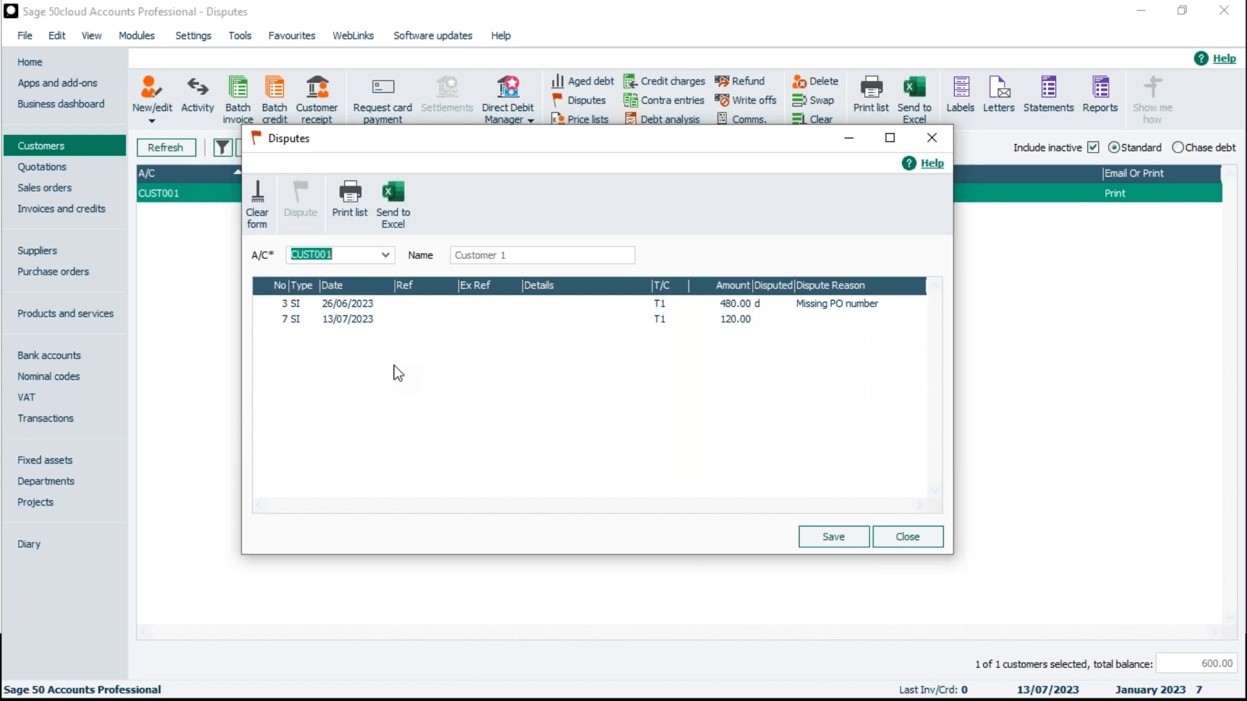
pyautogui.click(704, 320)
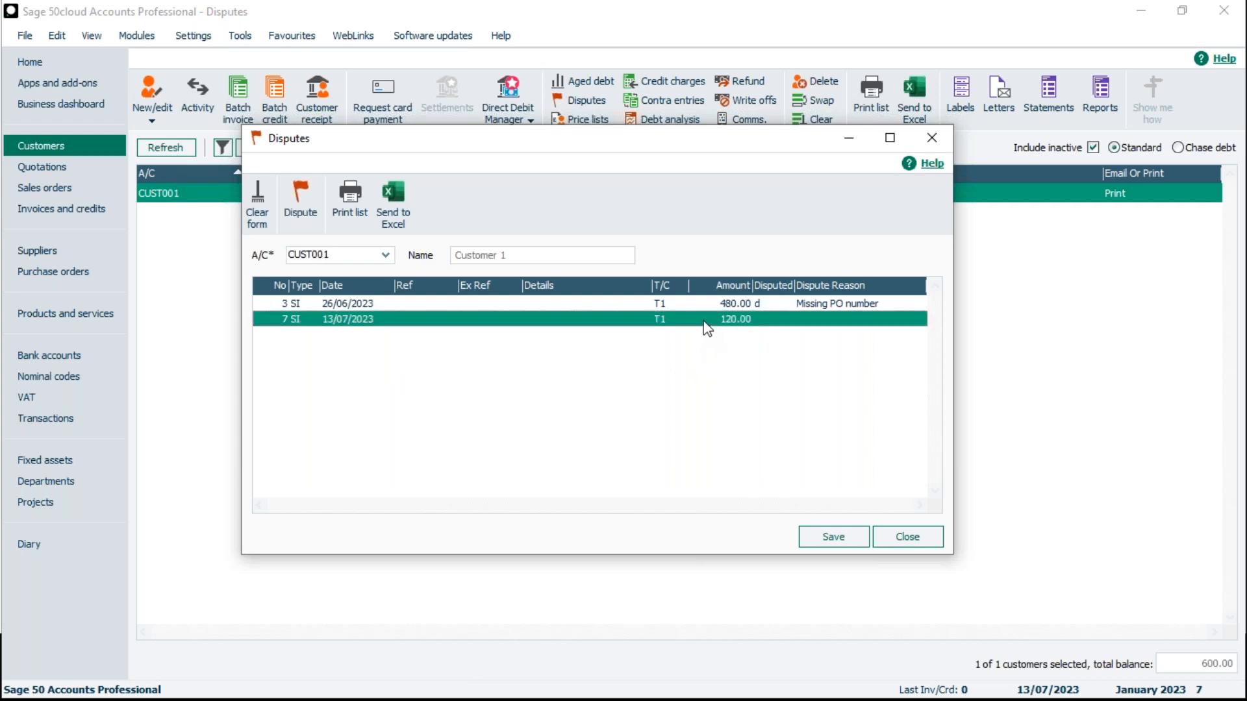
pyautogui.click(300, 207)
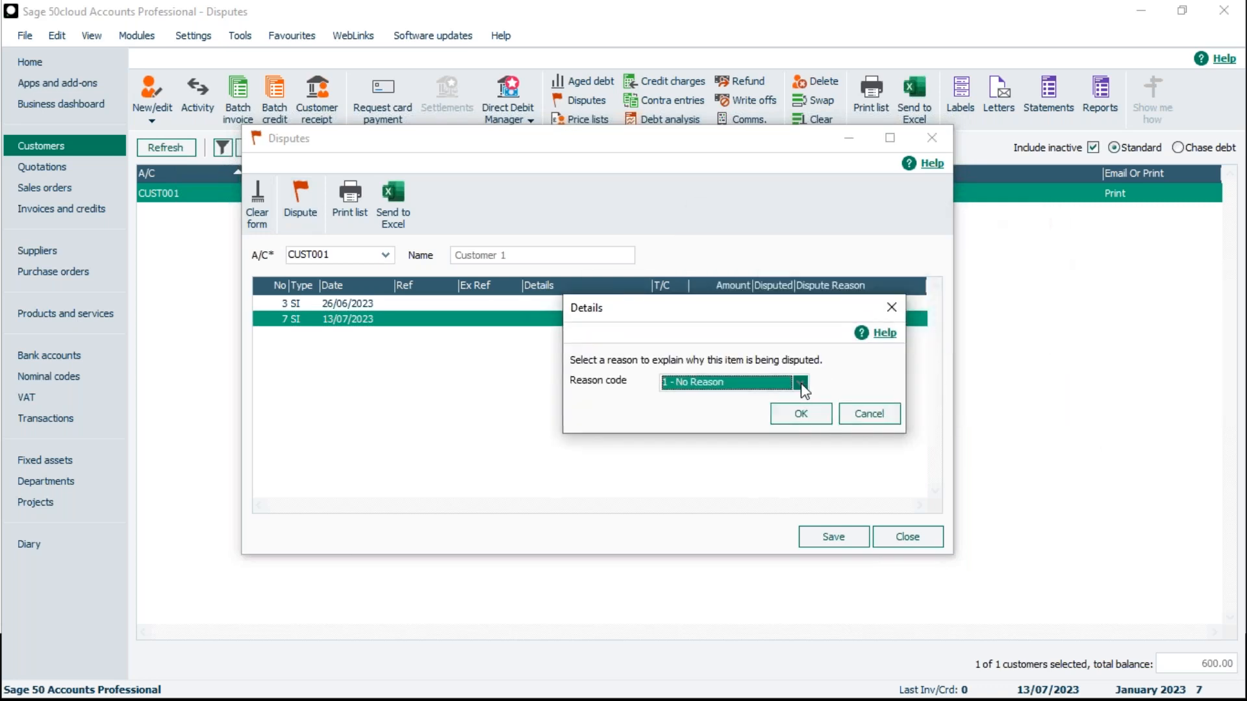
pyautogui.click(802, 383)
pyautogui.click(712, 463)
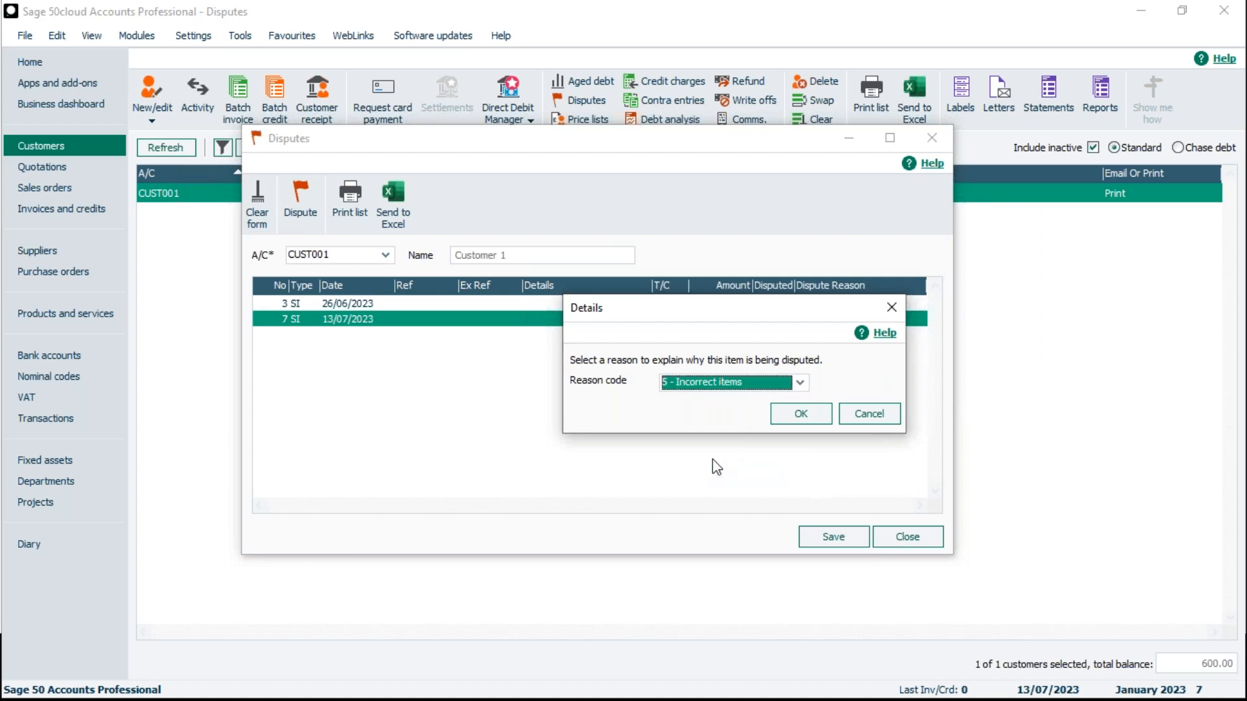
pyautogui.click(822, 415)
pyautogui.click(835, 537)
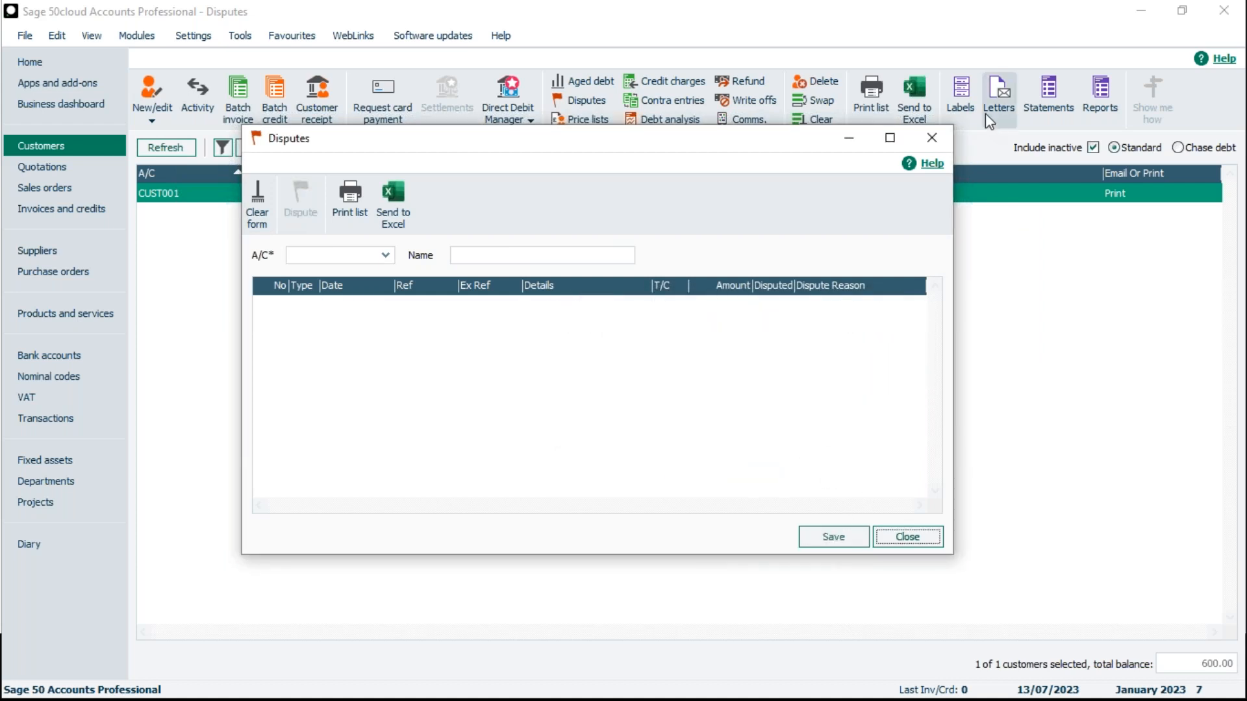
pyautogui.click(931, 137)
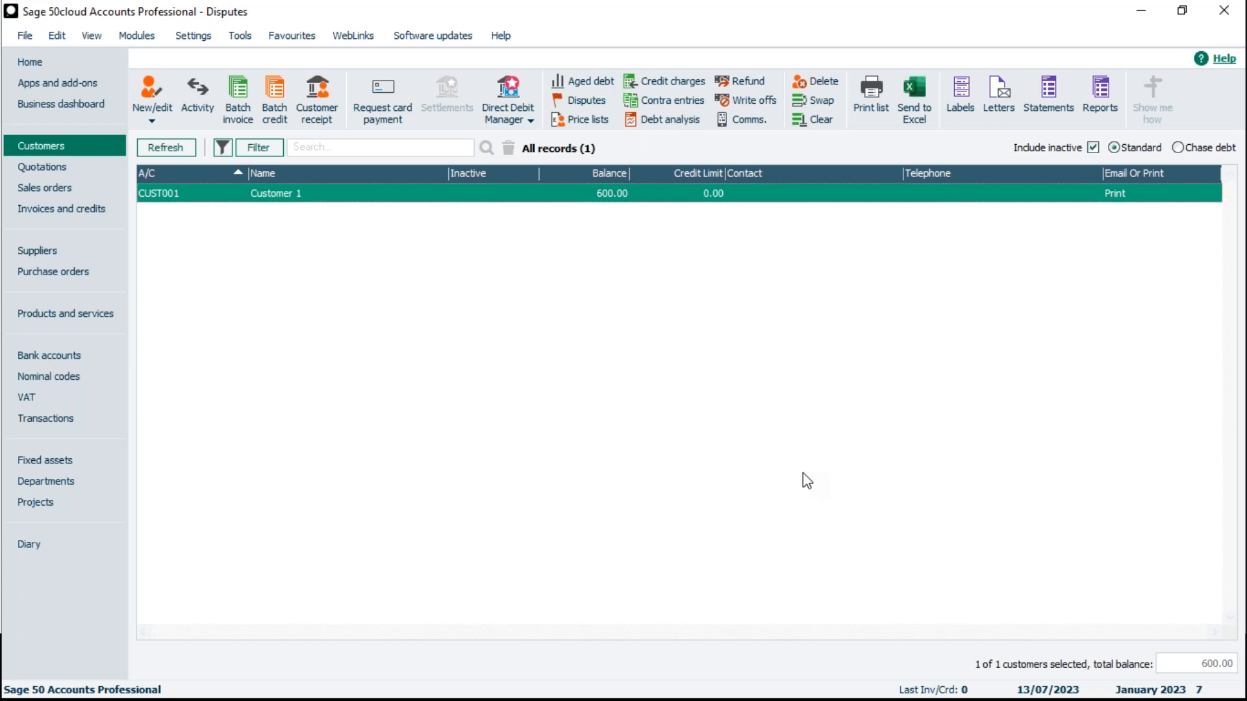
# - Remove the dispute mark from Customer 1's 13/07/2023 invoice in the disputes list
pyautogui.click(582, 103)
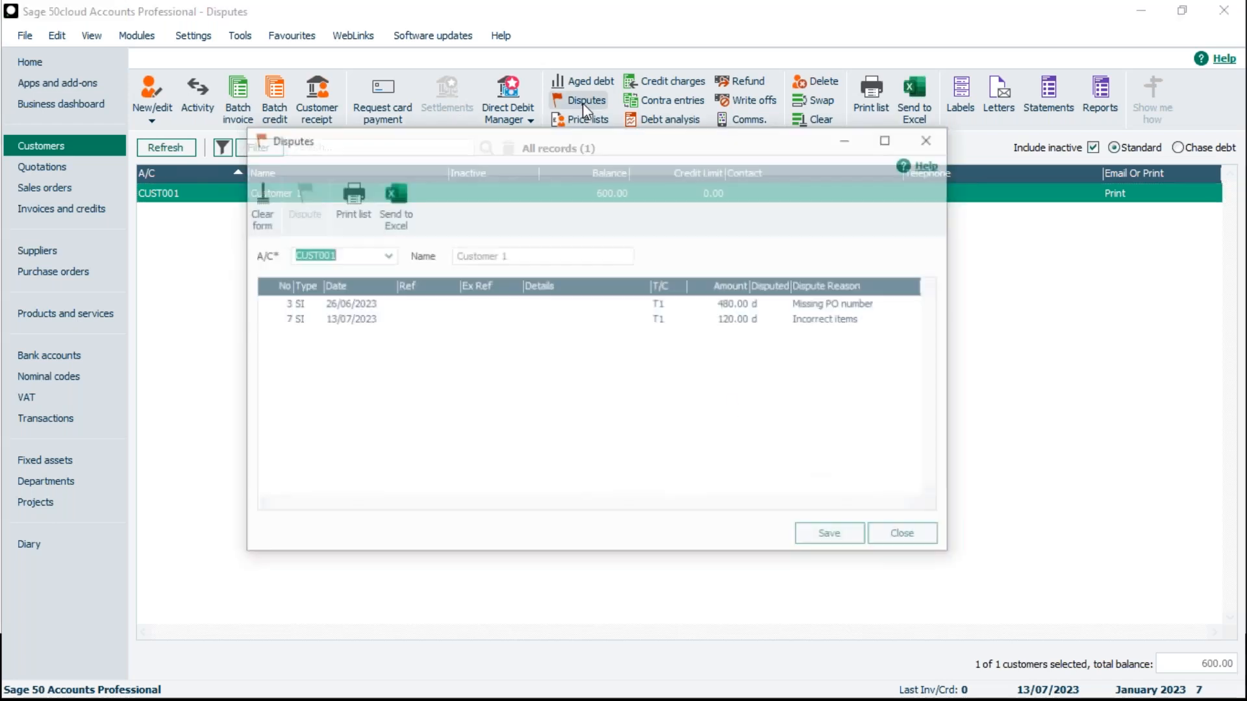
pyautogui.click(601, 320)
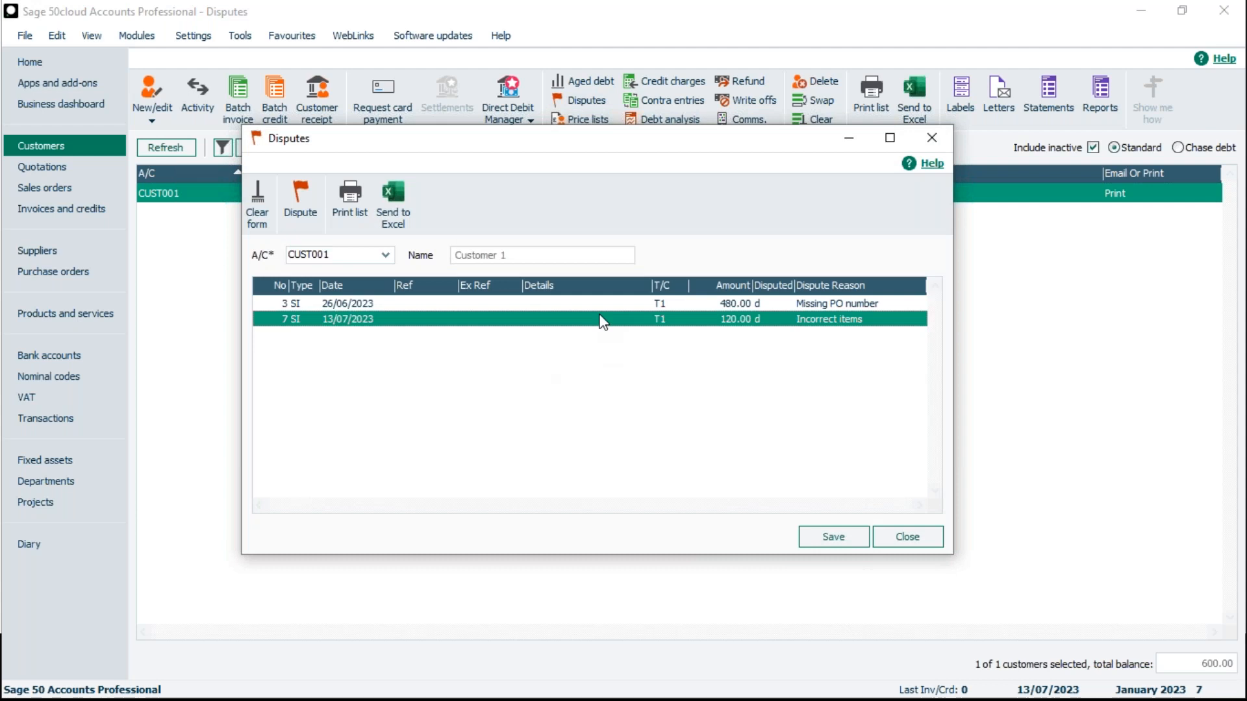
pyautogui.click(292, 215)
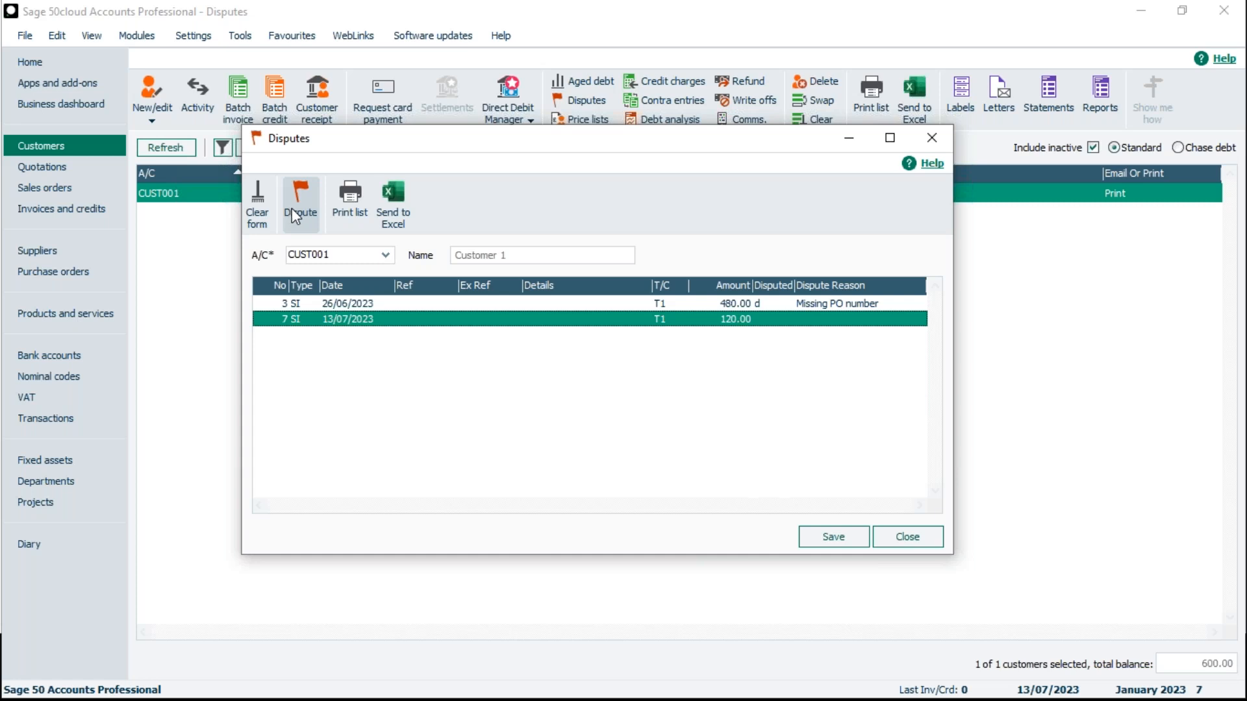
# - Mark Customer 1's 13/07/2023 invoice as disputed with reason 3 - Incorrect invoice, save the change and close the list
pyautogui.click(292, 215)
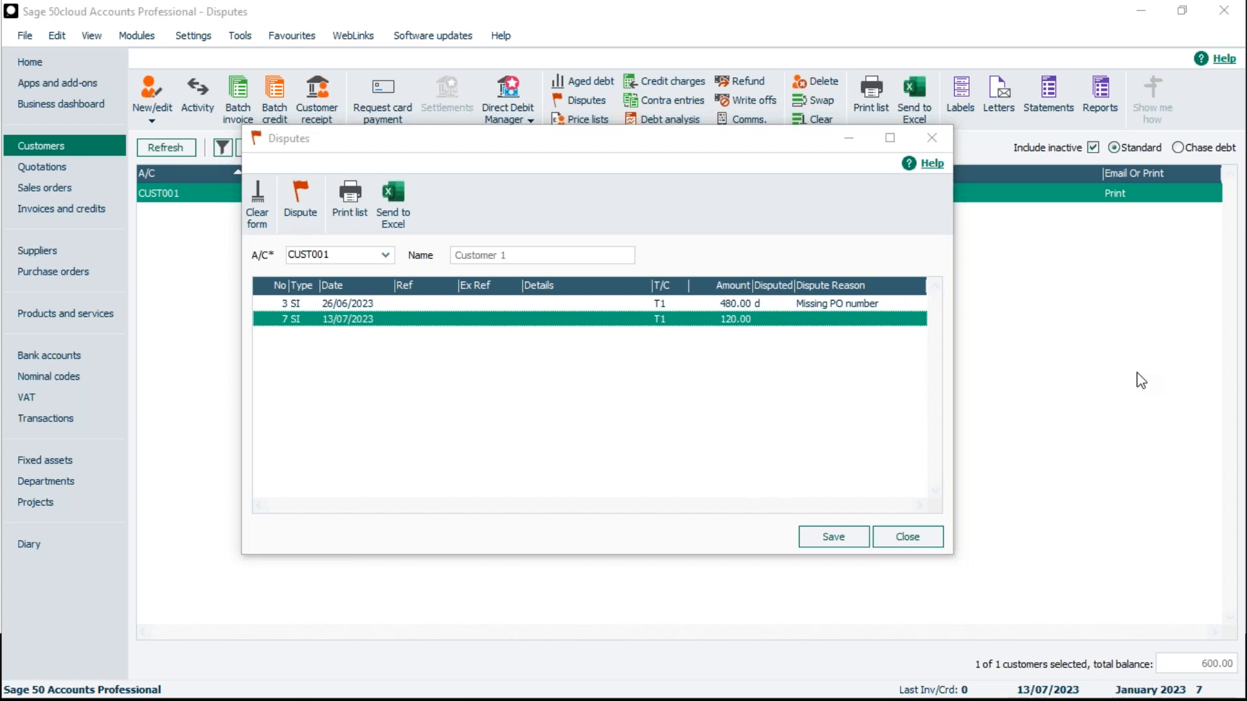
pyautogui.moveTo(1133, 333); pyautogui.dragTo(746, 380)
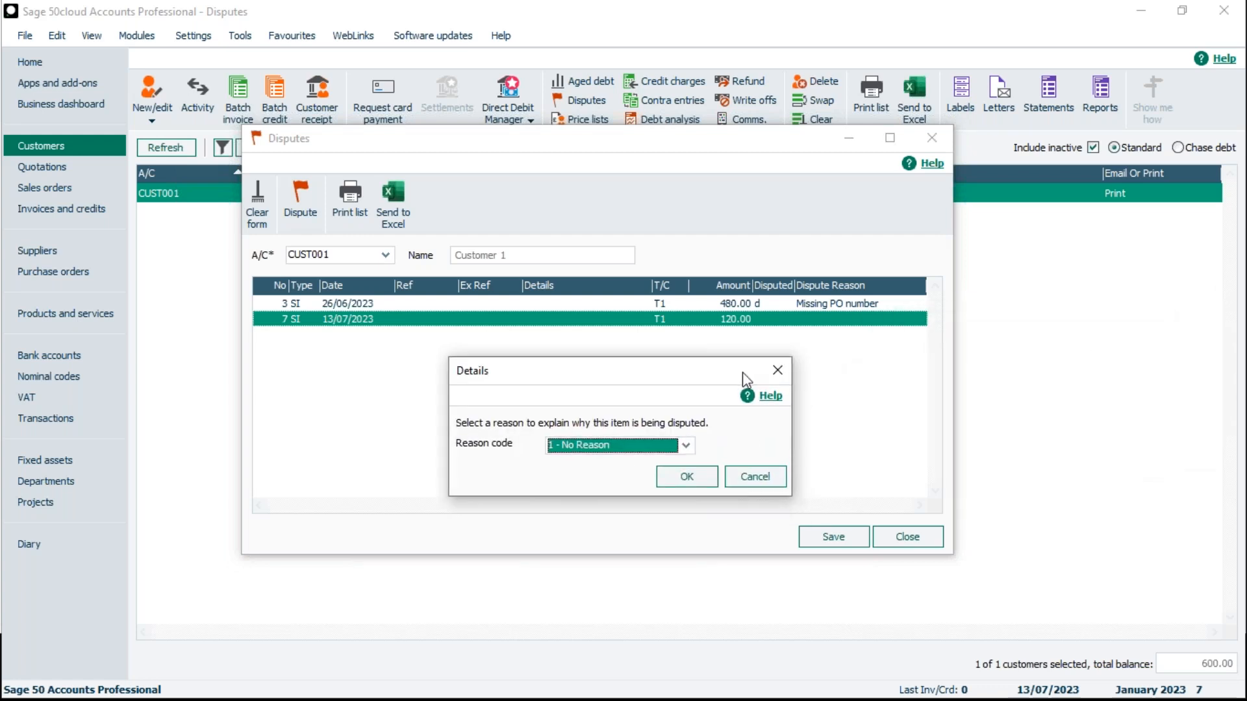
pyautogui.click(687, 446)
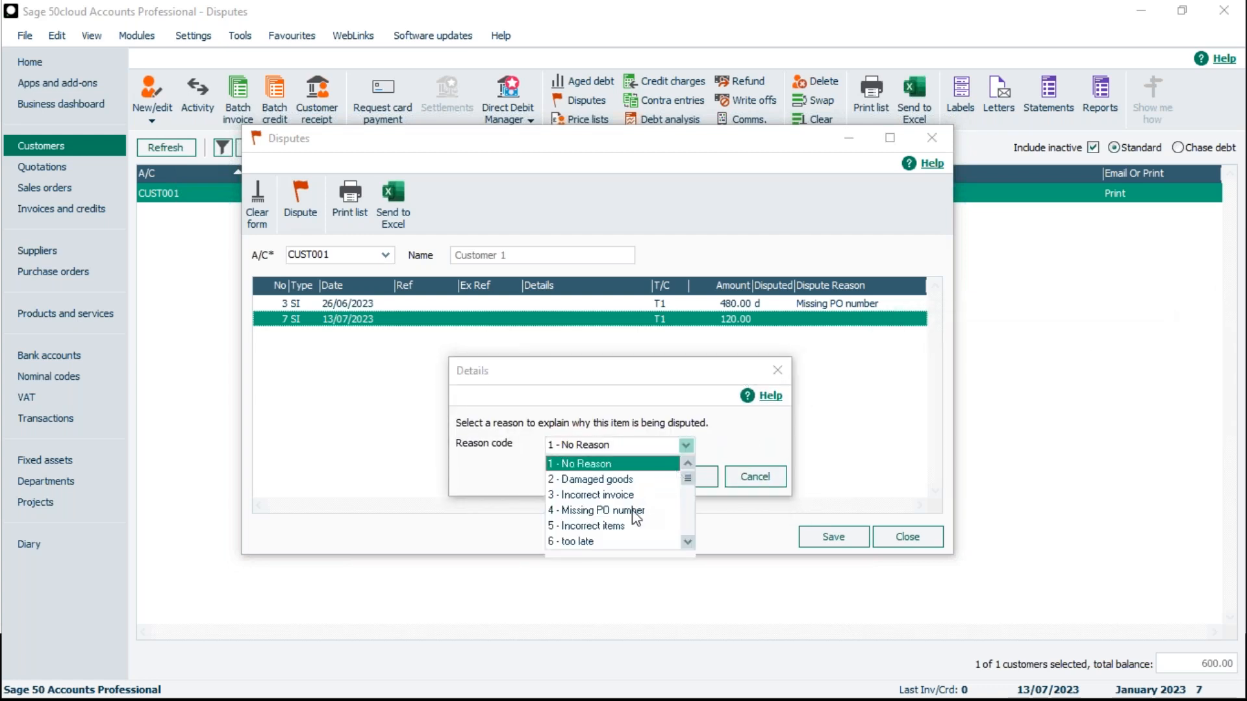
pyautogui.click(617, 497)
pyautogui.click(688, 476)
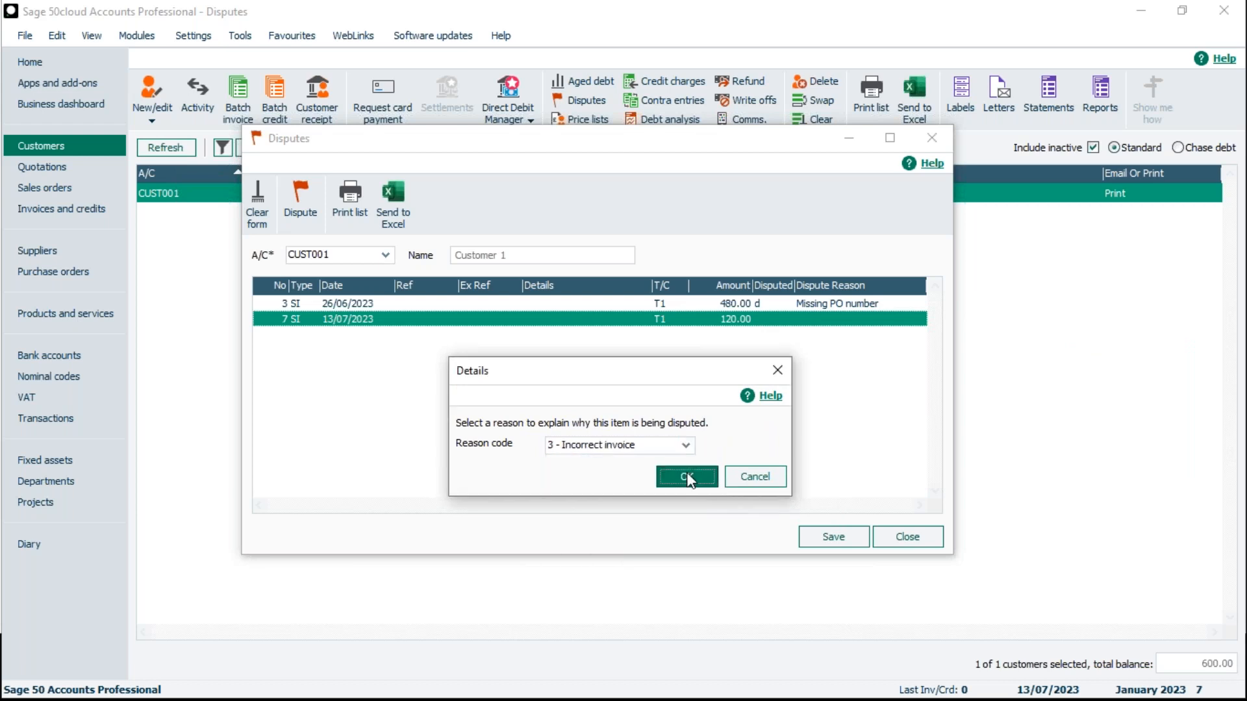
pyautogui.click(834, 537)
pyautogui.click(909, 537)
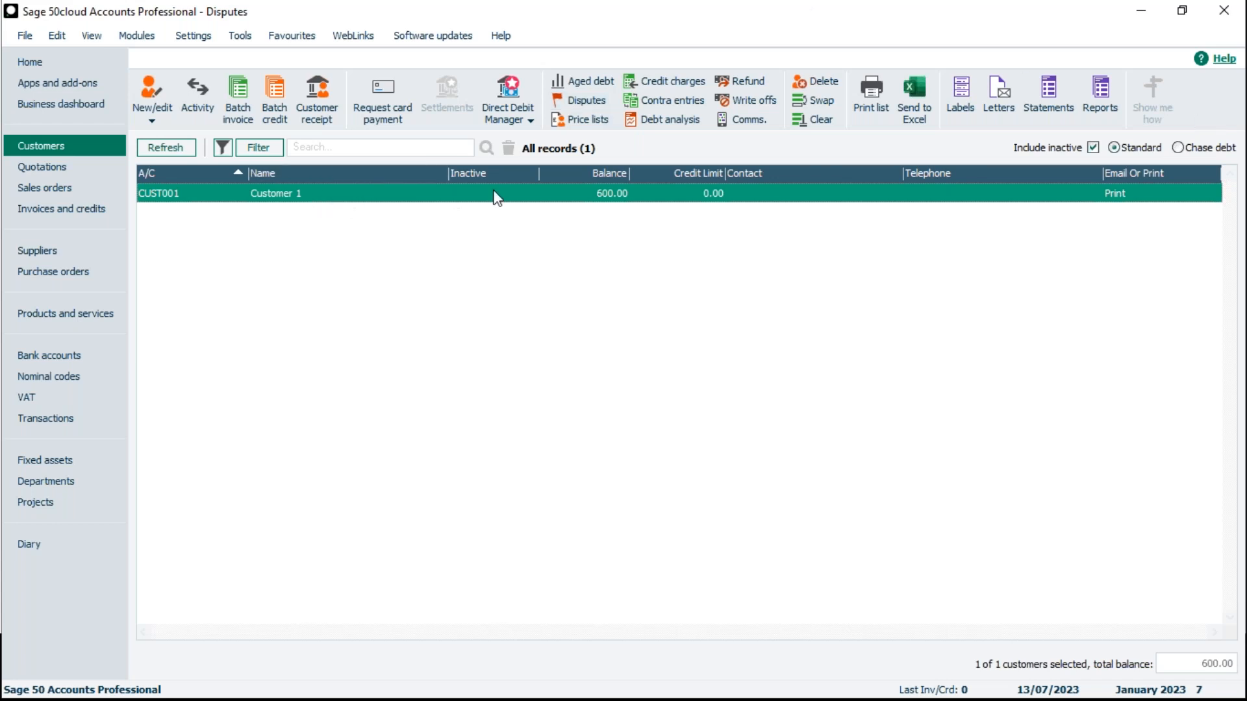
# - Start a customer receipt into bank account 1200 for CUST001 and acknowledge the disputed items warning
pyautogui.click(70, 358)
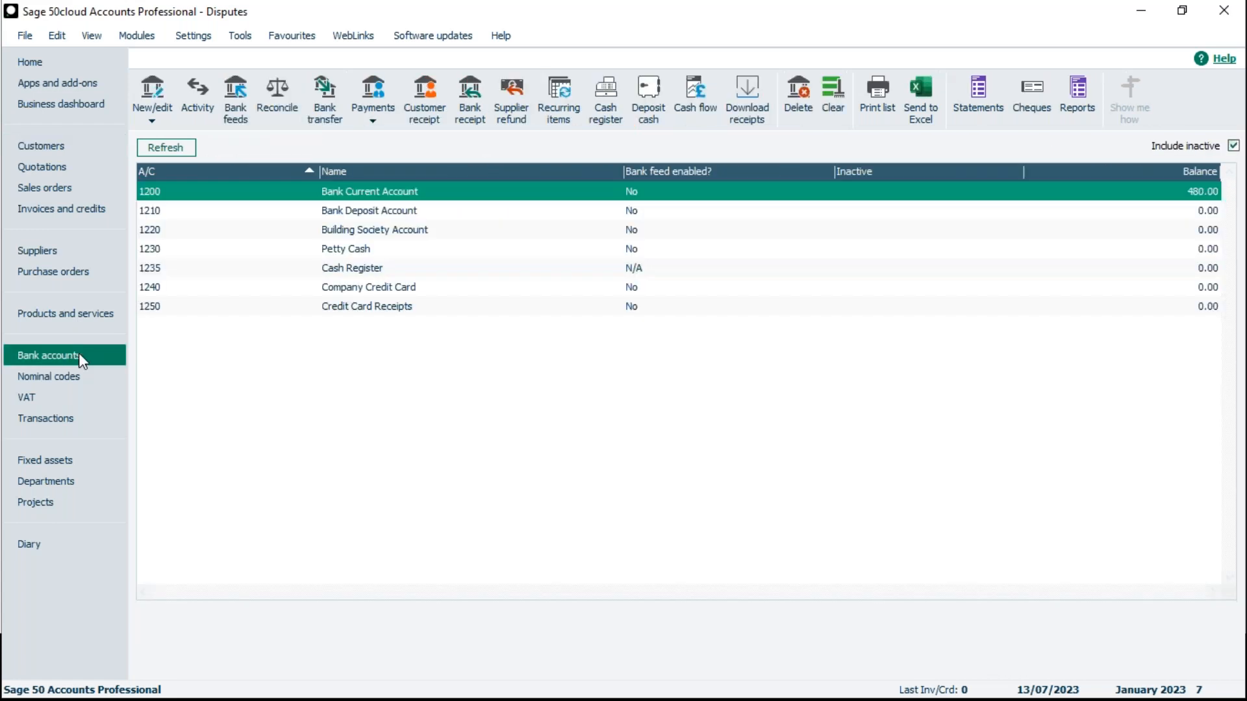
pyautogui.click(430, 112)
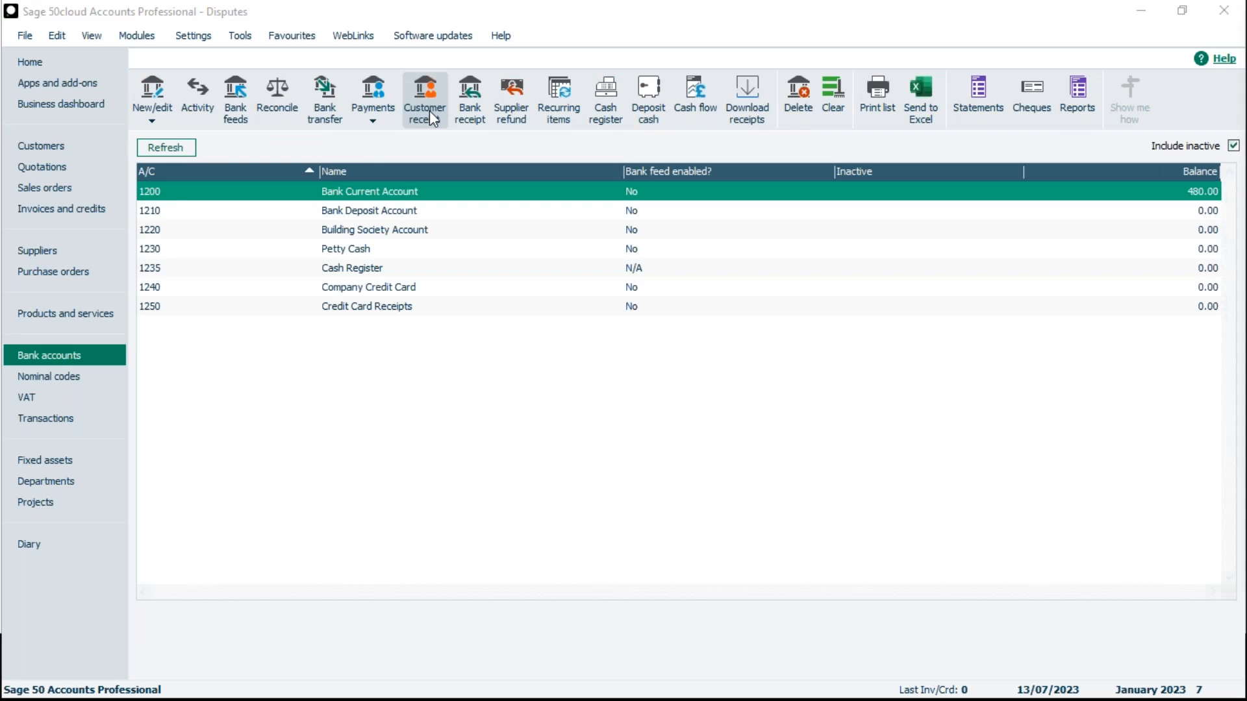
pyautogui.moveTo(1246, 45); pyautogui.dragTo(569, 57)
pyautogui.click(542, 215)
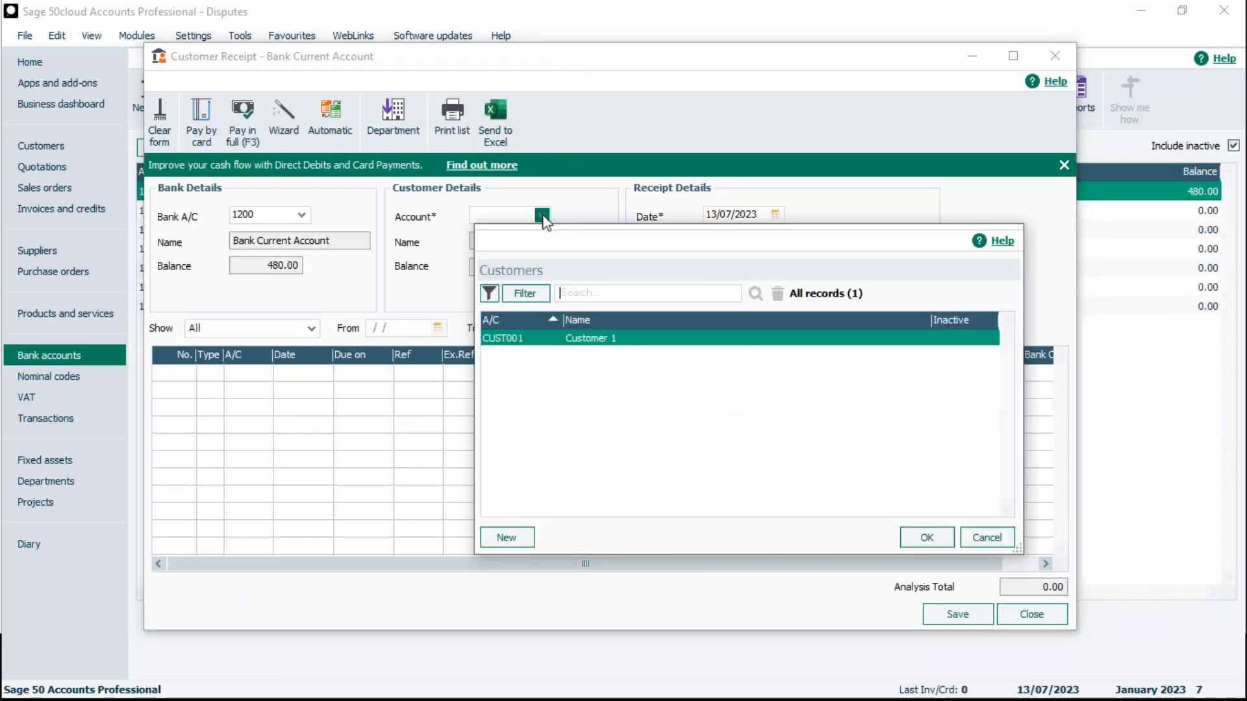
pyautogui.click(912, 538)
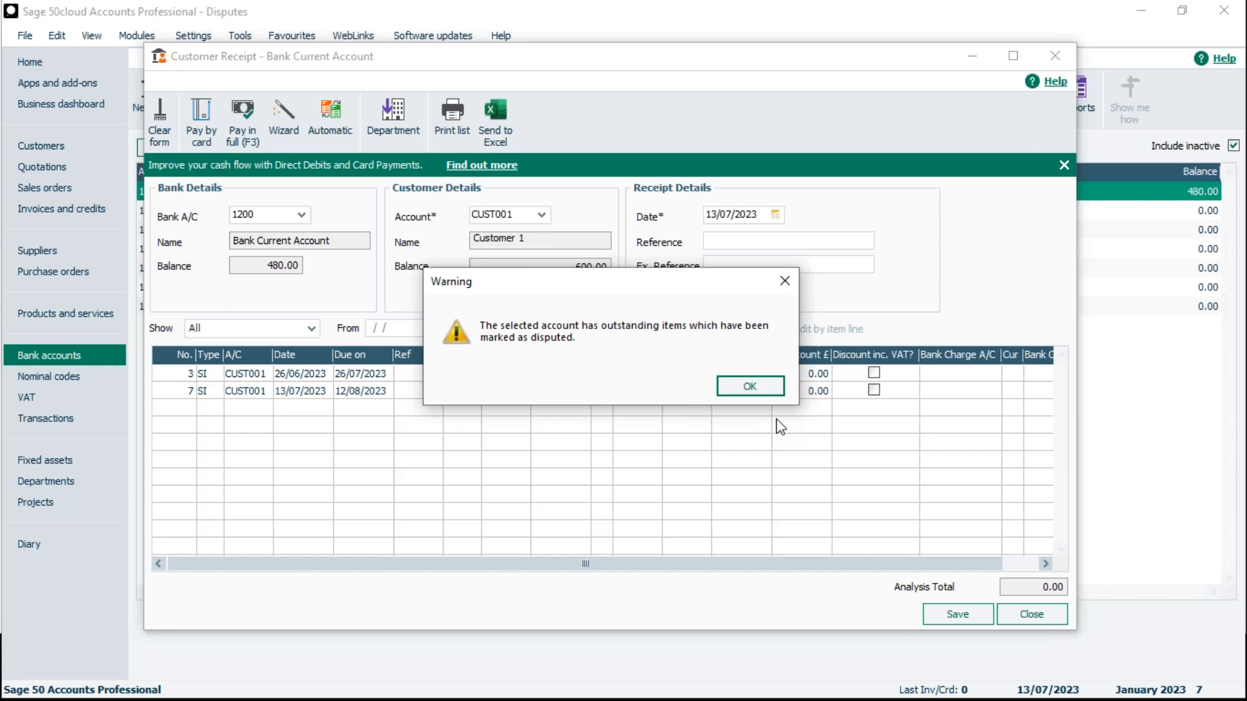
pyautogui.click(768, 387)
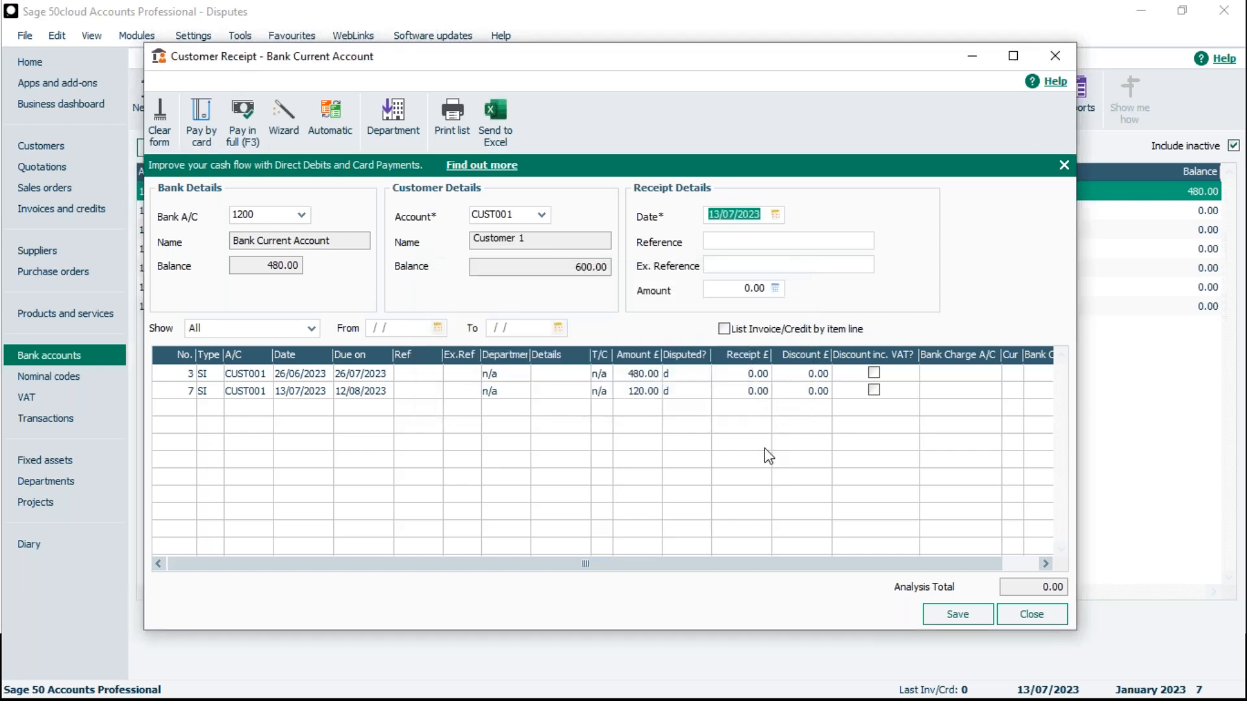
# - Pay the 26/06/2023 invoice in full, save the customer receipt and close the receipt form
pyautogui.click(746, 375)
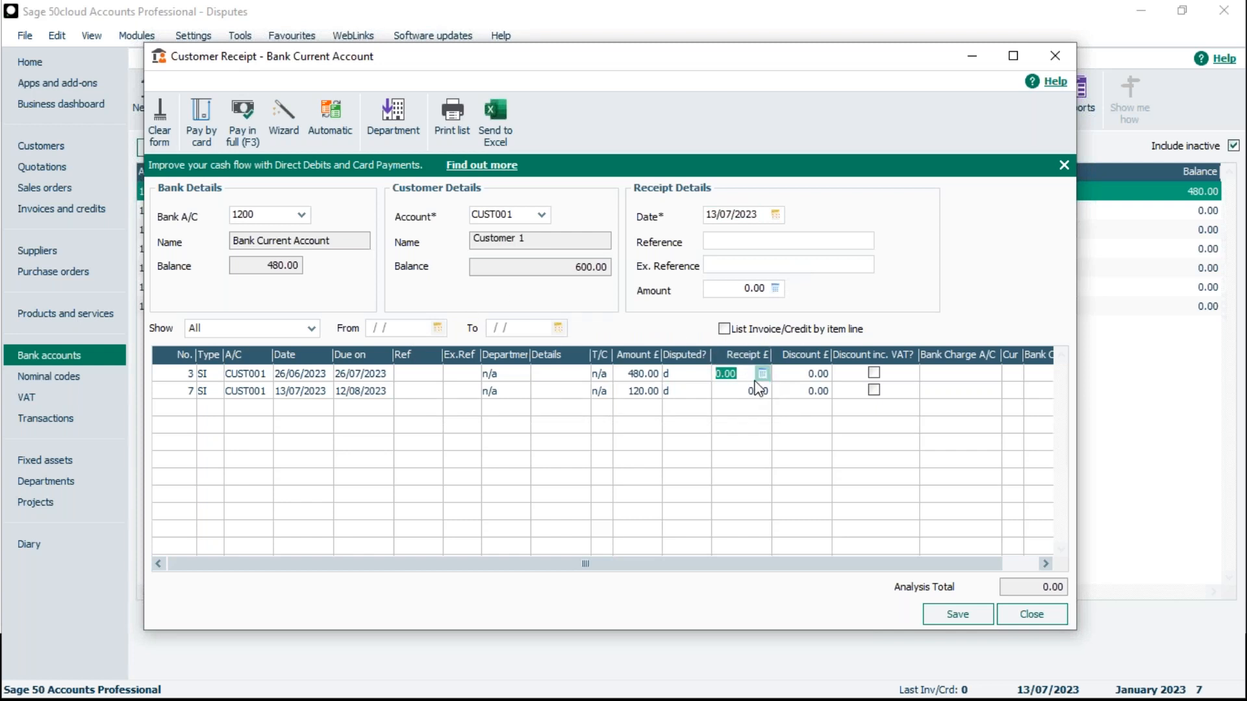
pyautogui.click(252, 130)
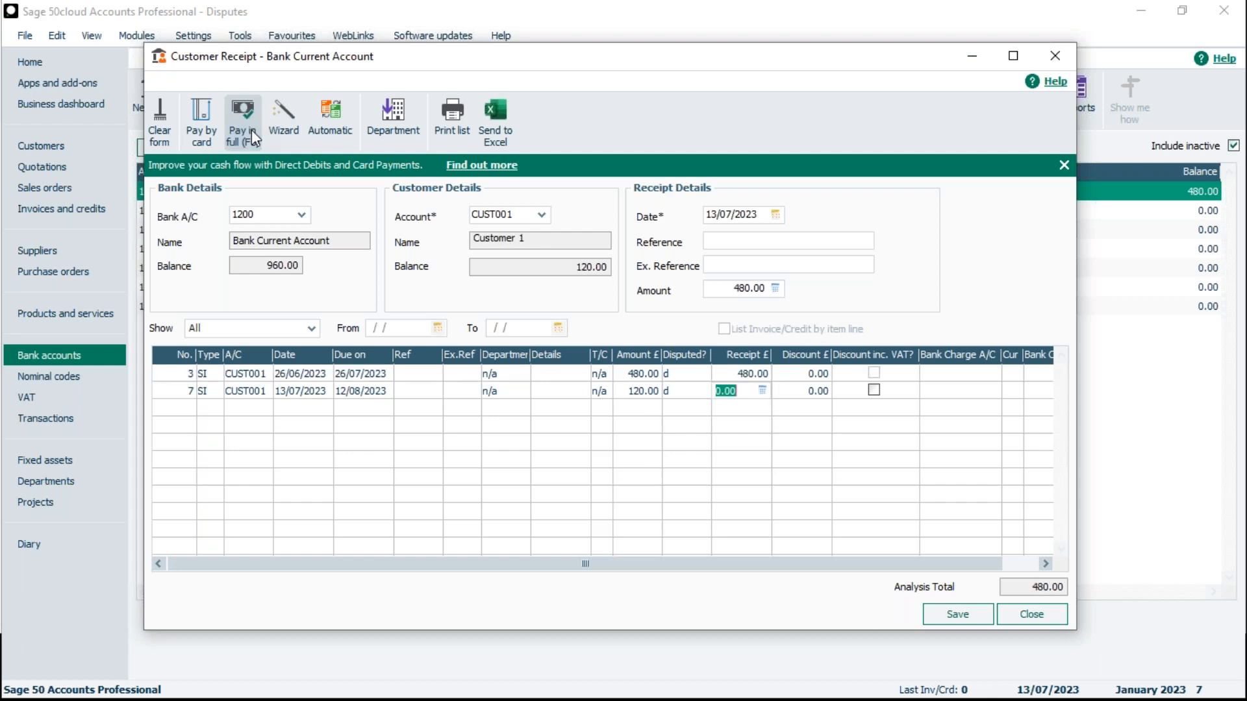
pyautogui.click(949, 622)
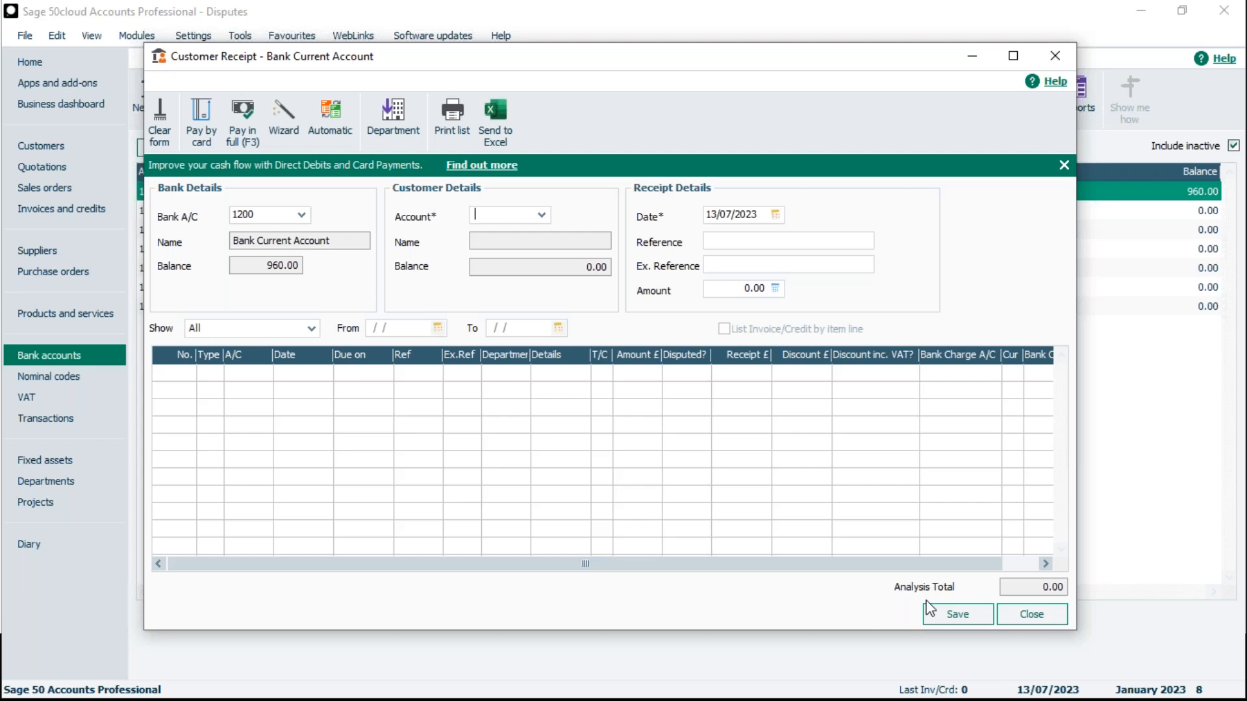
pyautogui.click(1062, 61)
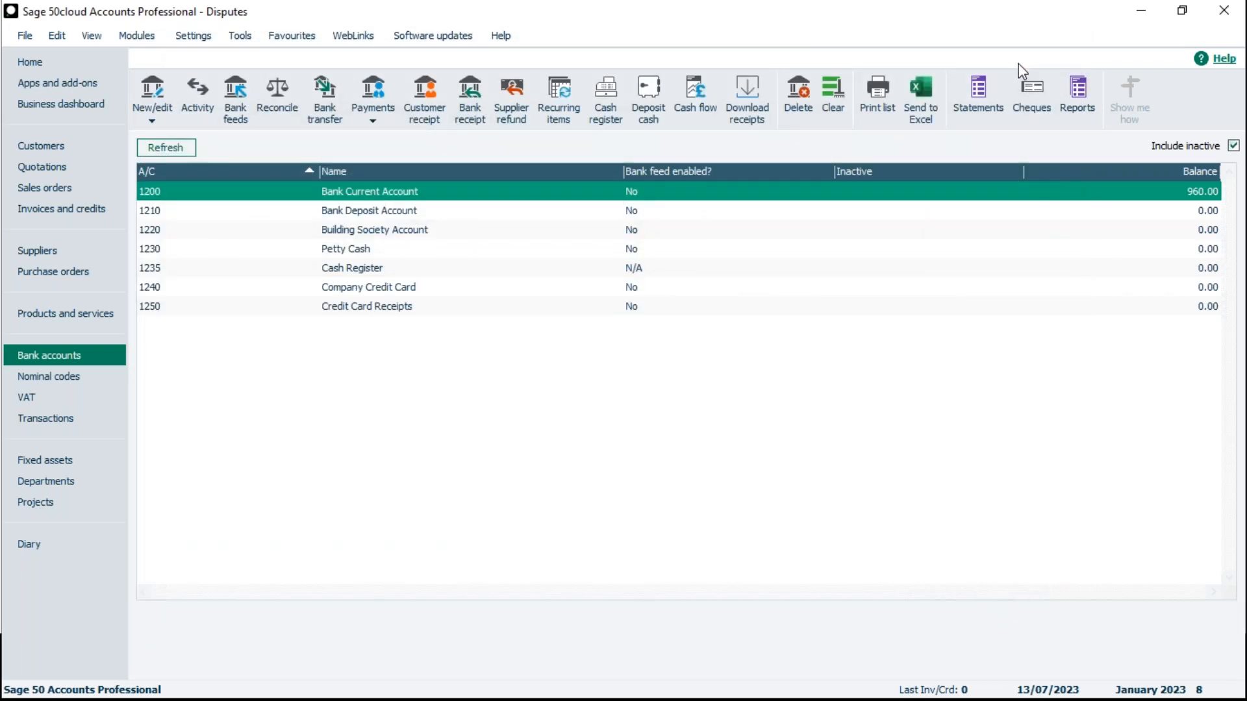
# - Preview the Customer Invoice Disputes report for transaction dates 01/01/1980 to 31/12/2050, and close the customer reports
pyautogui.click(42, 144)
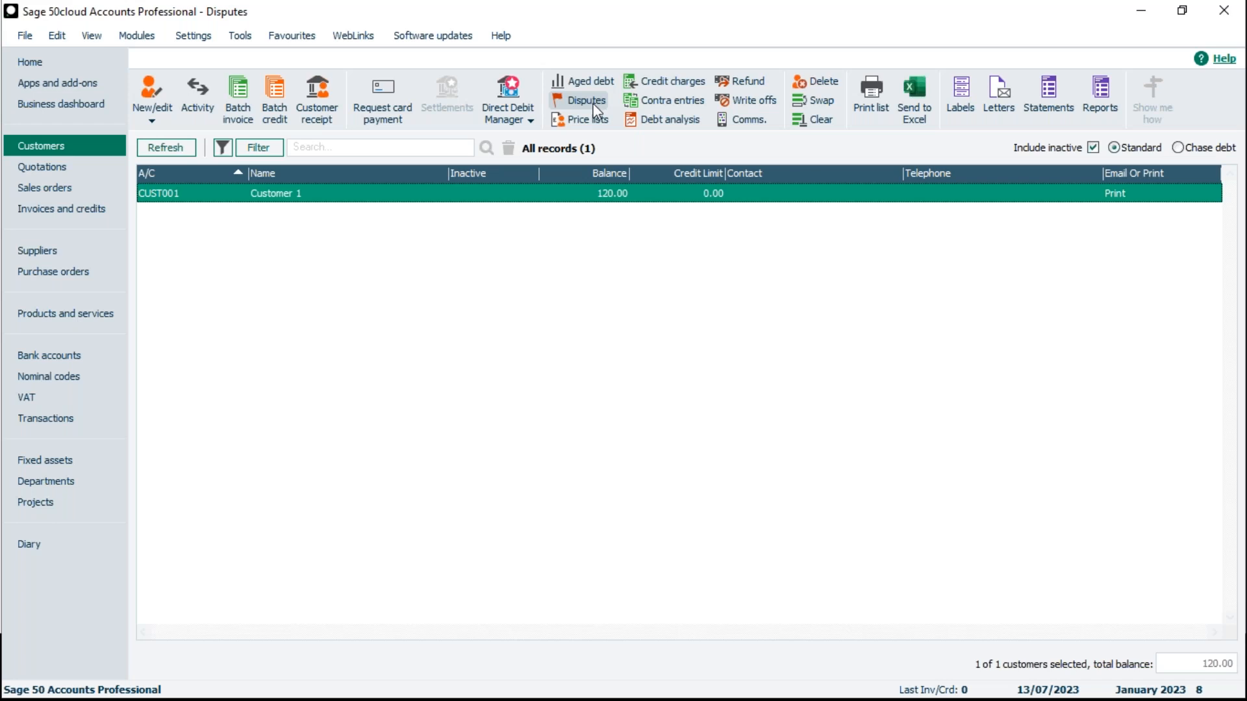
pyautogui.click(1097, 117)
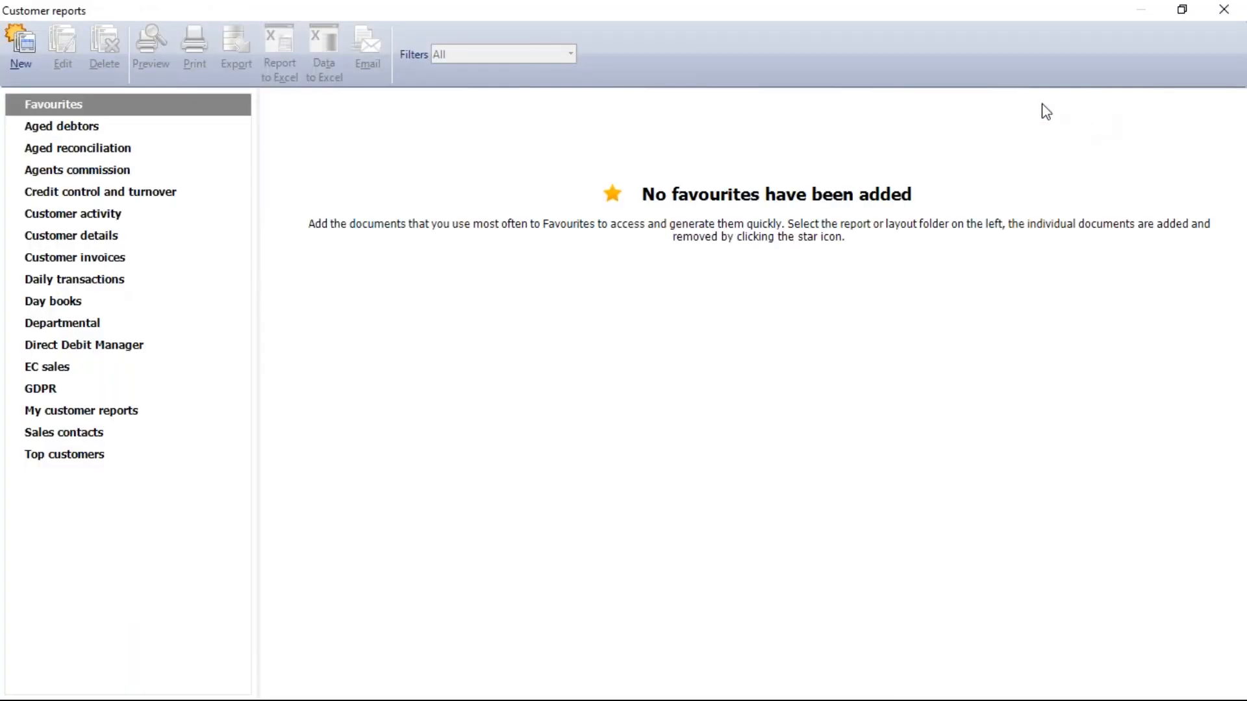
pyautogui.click(96, 263)
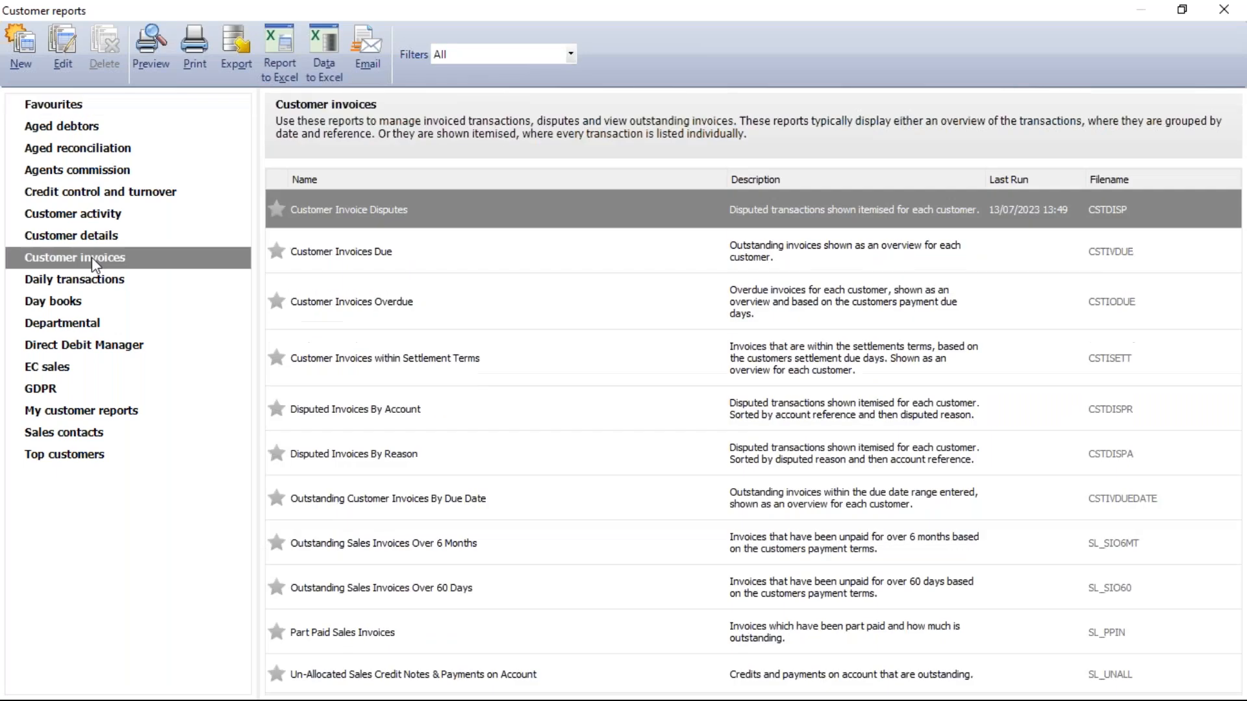
pyautogui.moveTo(367, 201)
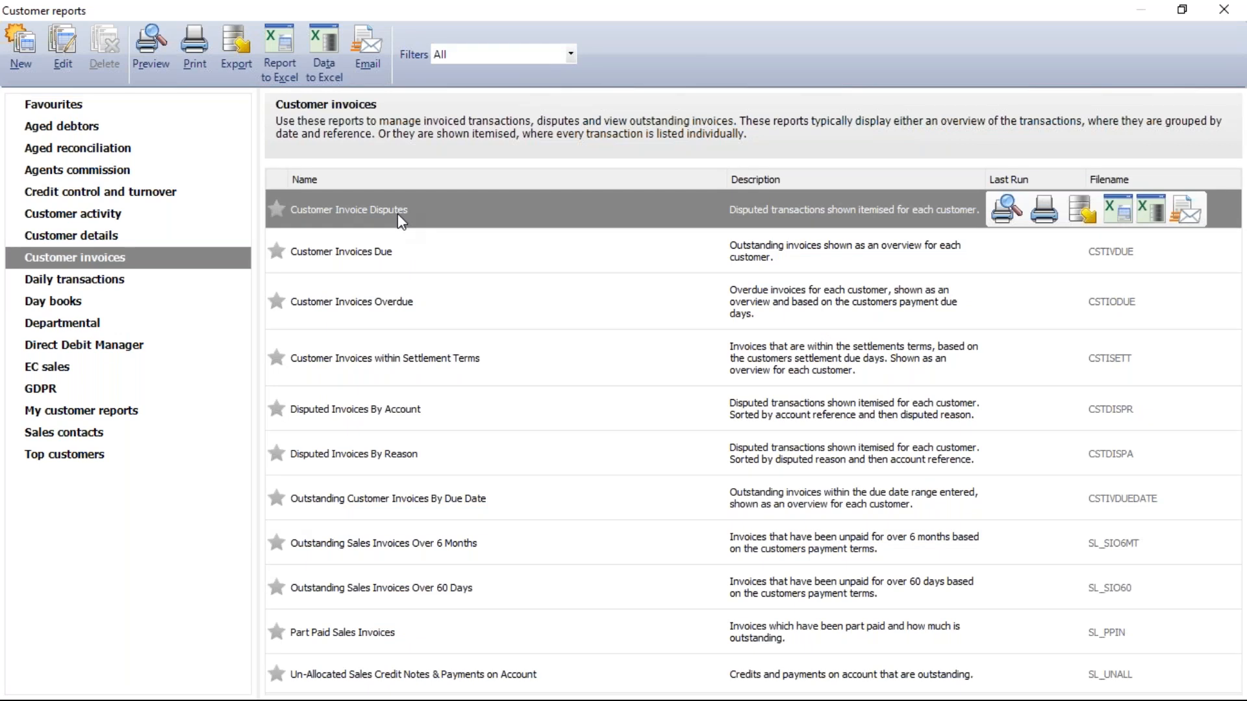
pyautogui.moveTo(344, 415)
pyautogui.doubleClick(447, 208)
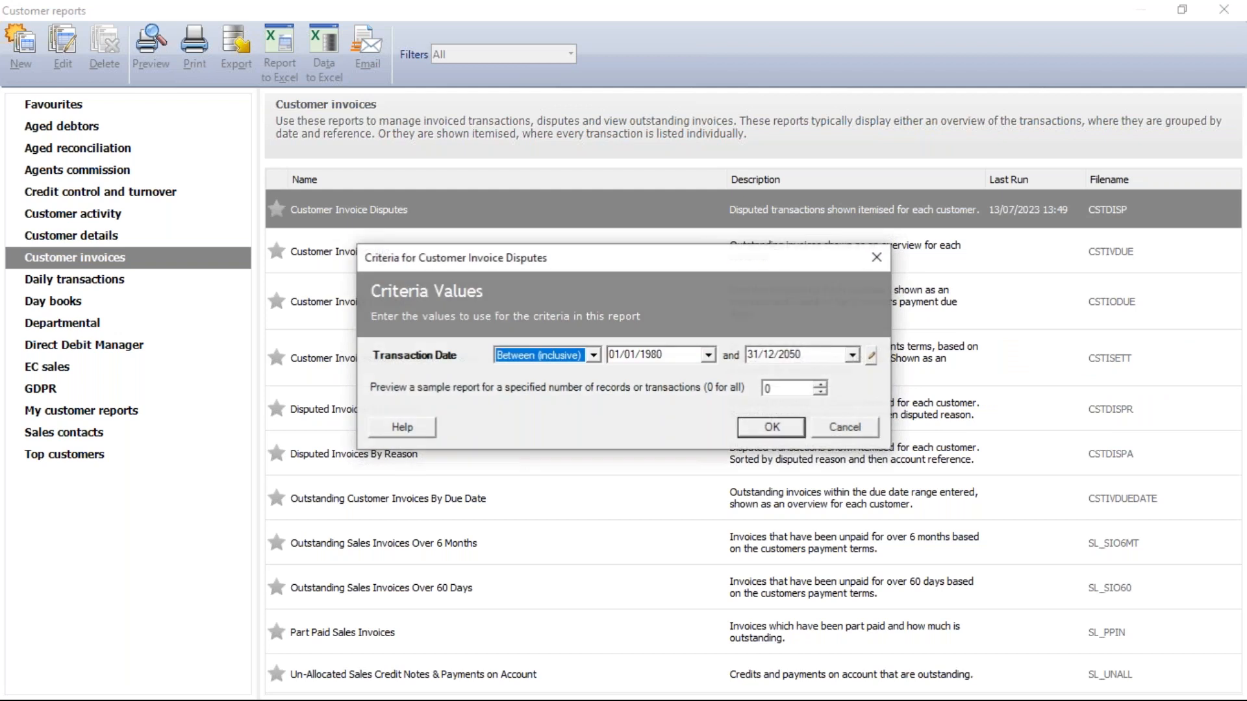
pyautogui.click(783, 427)
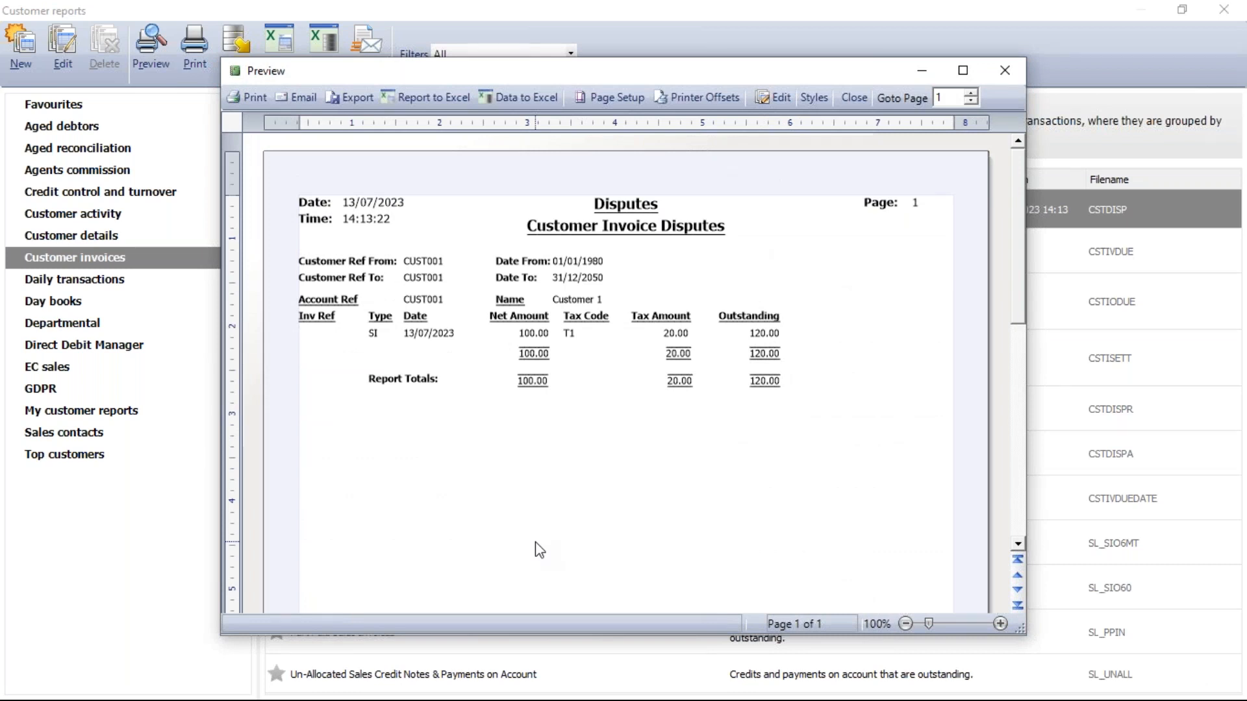
pyautogui.click(1013, 69)
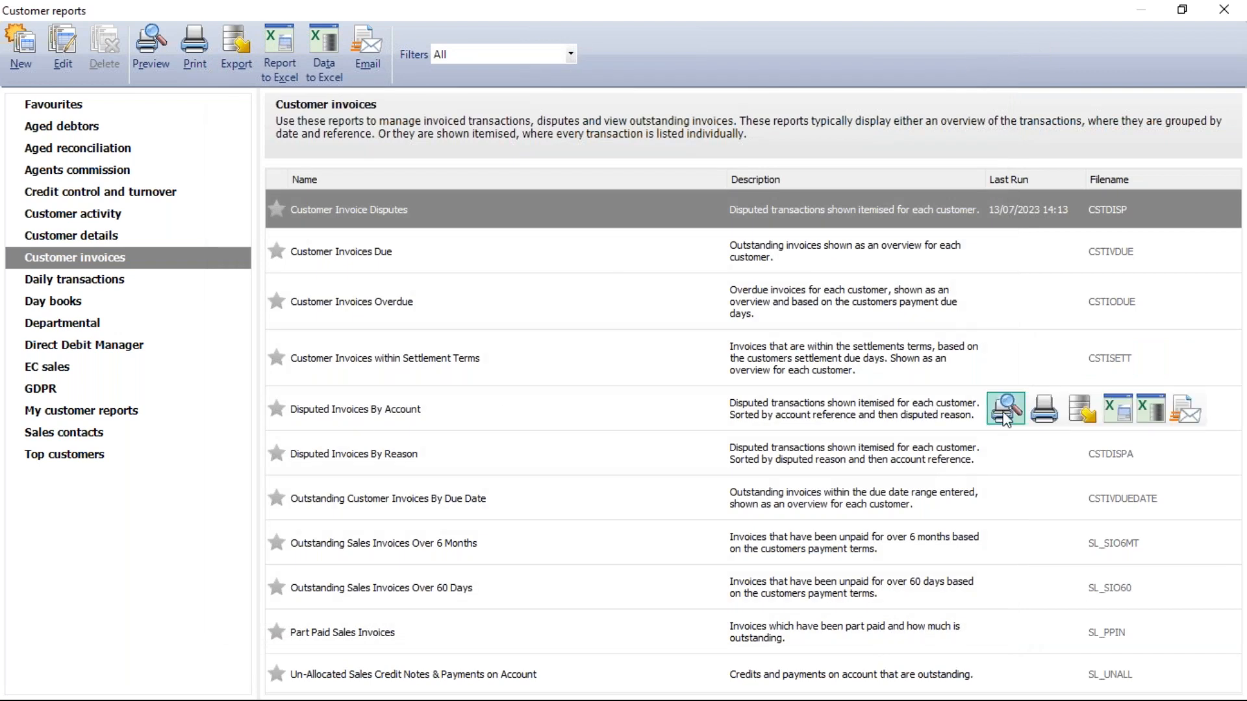
pyautogui.moveTo(1005, 416)
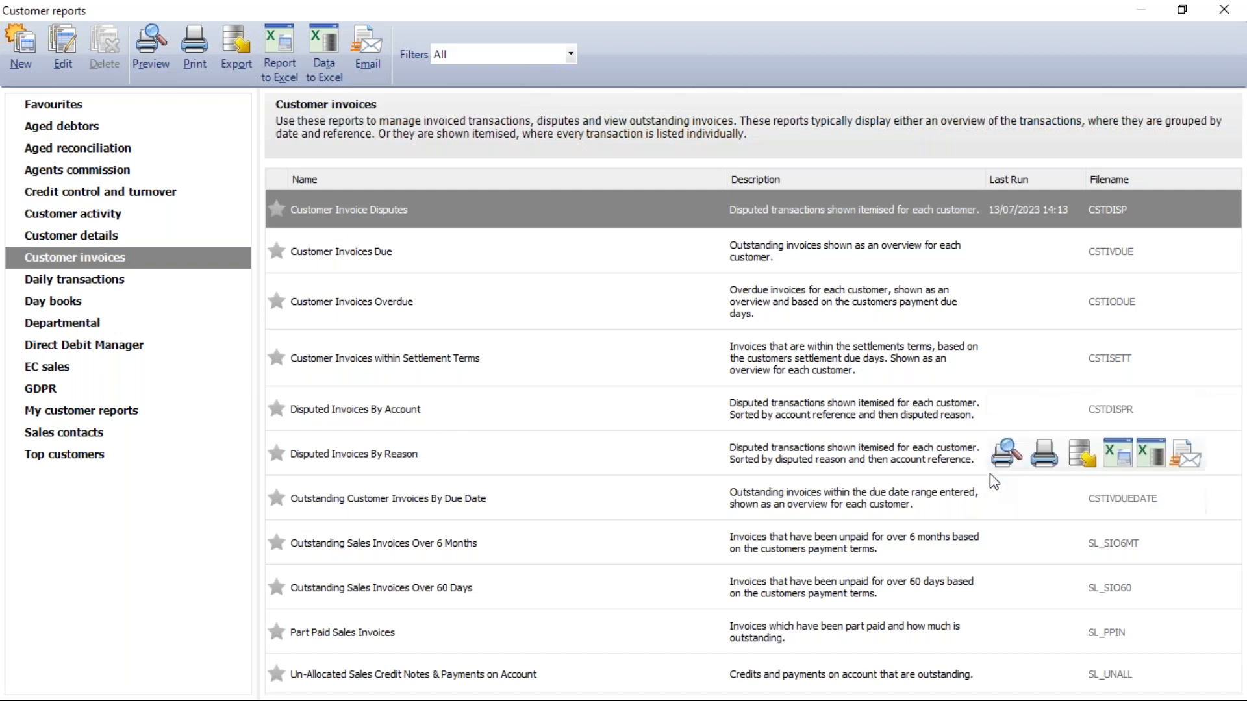
pyautogui.moveTo(1004, 457)
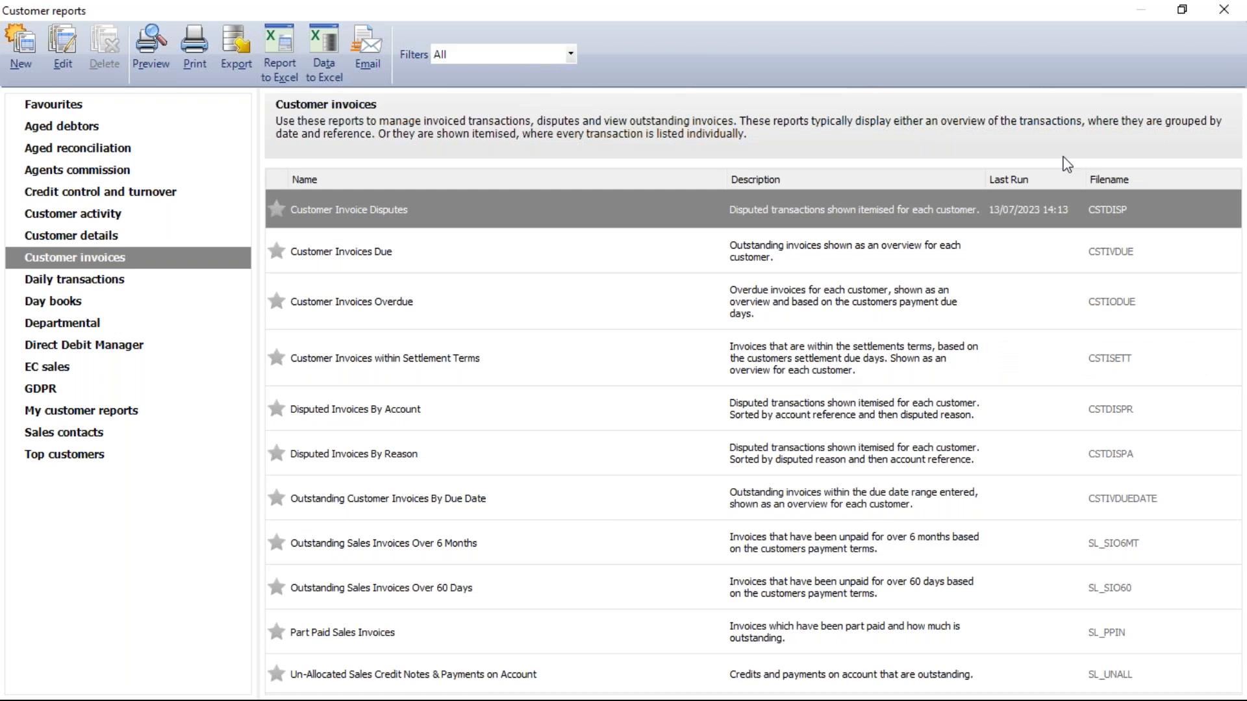
pyautogui.click(1223, 10)
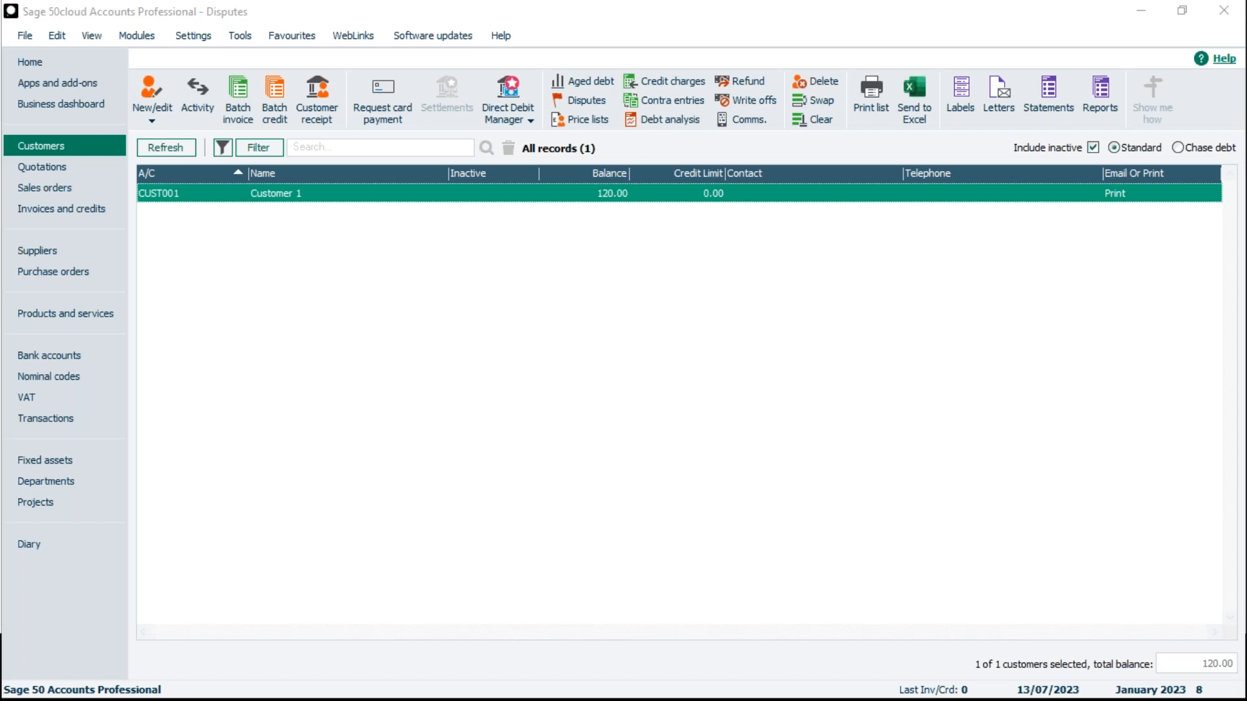
# - Open the supplier disputes list for Supplier 1 to check its disputed invoices
pyautogui.click(79, 257)
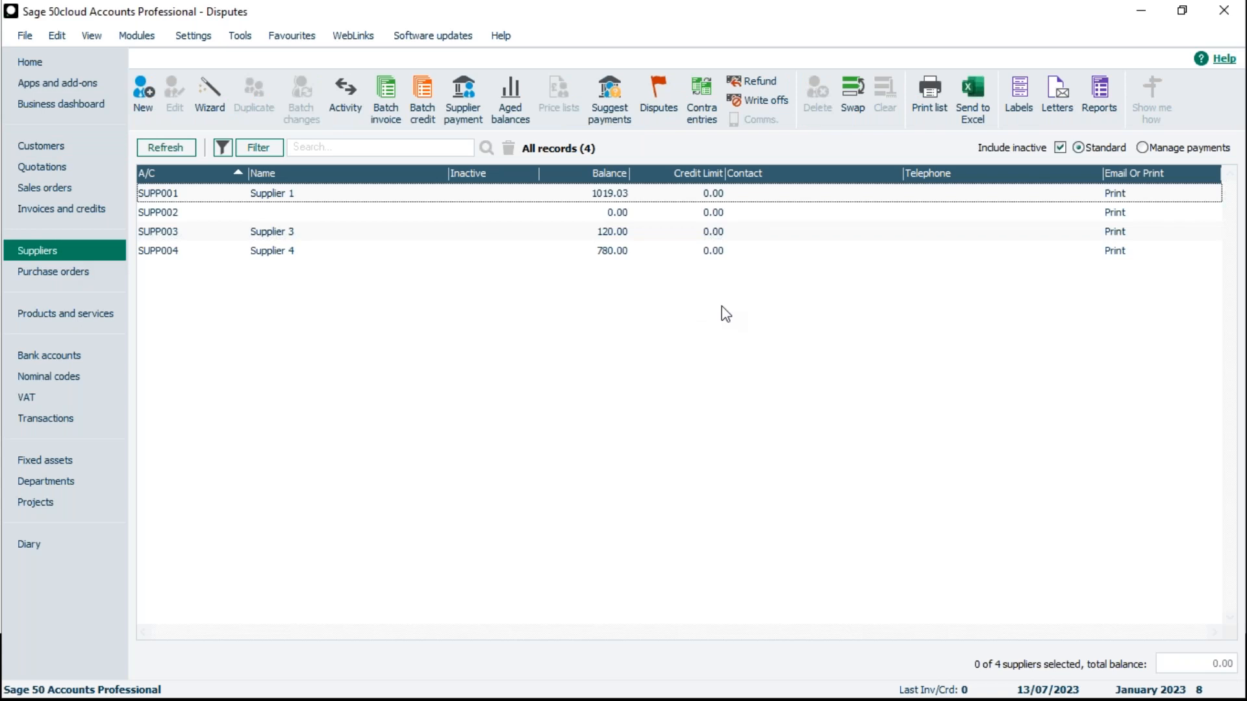
pyautogui.click(330, 195)
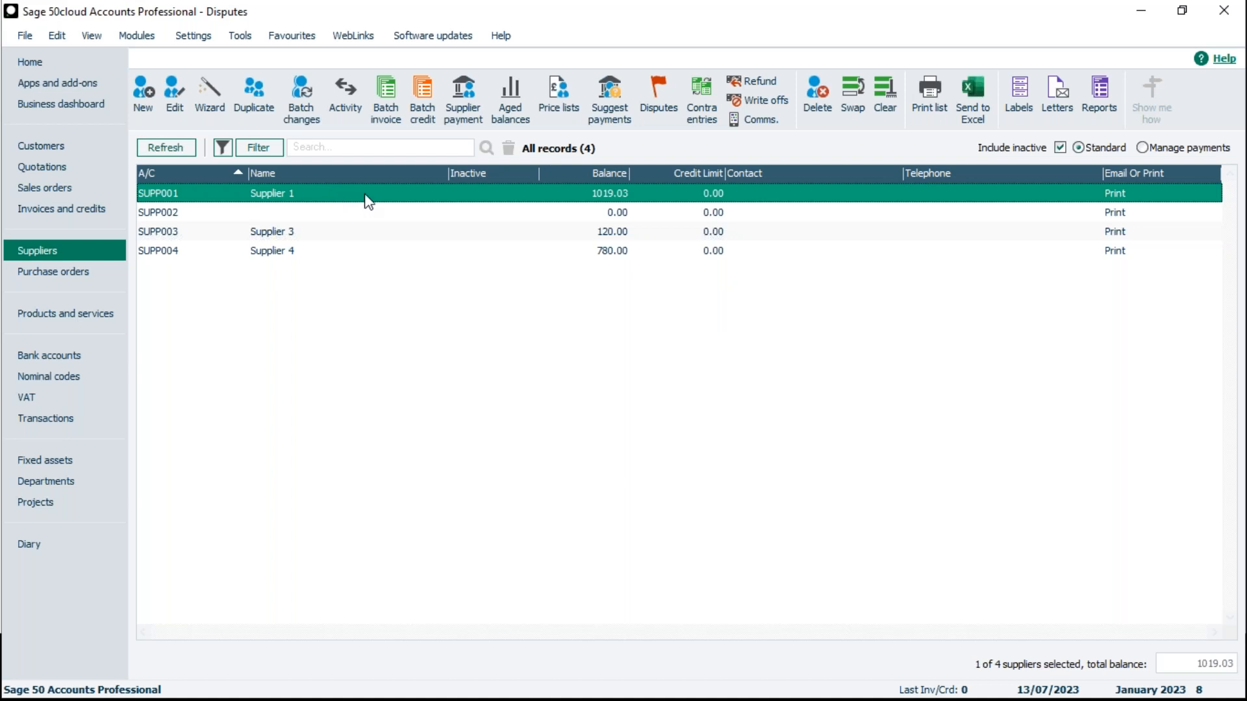
pyautogui.click(660, 121)
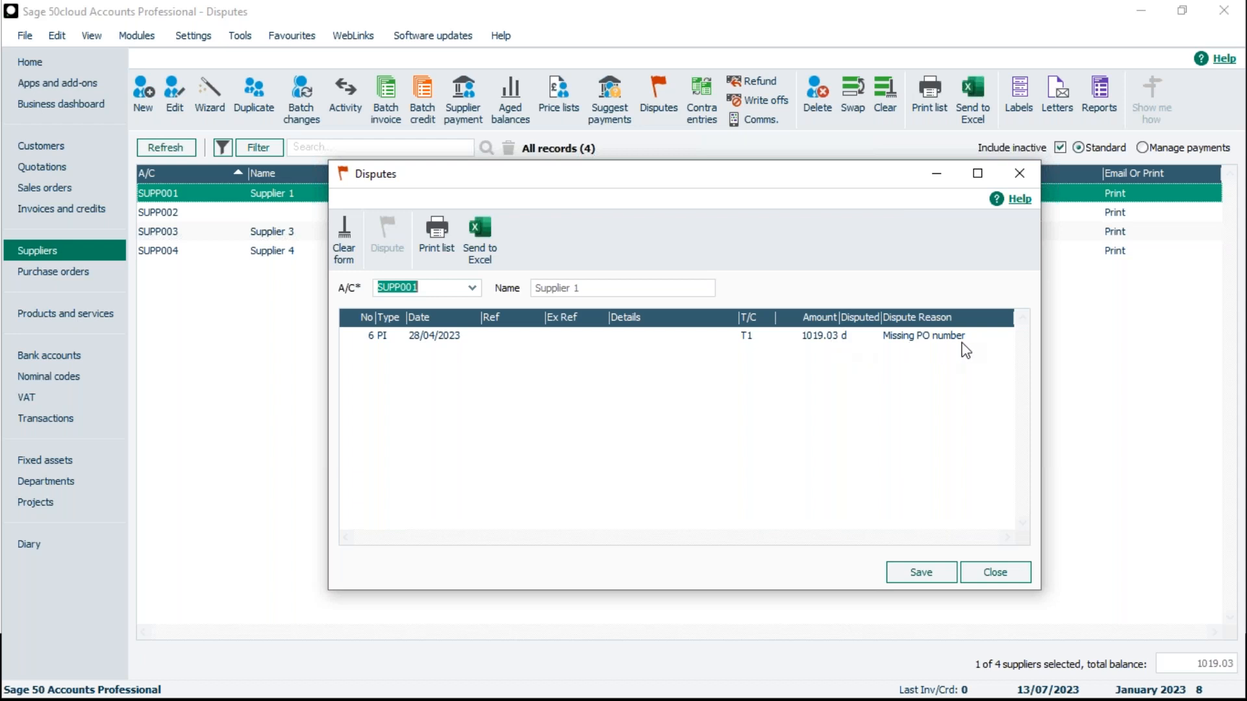
# - Check the disputes recorded for supplier accounts SUPP002 and SUPP003 in the disputes list
pyautogui.click(472, 288)
pyautogui.click(482, 426)
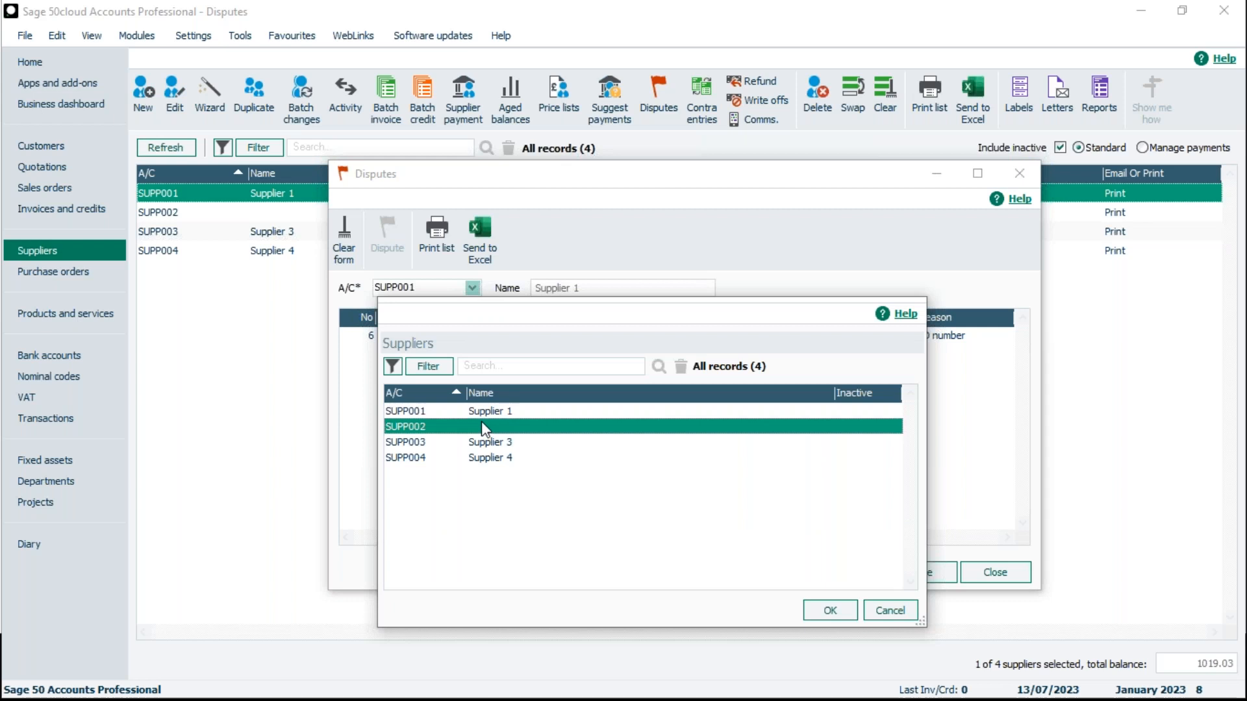
pyautogui.click(825, 612)
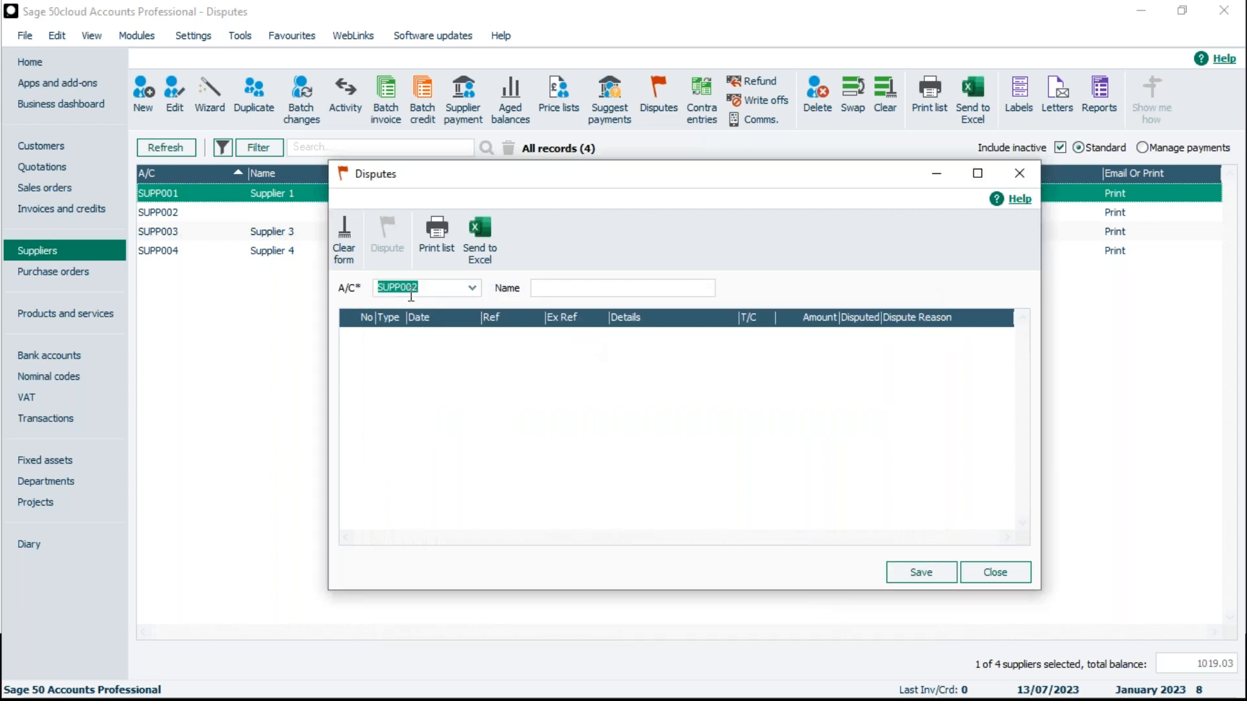
pyautogui.click(471, 289)
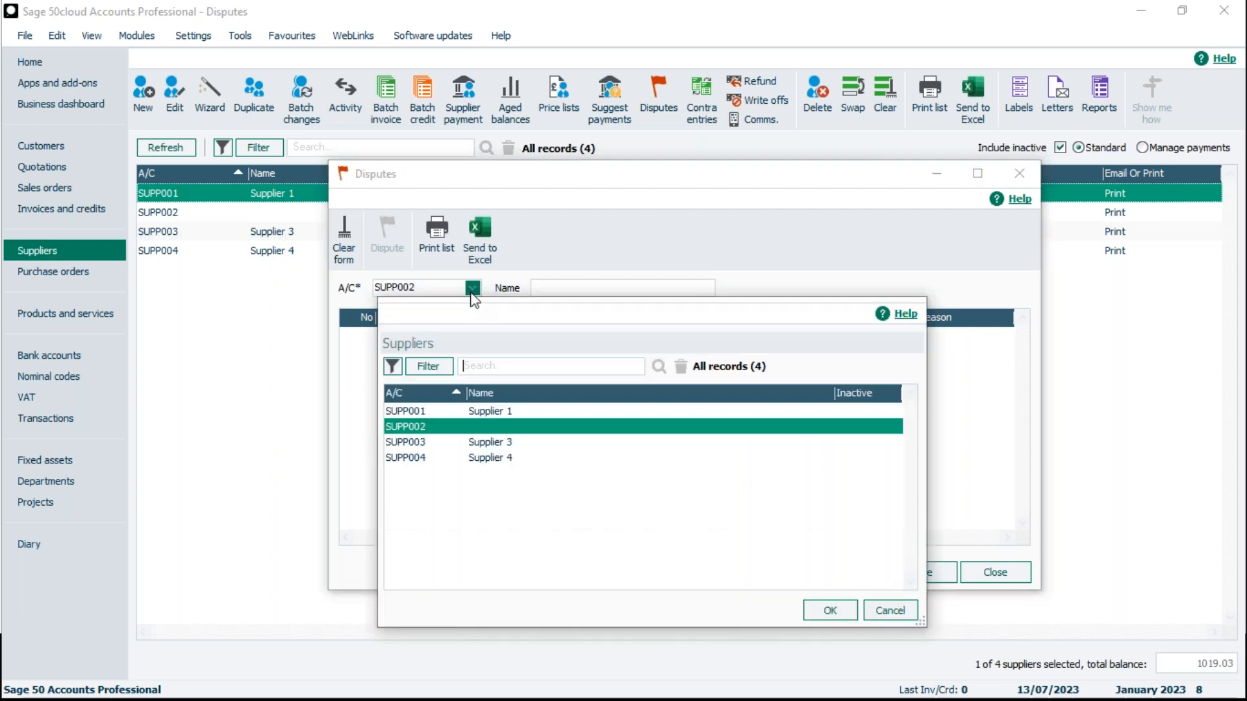
pyautogui.click(495, 444)
pyautogui.click(825, 612)
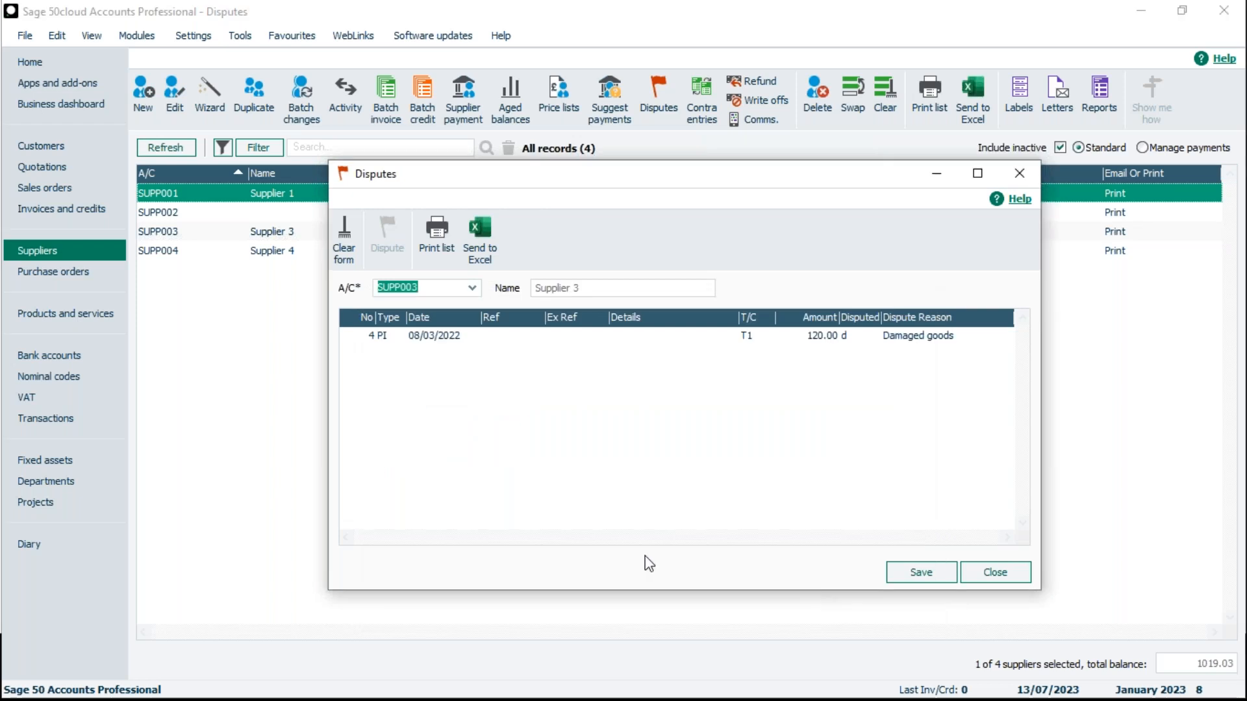
# - Load supplier account SUPP004 in the disputes list and remove the disputed mark from its 10/05/2023 invoice
pyautogui.click(472, 288)
pyautogui.click(484, 458)
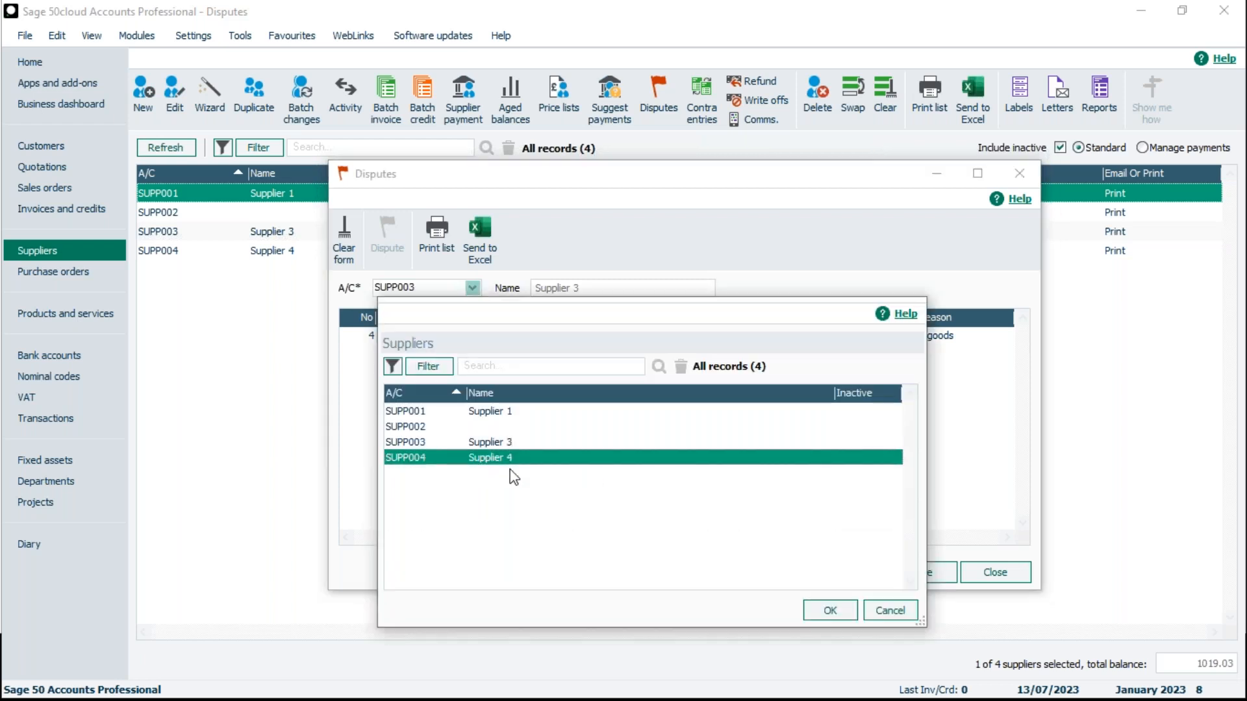
pyautogui.click(832, 612)
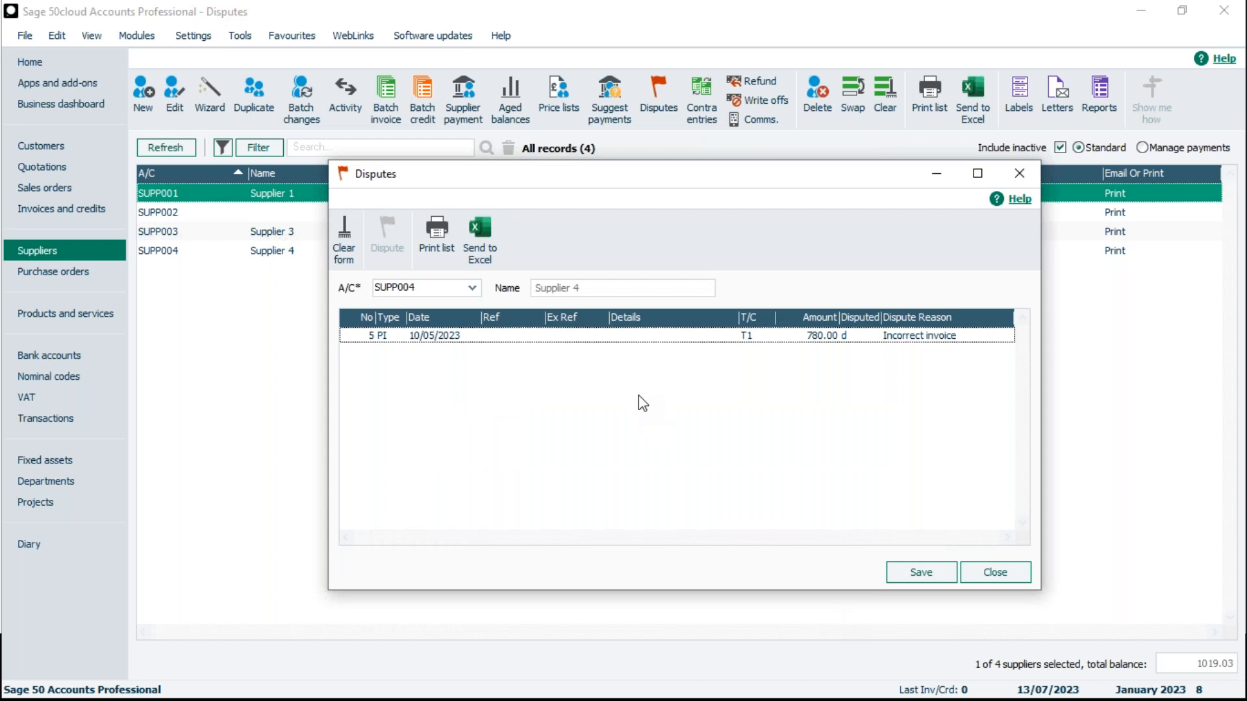
pyautogui.click(672, 341)
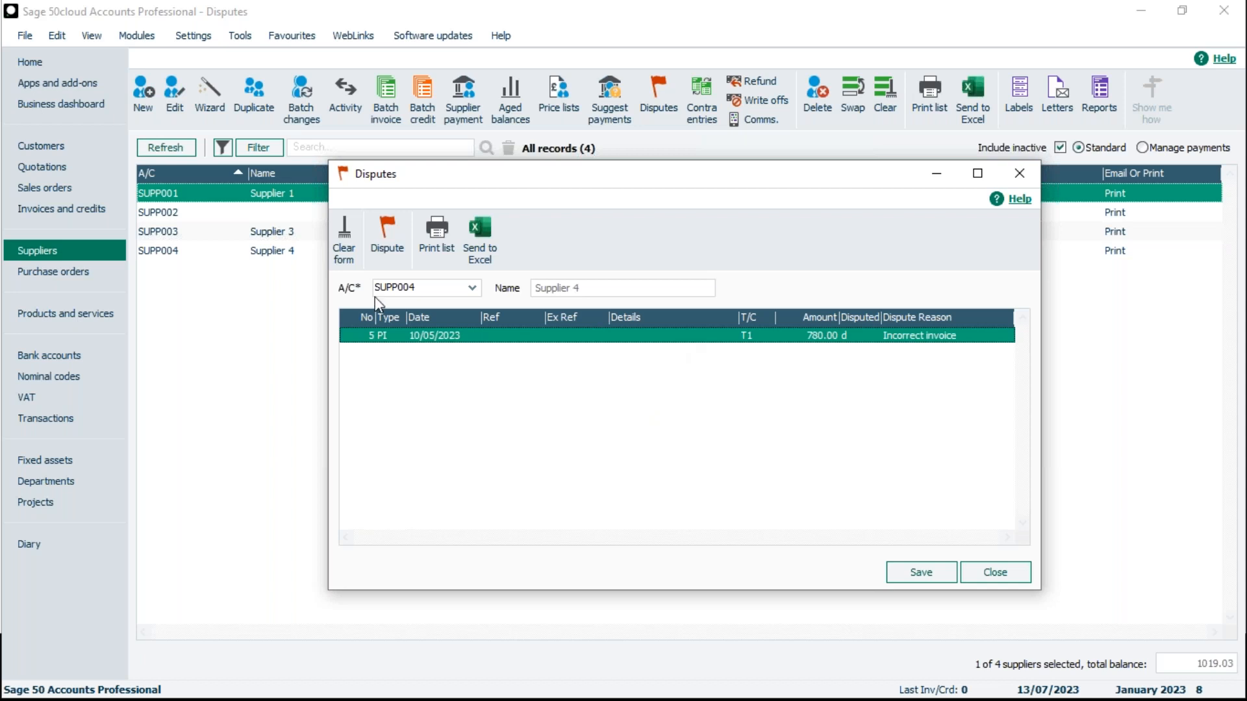
pyautogui.click(395, 263)
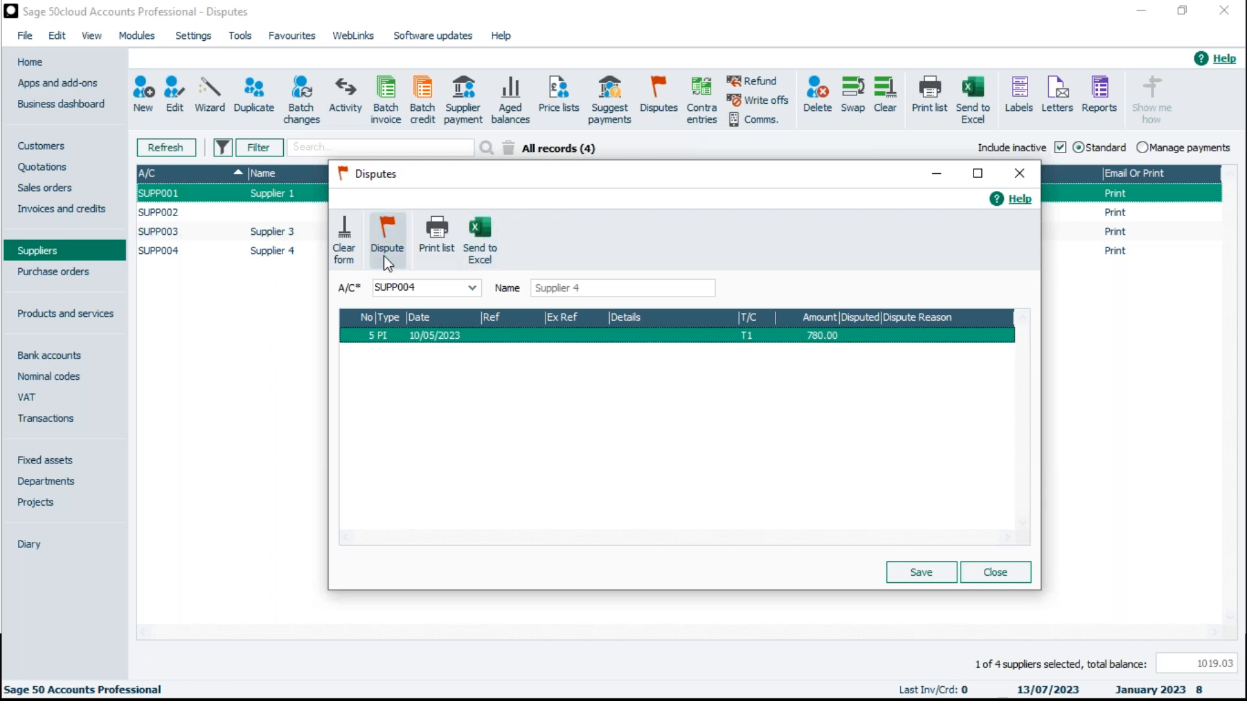
# - Mark the SUPP004 invoice as disputed with the reason Damaged goods, and close the disputes list, saving the changes
pyautogui.click(388, 263)
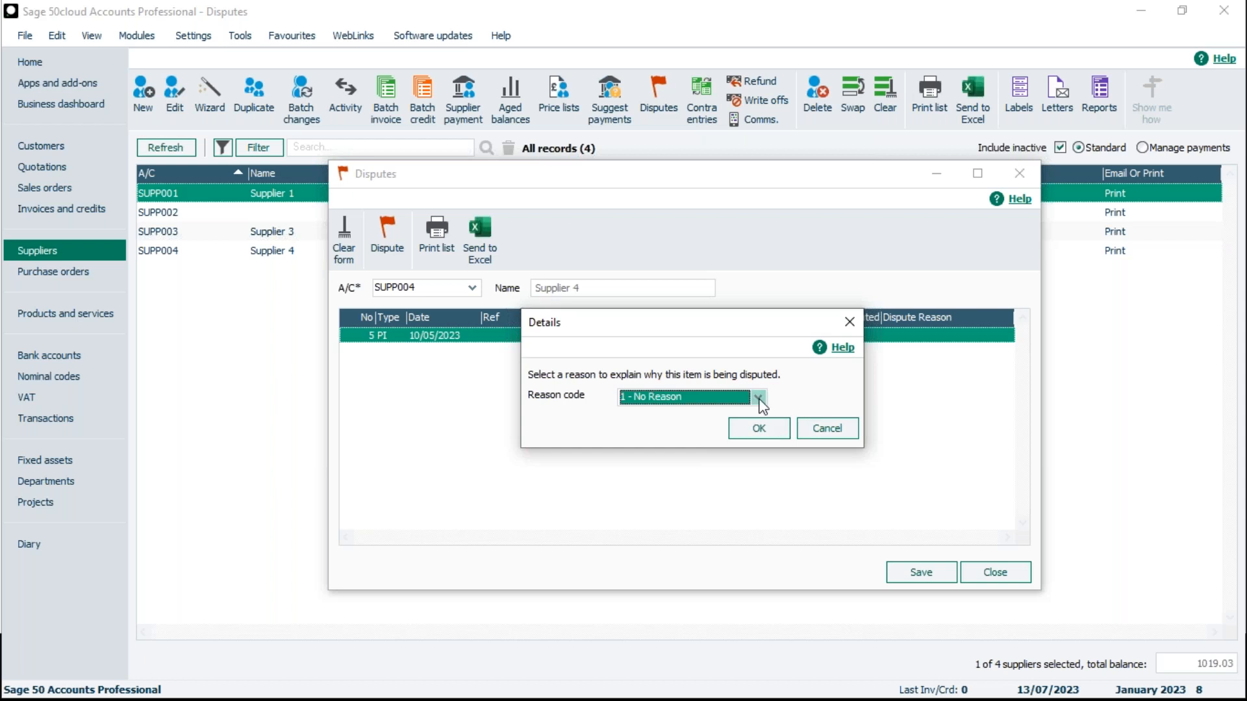
pyautogui.click(758, 397)
pyautogui.click(678, 432)
pyautogui.click(772, 431)
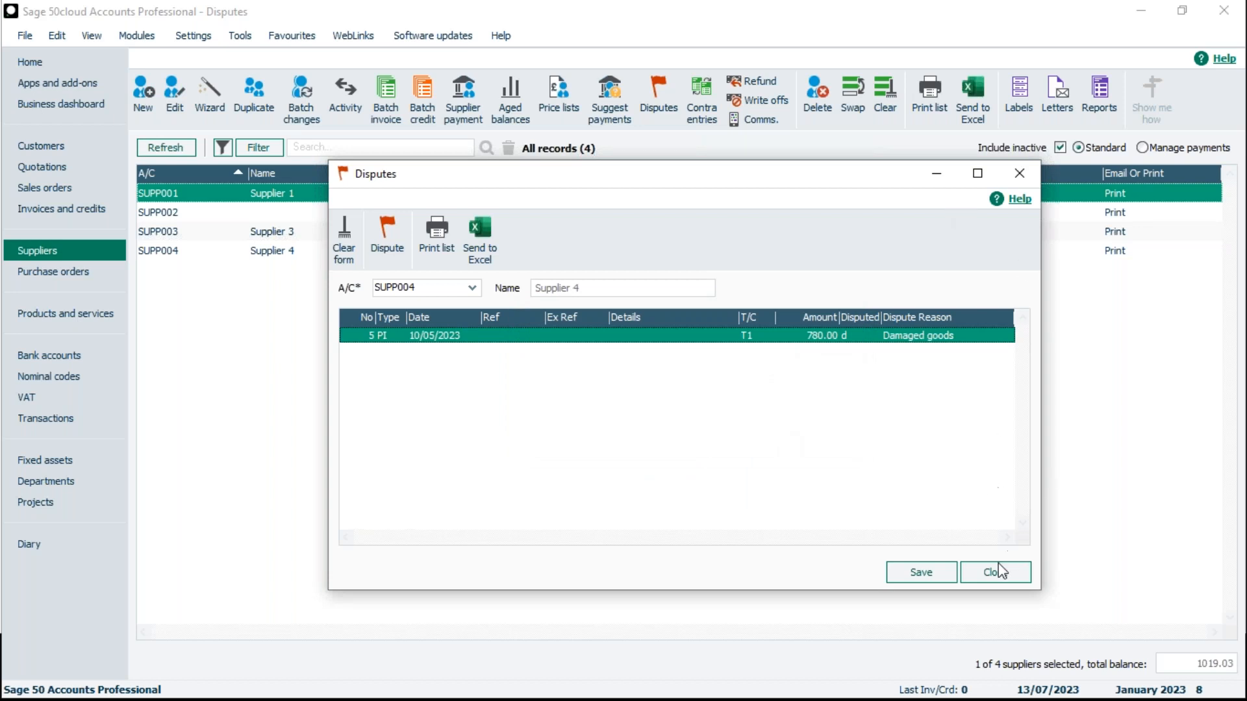
pyautogui.click(985, 574)
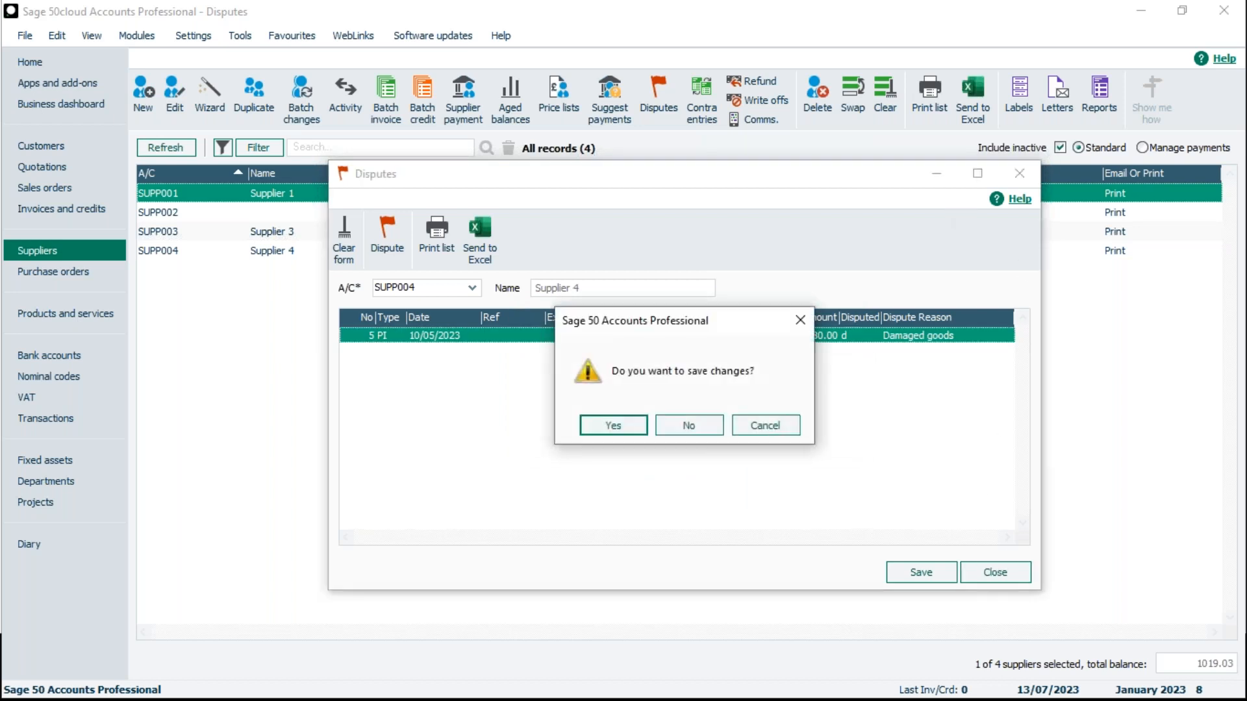
pyautogui.click(610, 427)
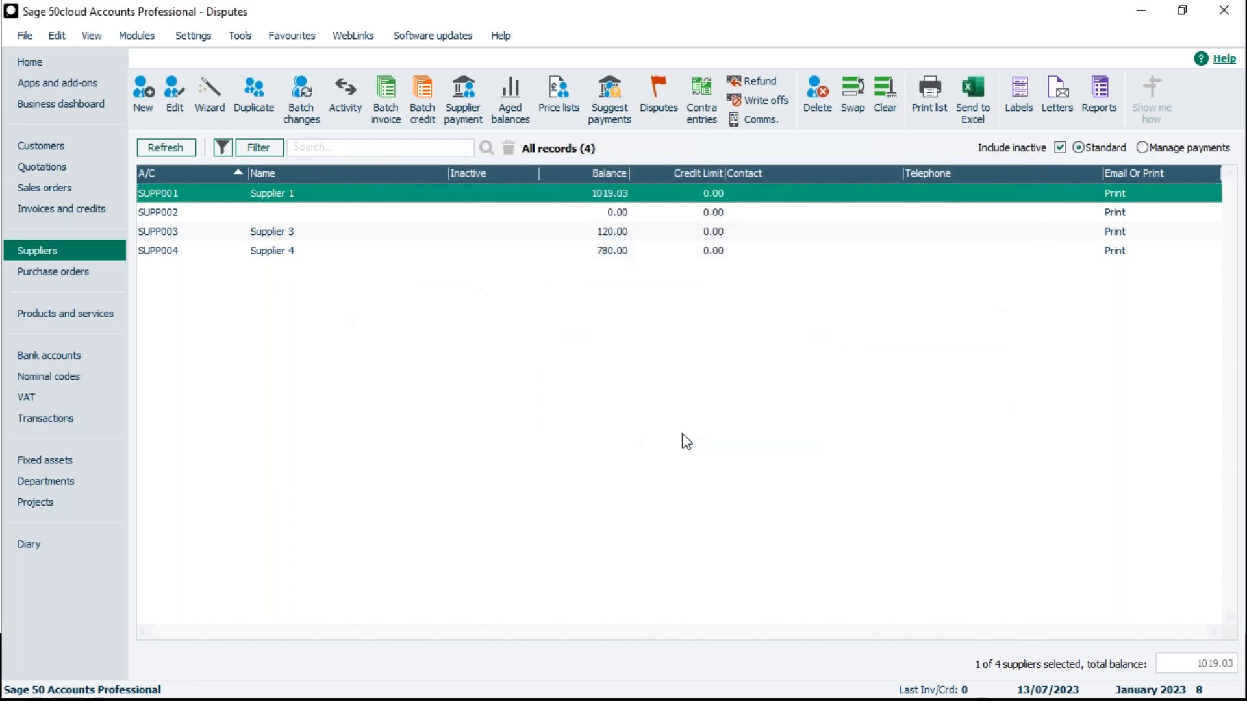
# - Open Supplier 1's record to examine how its disputed invoice is flagged in the transaction activity, and close the record
pyautogui.doubleClick(284, 195)
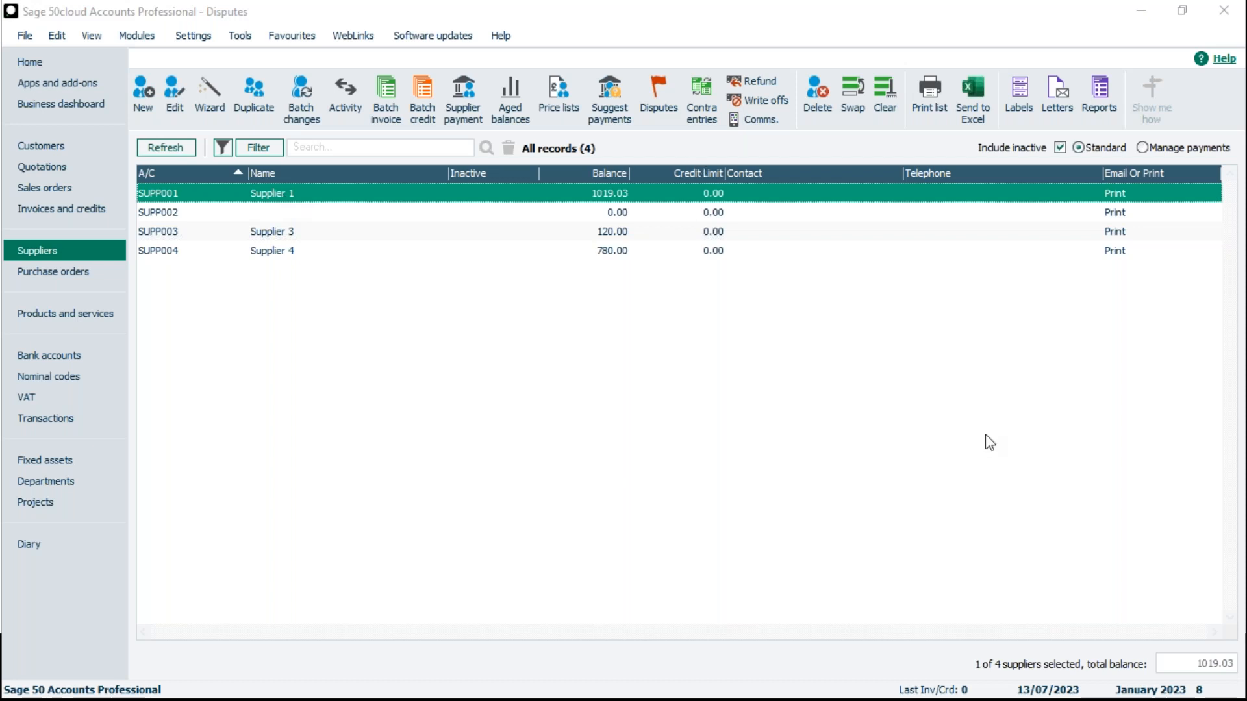
pyautogui.moveTo(926, 52); pyautogui.dragTo(704, 75)
pyautogui.click(399, 346)
pyautogui.click(1126, 74)
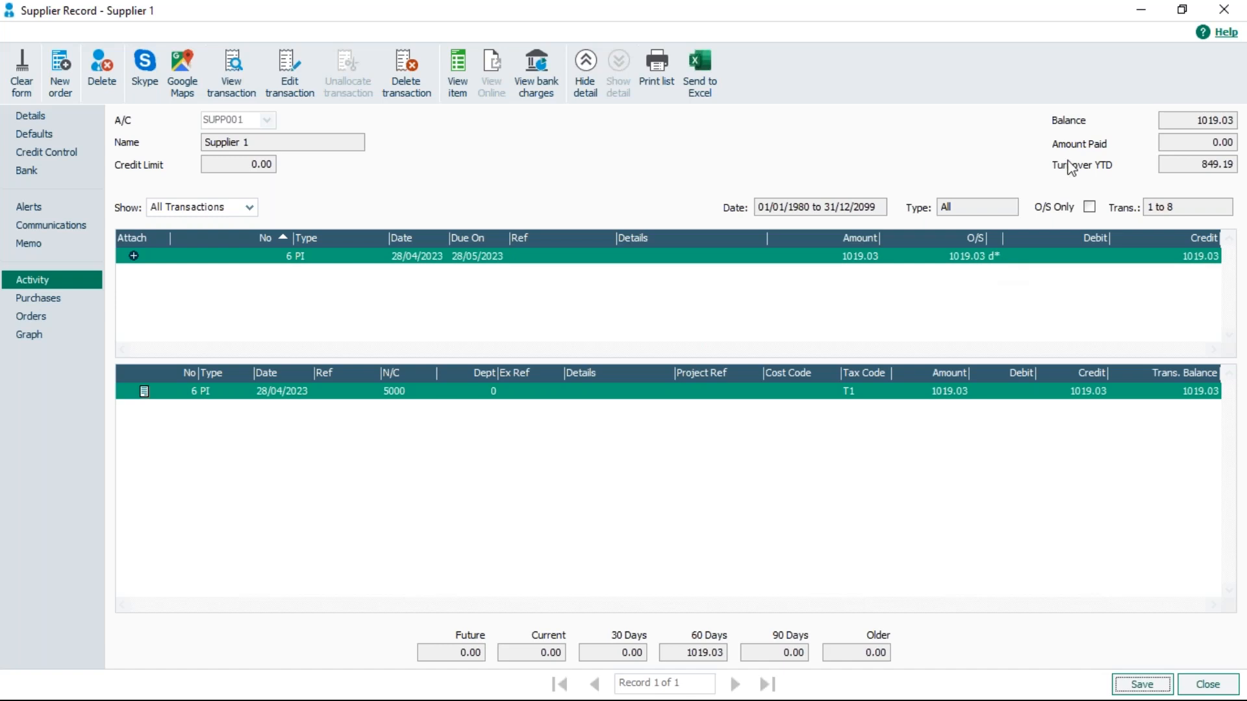
pyautogui.click(1222, 14)
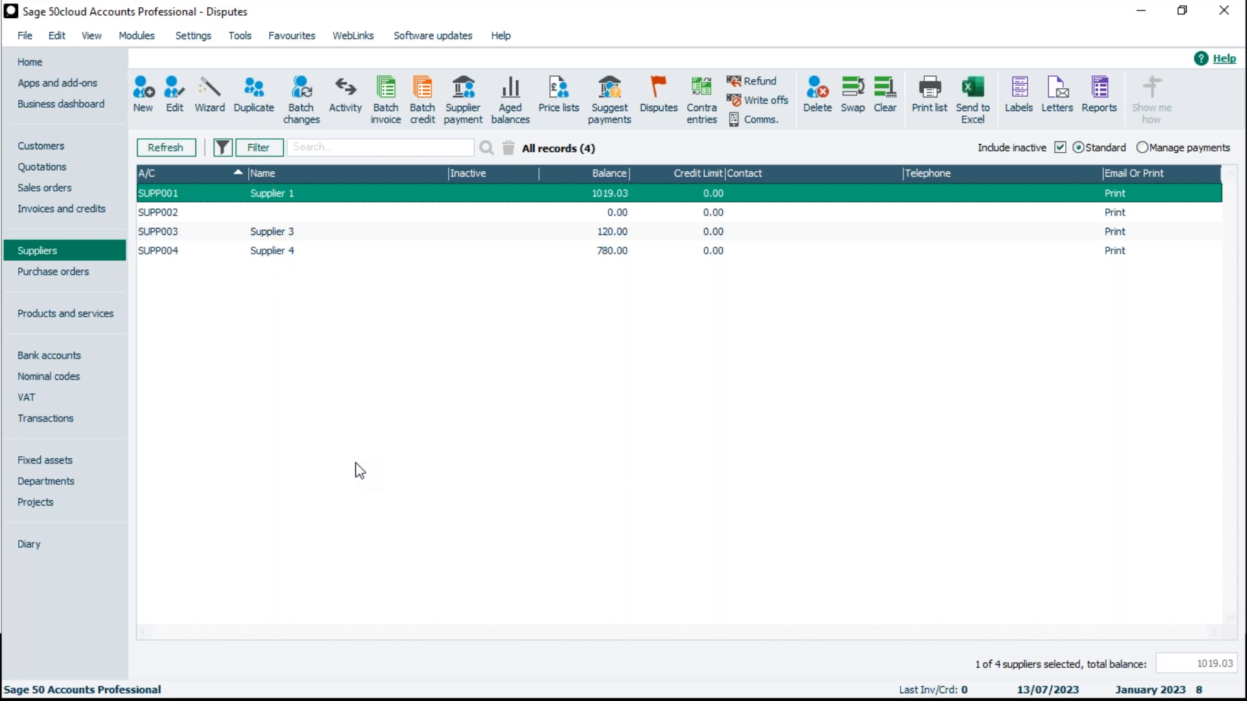
# - Start a batch supplier invoice for SUPP002 with a net amount of 190.00 and the dispute reason 2 - Damaged goods
pyautogui.click(383, 237)
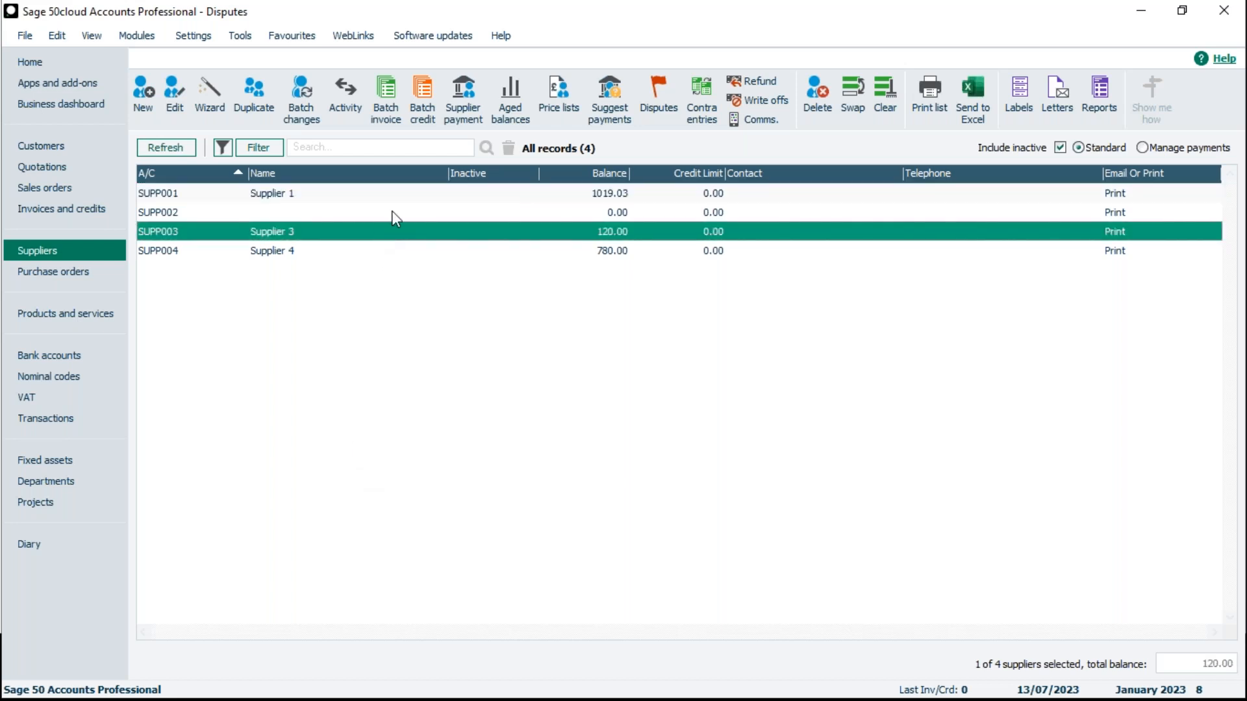
pyautogui.click(391, 212)
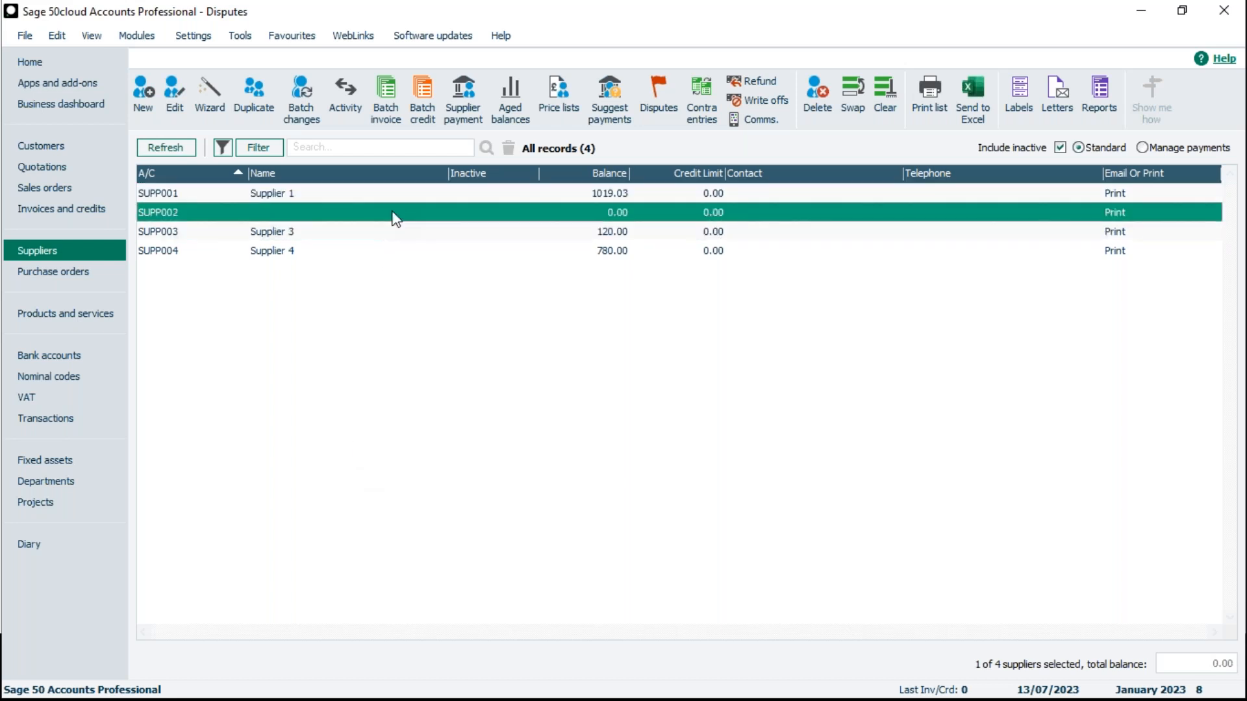
pyautogui.click(390, 117)
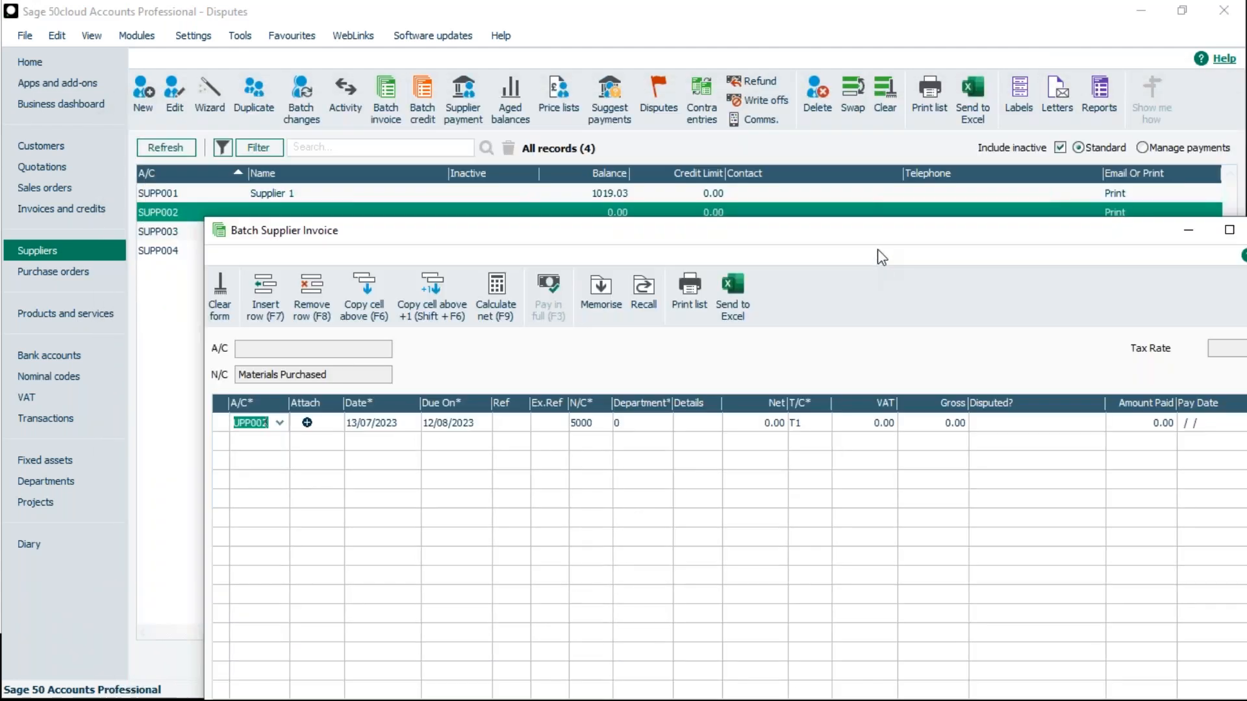
pyautogui.moveTo(719, 236); pyautogui.dragTo(602, 53)
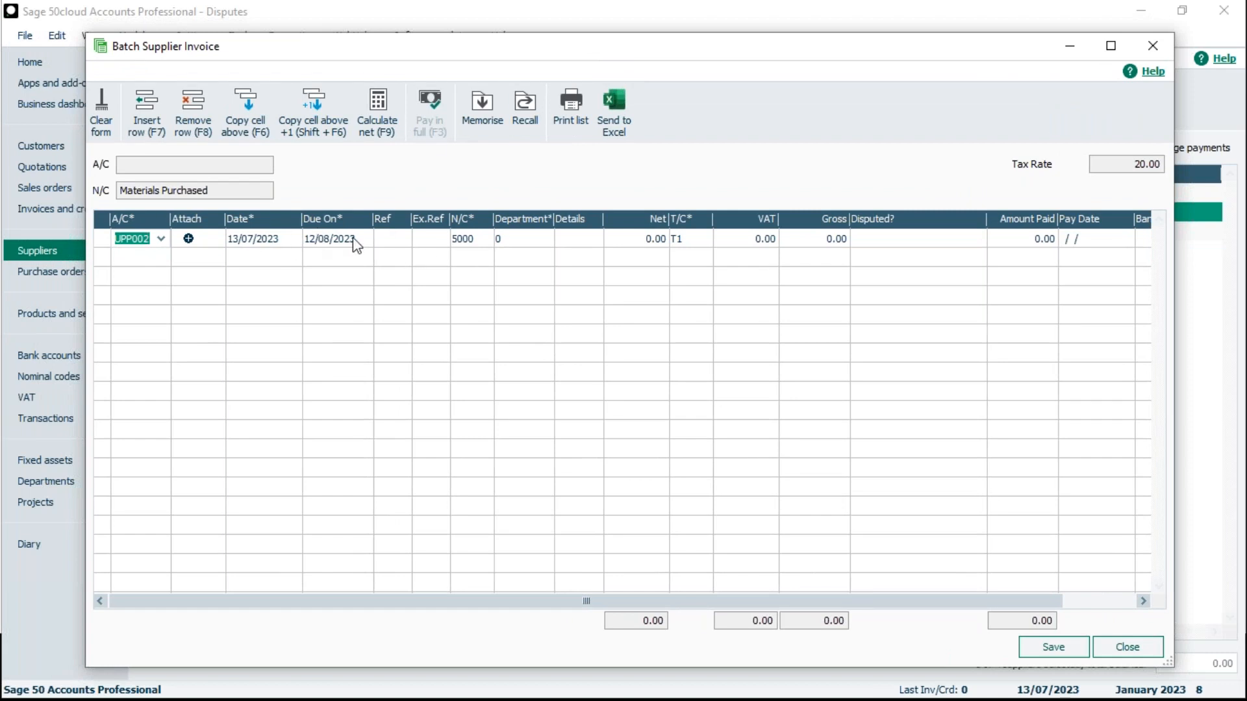
pyautogui.click(617, 244)
pyautogui.write('190')
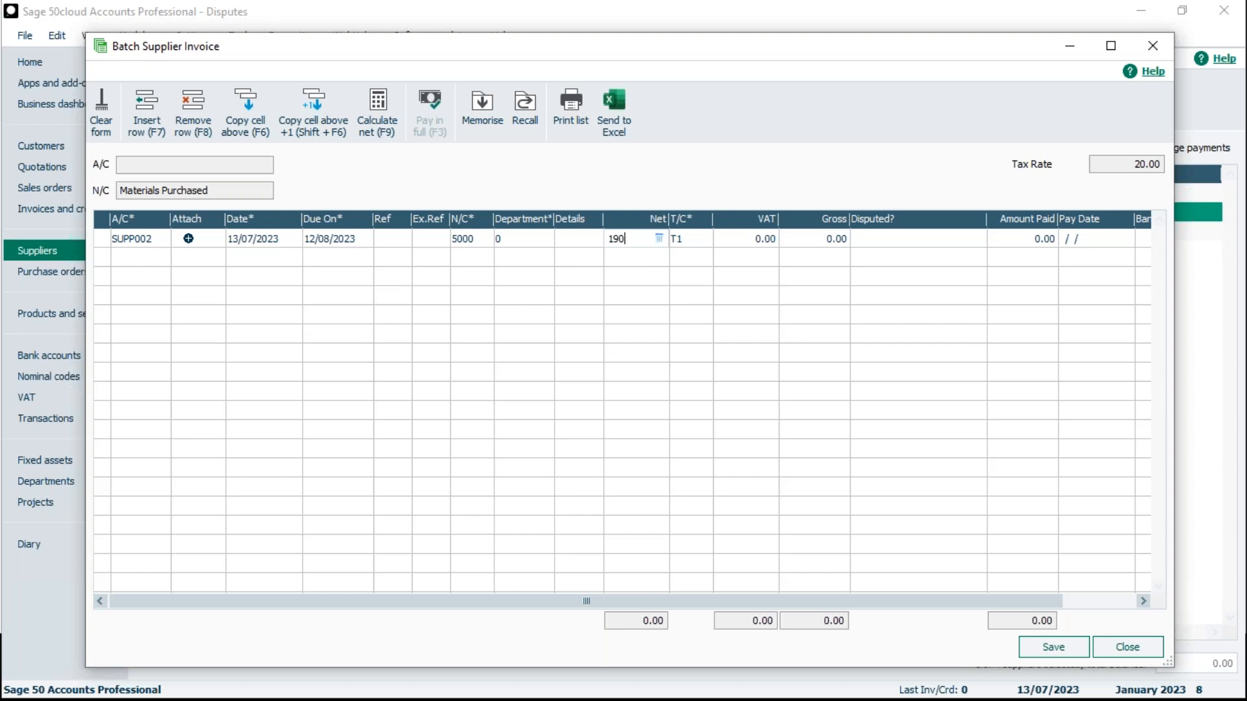
pyautogui.click(730, 238)
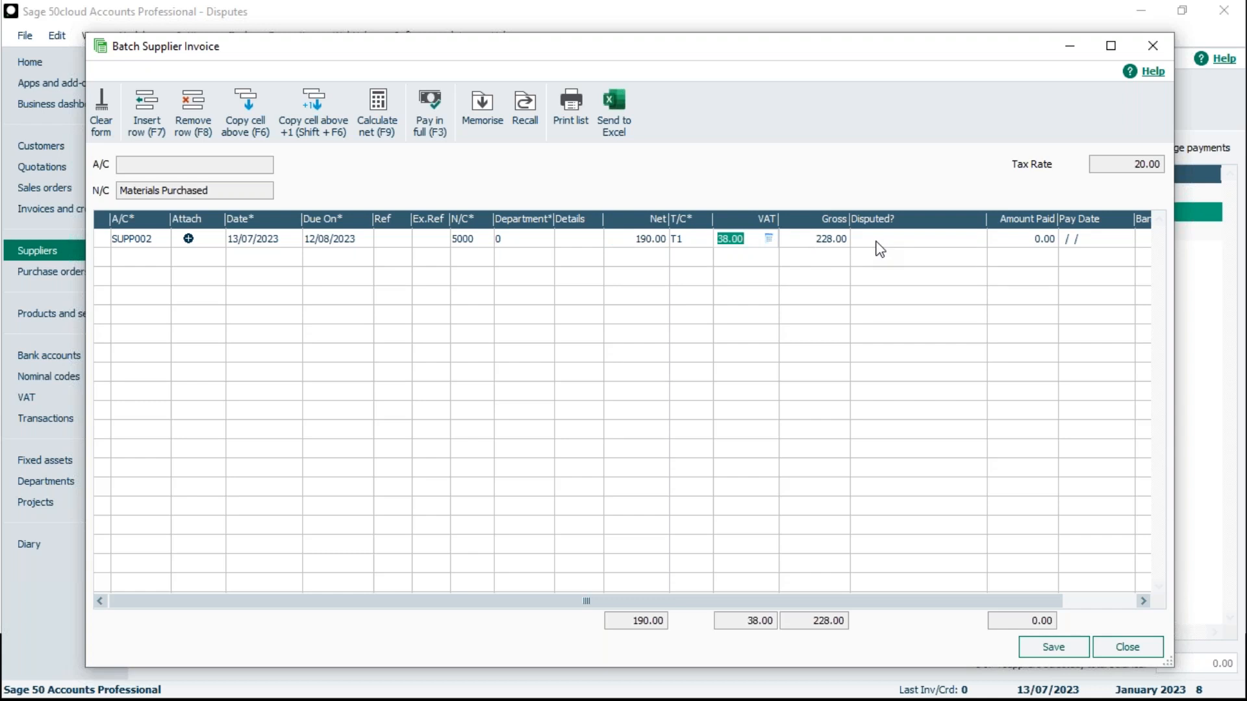
pyautogui.click(896, 239)
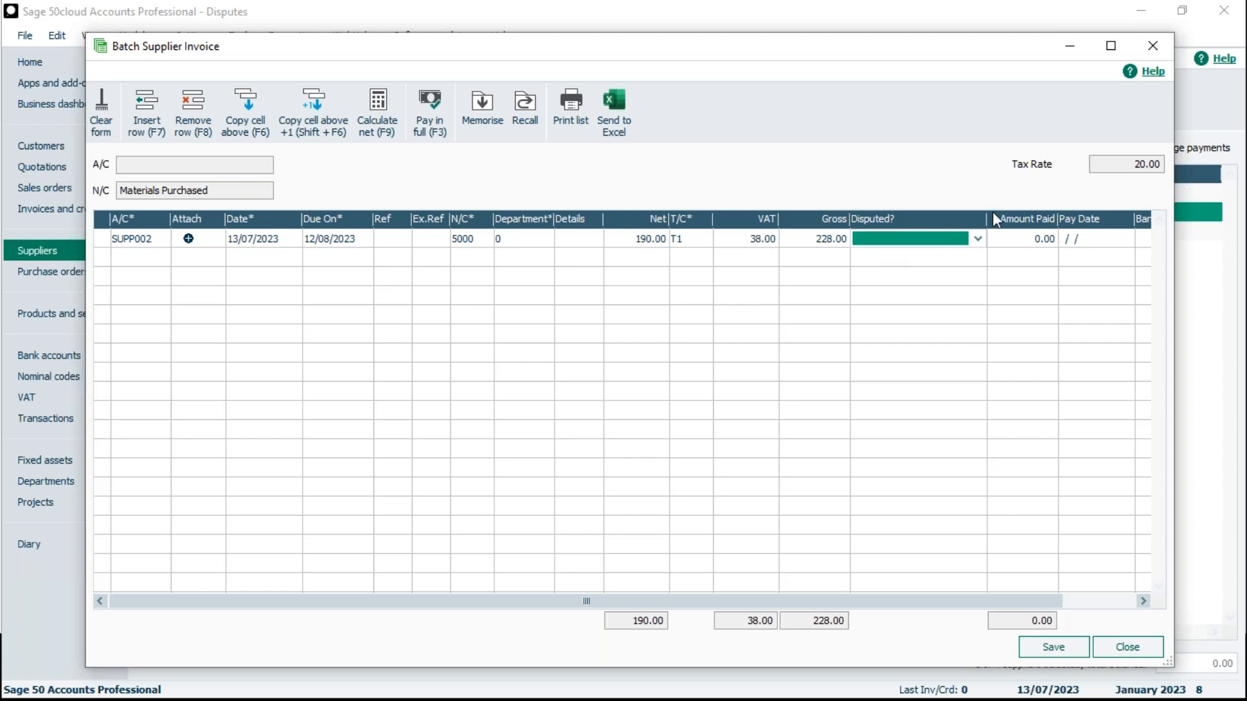
pyautogui.click(982, 240)
# - Add a second invoice line for SUPP003, copying the date from the line above and entering a net amount of 350.00
pyautogui.click(161, 258)
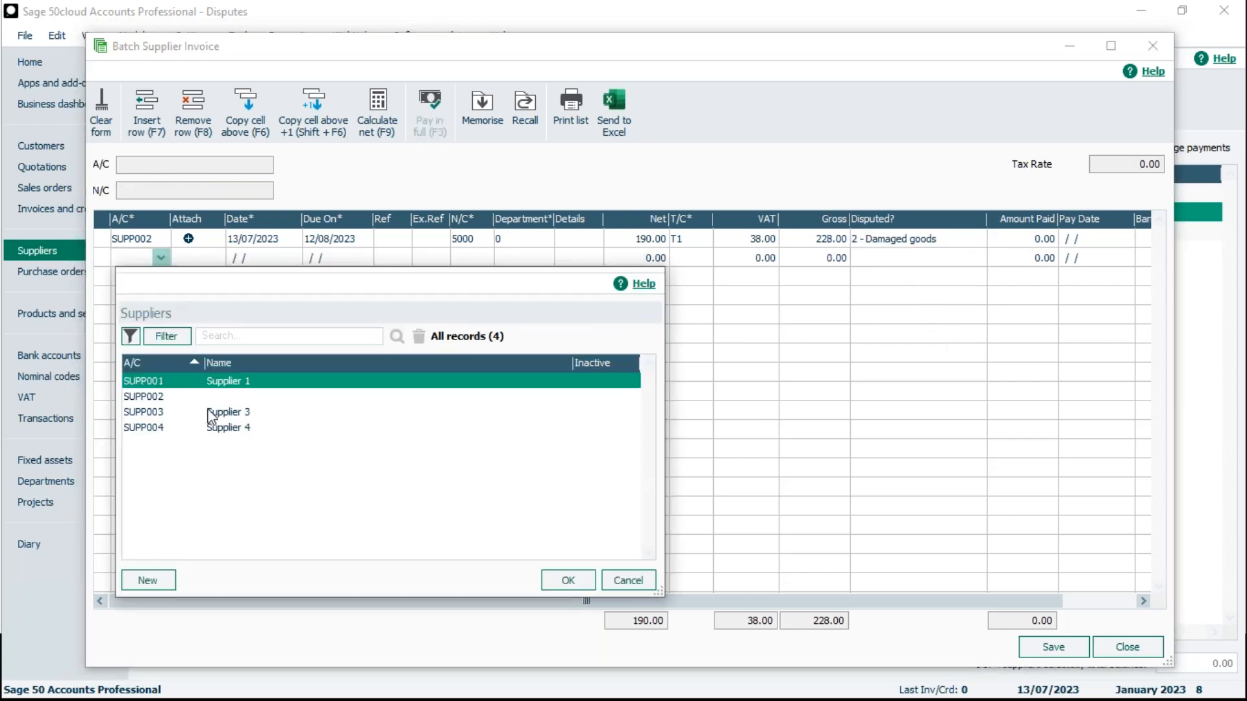
pyautogui.click(227, 411)
pyautogui.click(569, 579)
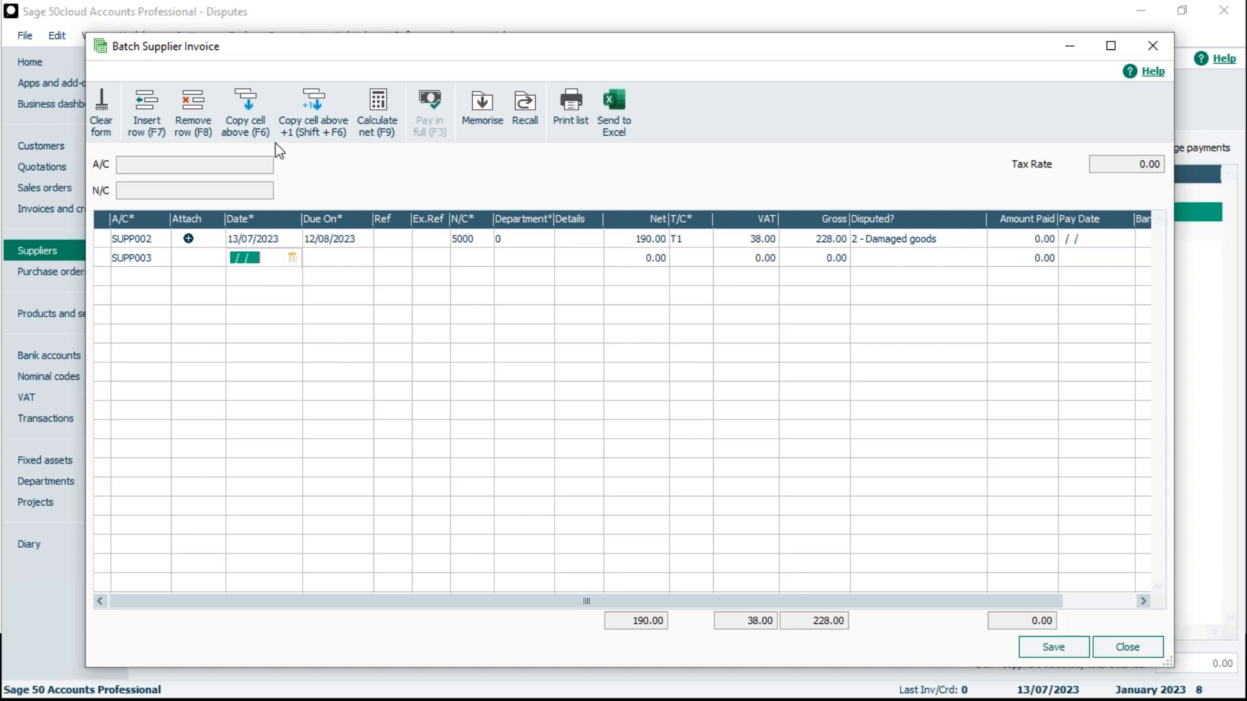
pyautogui.click(260, 129)
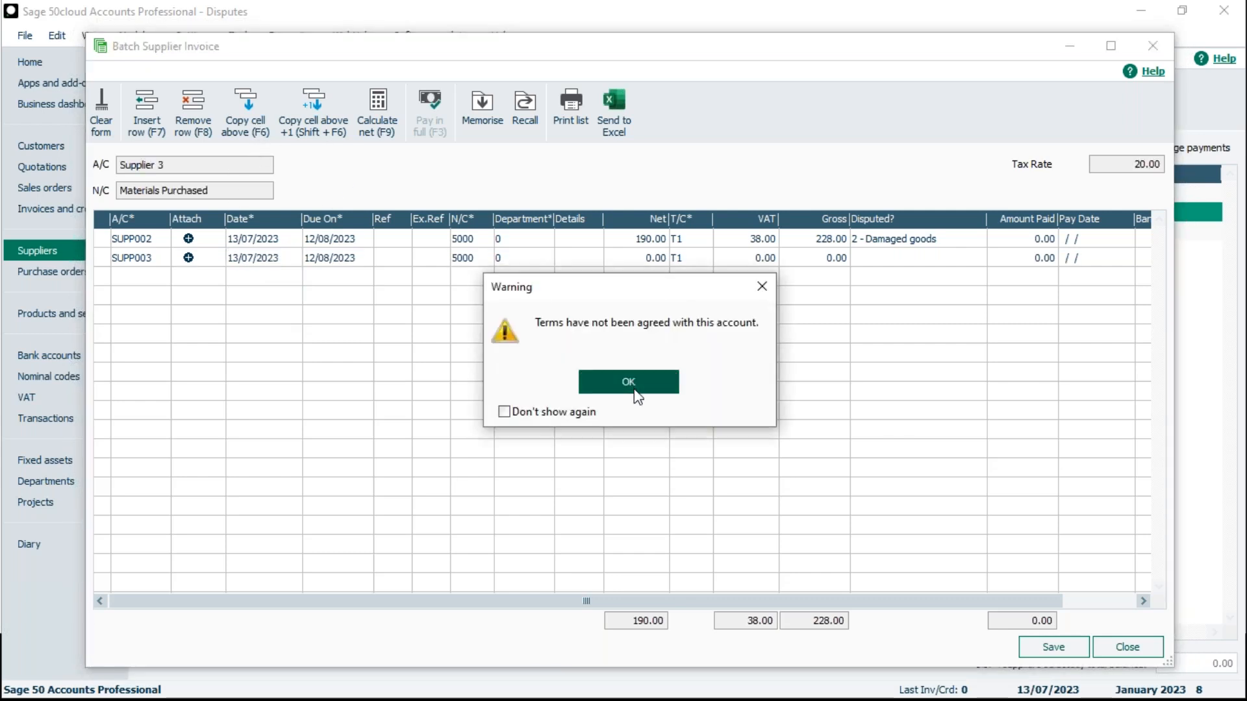
pyautogui.click(635, 392)
pyautogui.click(638, 260)
pyautogui.write('350')
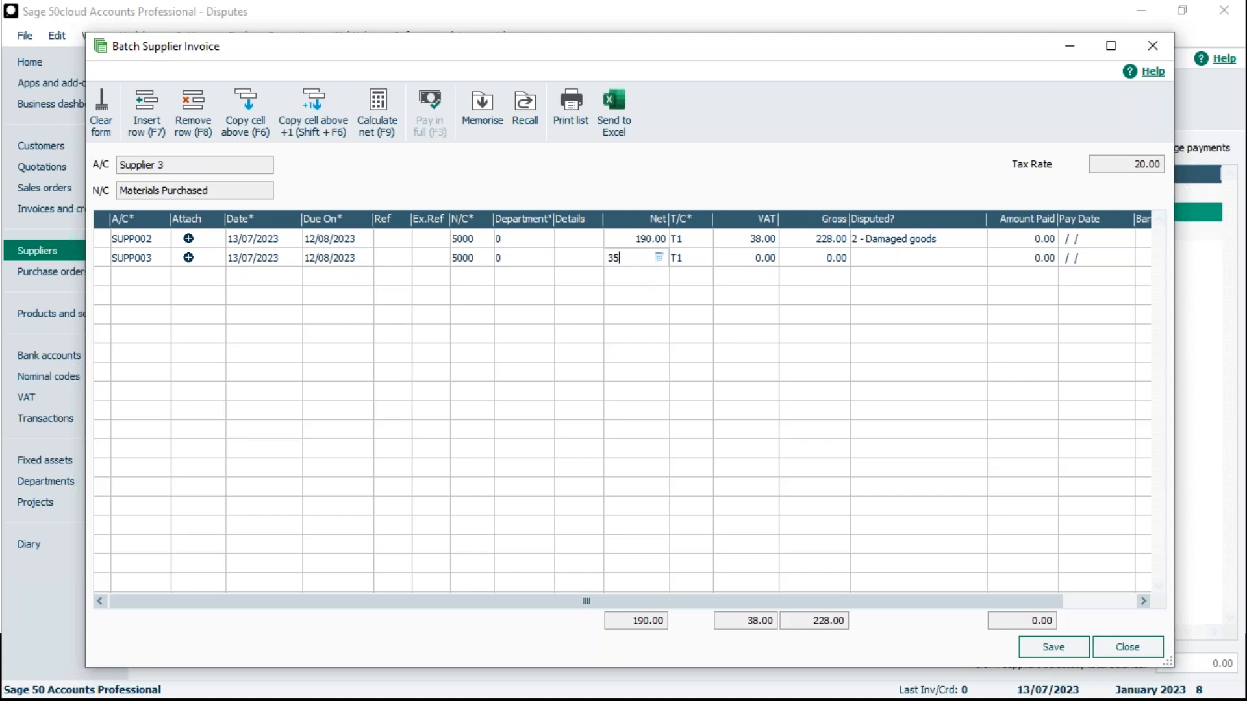
pyautogui.press('Tab')
pyautogui.press('Tab')
pyautogui.press('Tab')
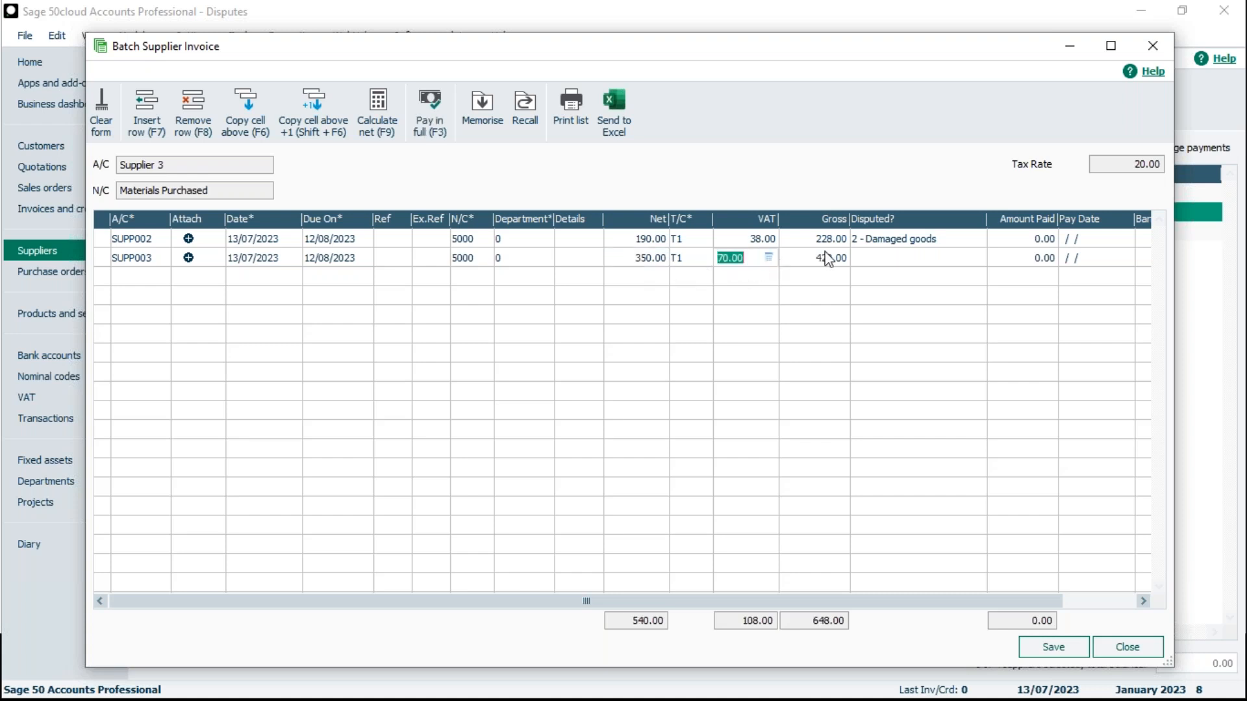
# - Set the SUPP003 line's dispute reason to 6 - too late, save the batch invoices and close the form
pyautogui.click(972, 258)
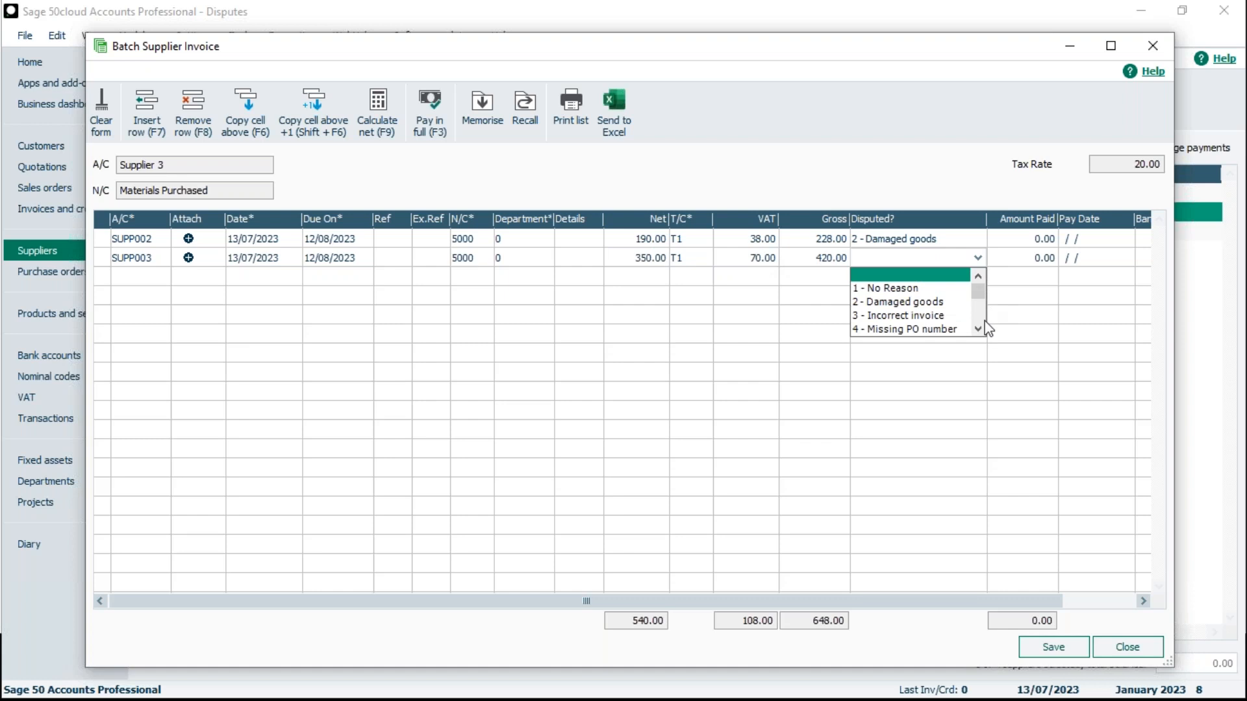
pyautogui.click(978, 329)
pyautogui.click(978, 329)
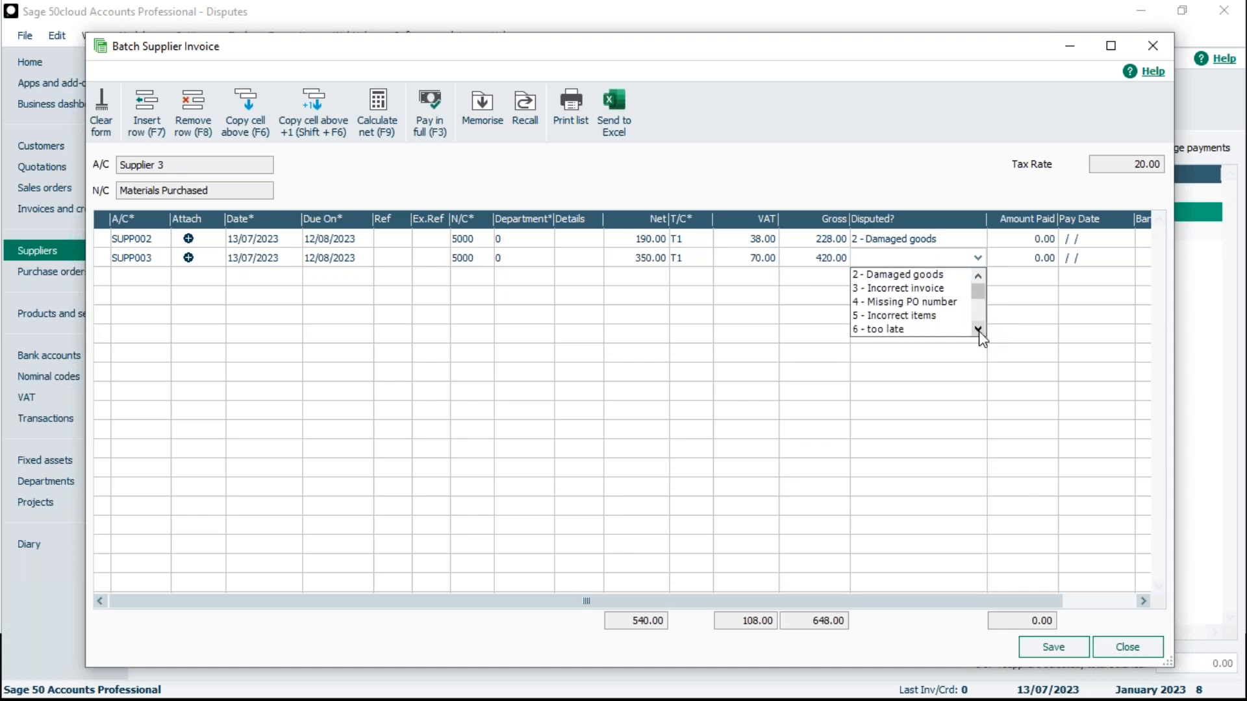
pyautogui.click(922, 329)
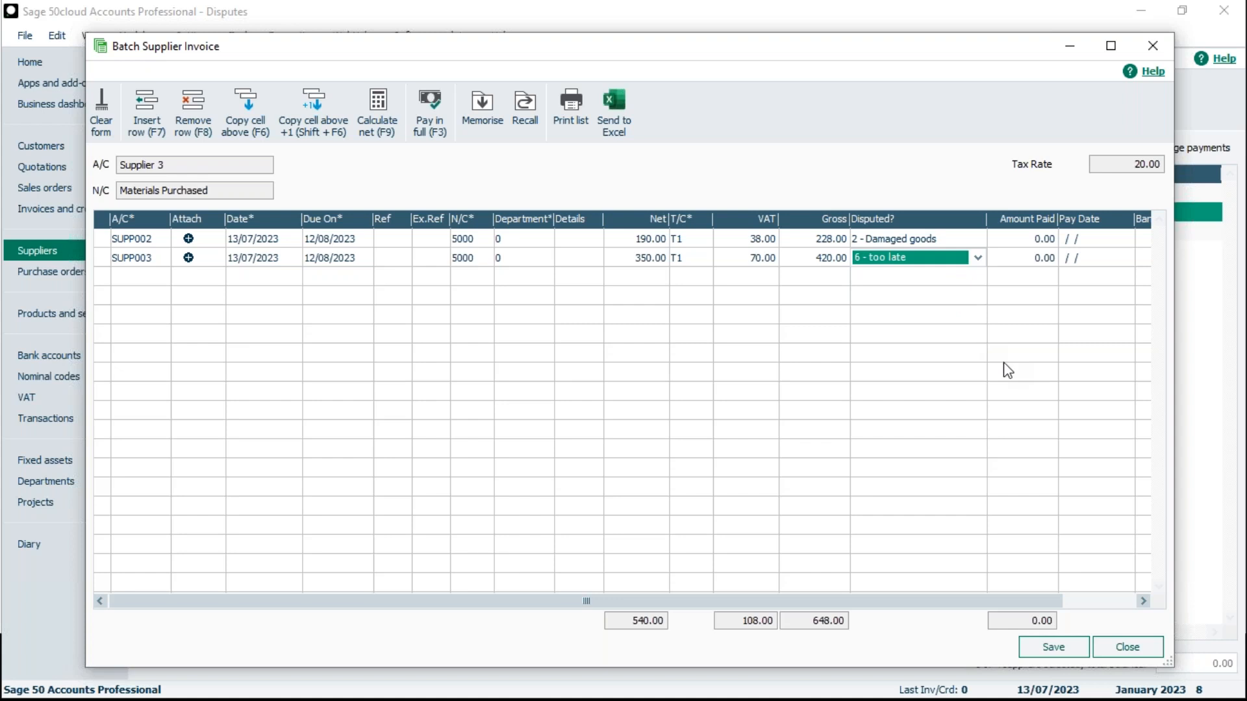
pyautogui.click(1068, 649)
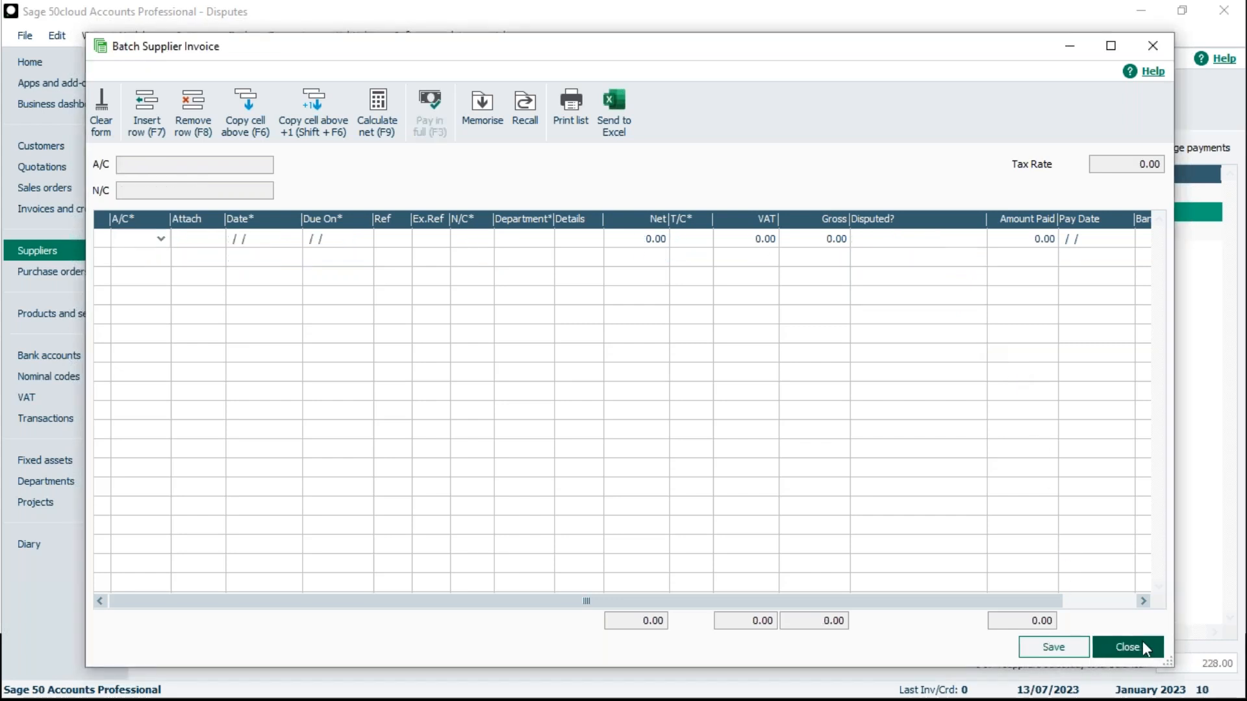
pyautogui.click(1143, 641)
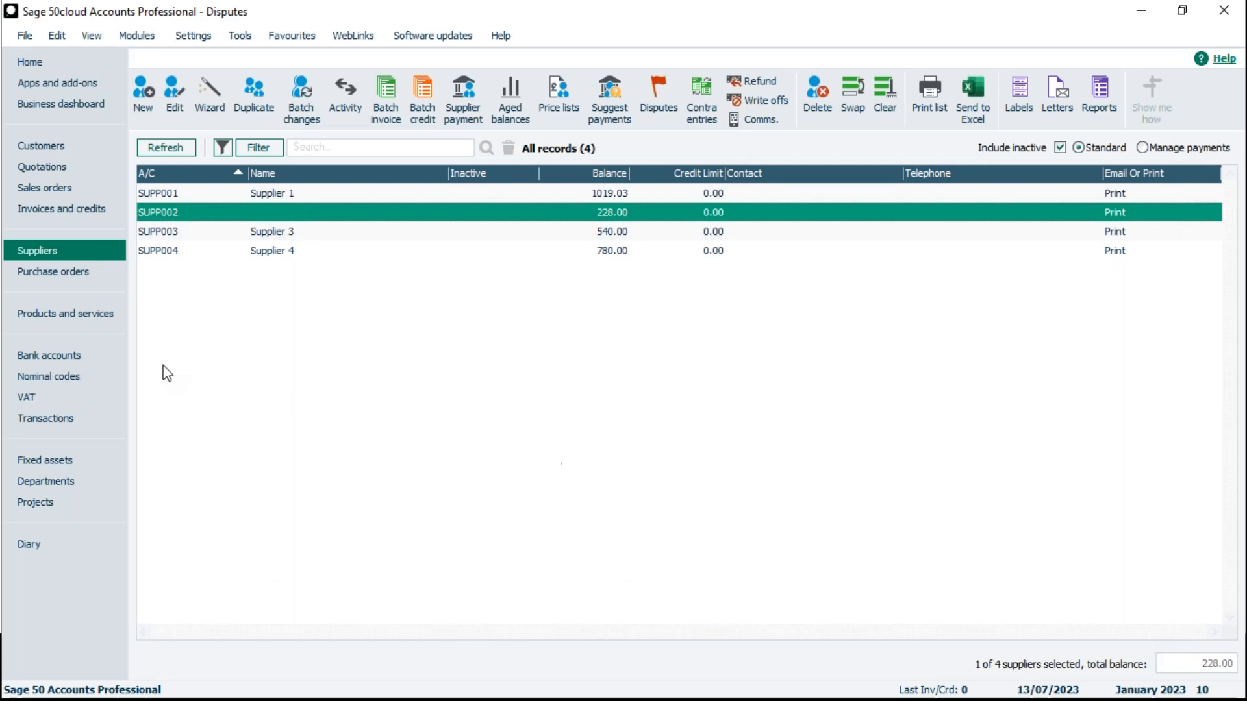
# - Open a supplier payment for SUPP002 to check how its disputed invoice is flagged, and close it without saving
pyautogui.click(462, 96)
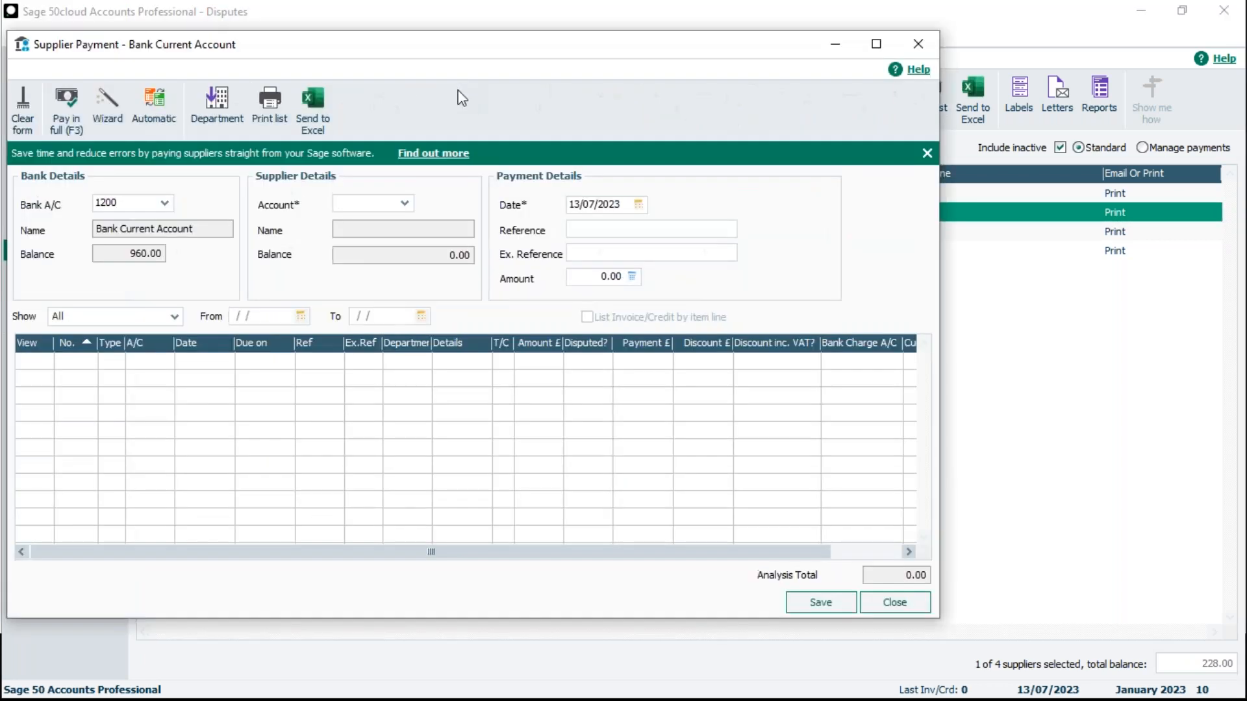
pyautogui.click(405, 203)
pyautogui.click(434, 343)
pyautogui.click(790, 525)
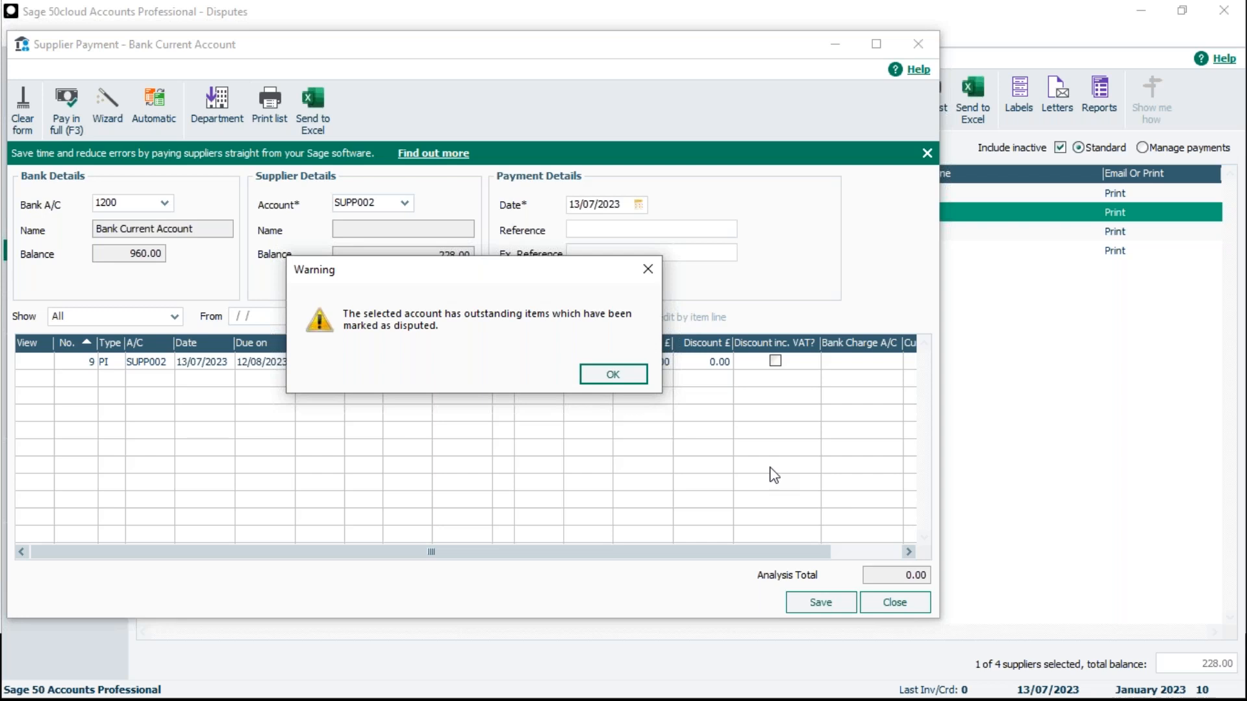
pyautogui.click(613, 375)
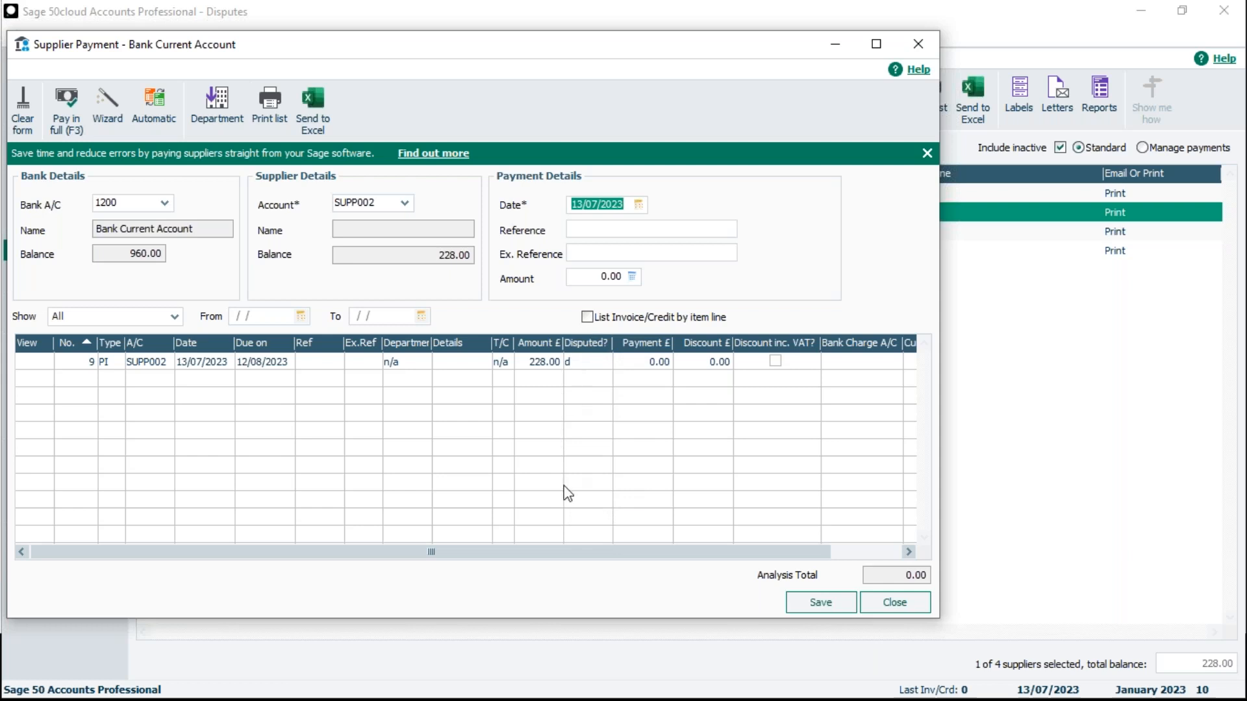
pyautogui.click(914, 609)
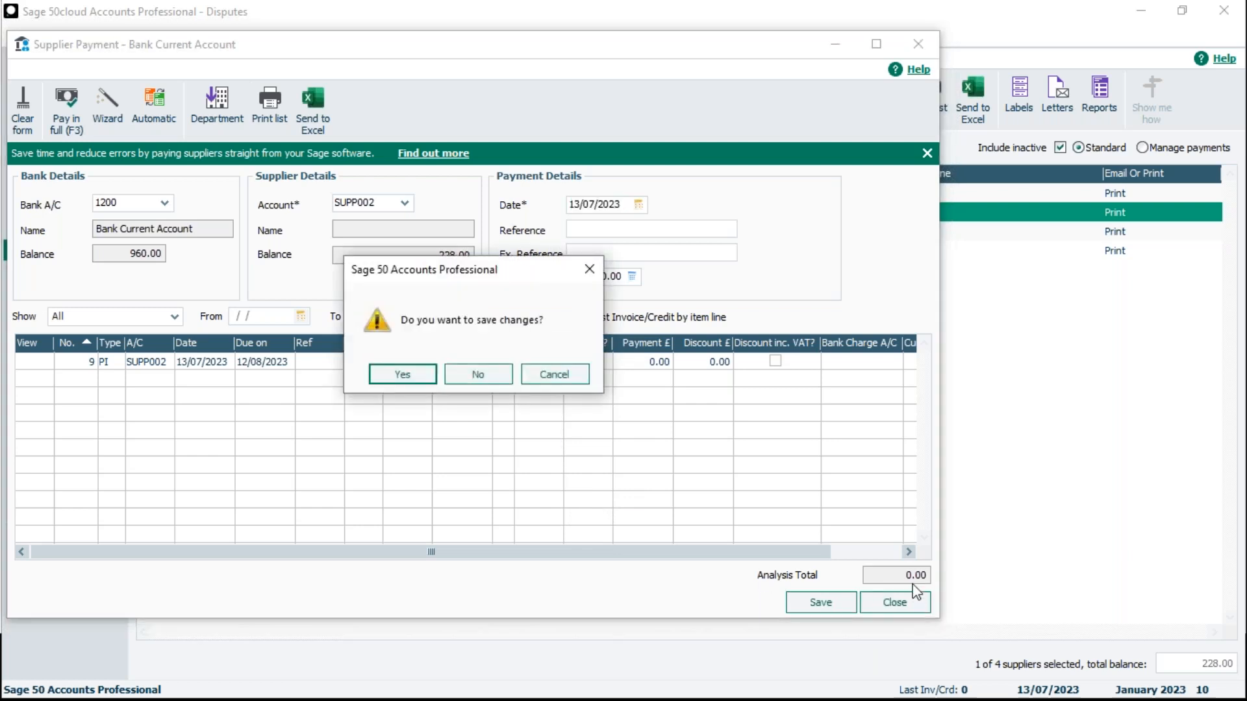
pyautogui.click(469, 380)
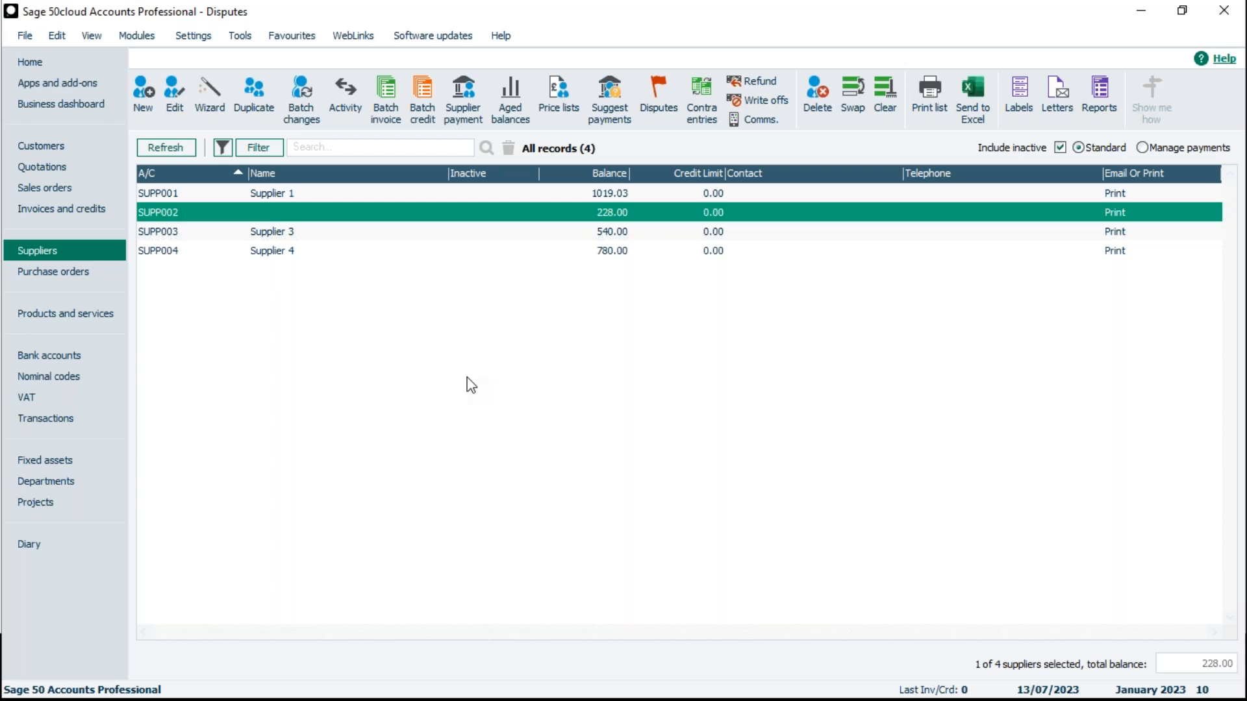
# - Review Supplier 3's purchase order 2 and the item details of its S1 line, and close it without saving
pyautogui.click(63, 273)
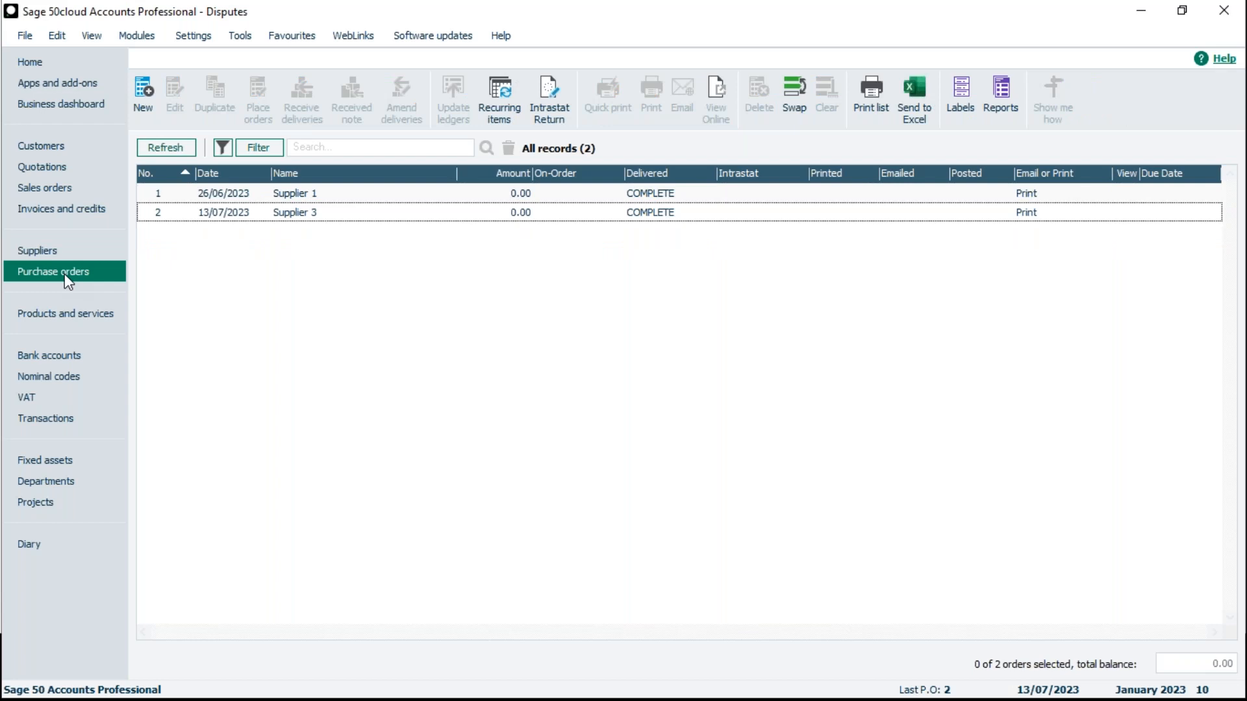
pyautogui.click(345, 212)
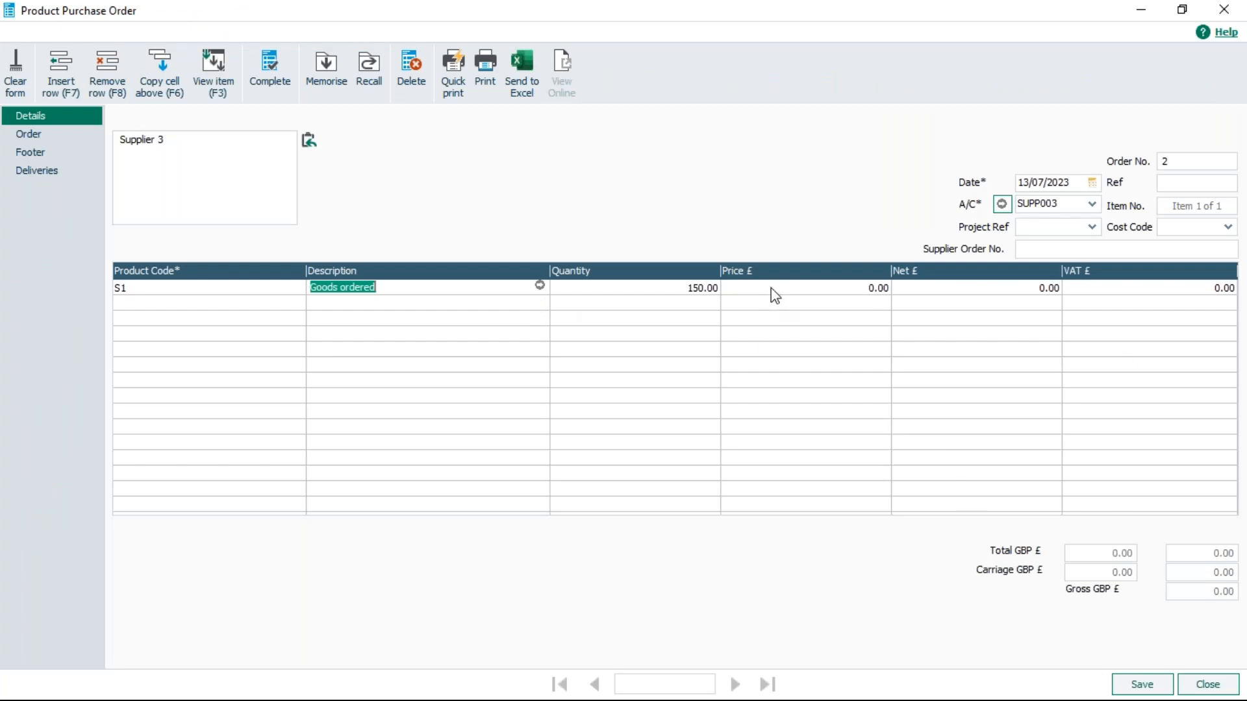
pyautogui.press('F3')
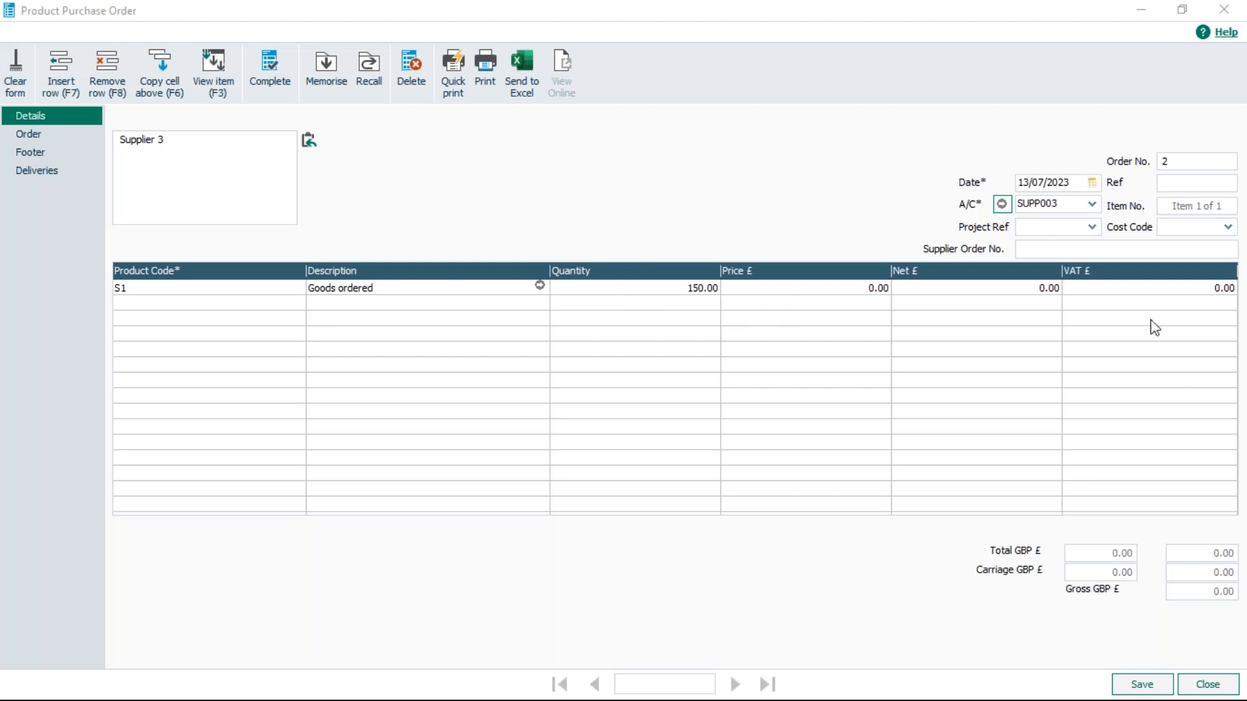
pyautogui.click(1181, 238)
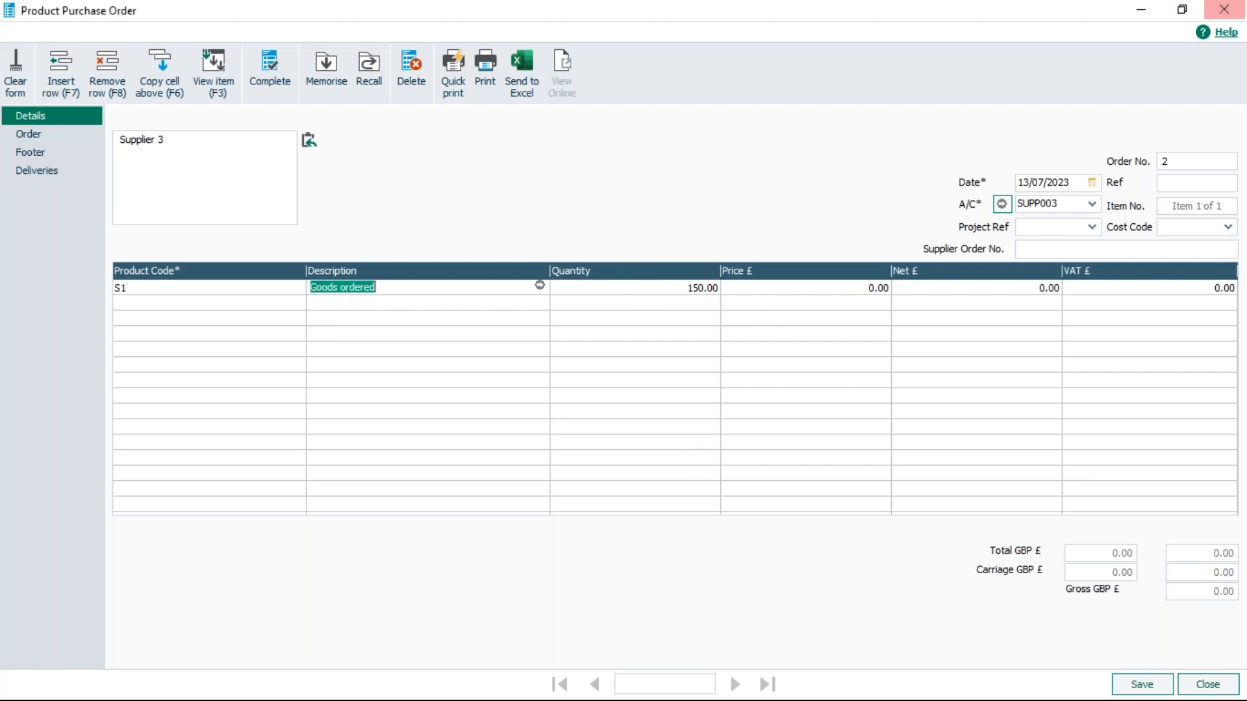
pyautogui.click(1224, 9)
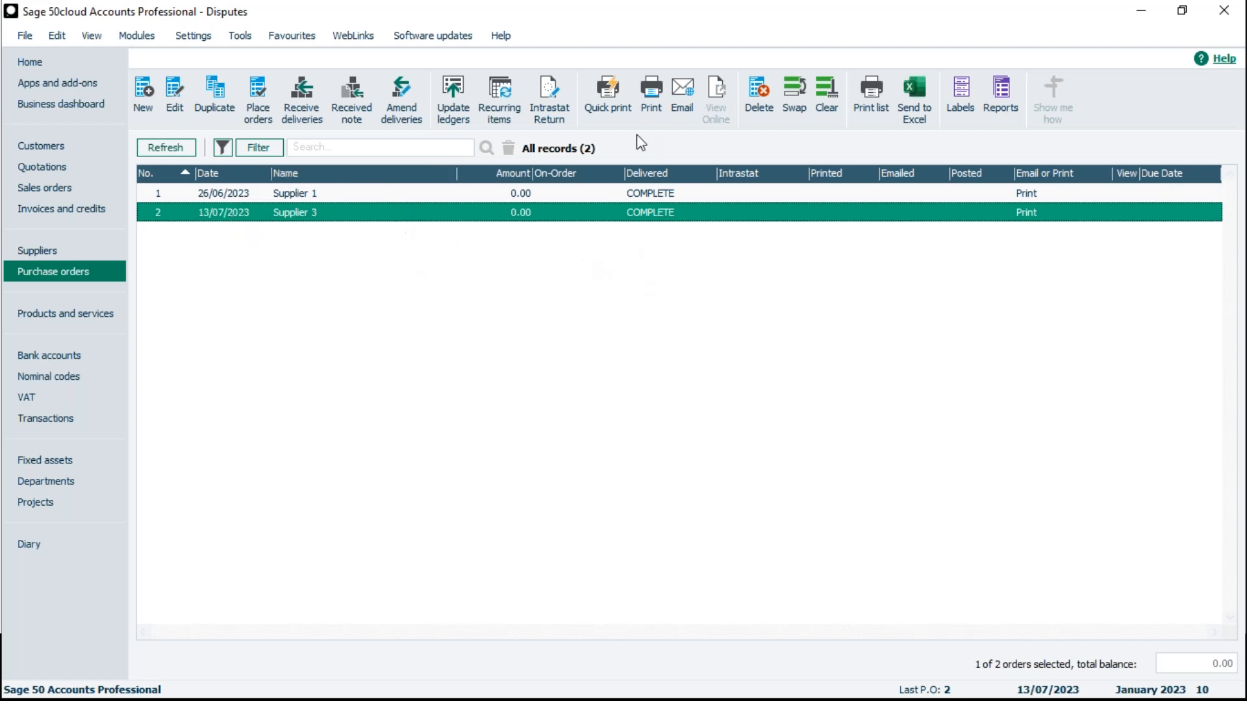
# - Clear the order selection and start a new purchase order with an S1 line priced at 150
pyautogui.click(827, 98)
pyautogui.click(147, 88)
pyautogui.click(297, 286)
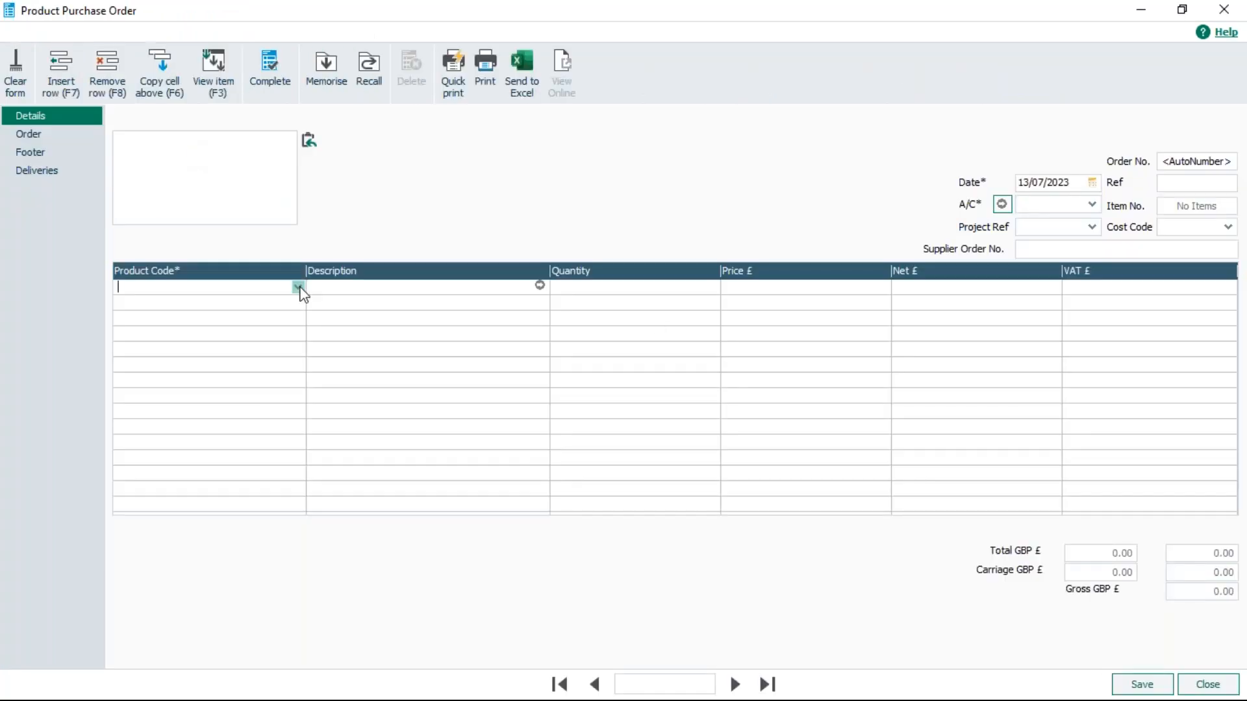
pyautogui.click(297, 286)
pyautogui.doubleClick(364, 423)
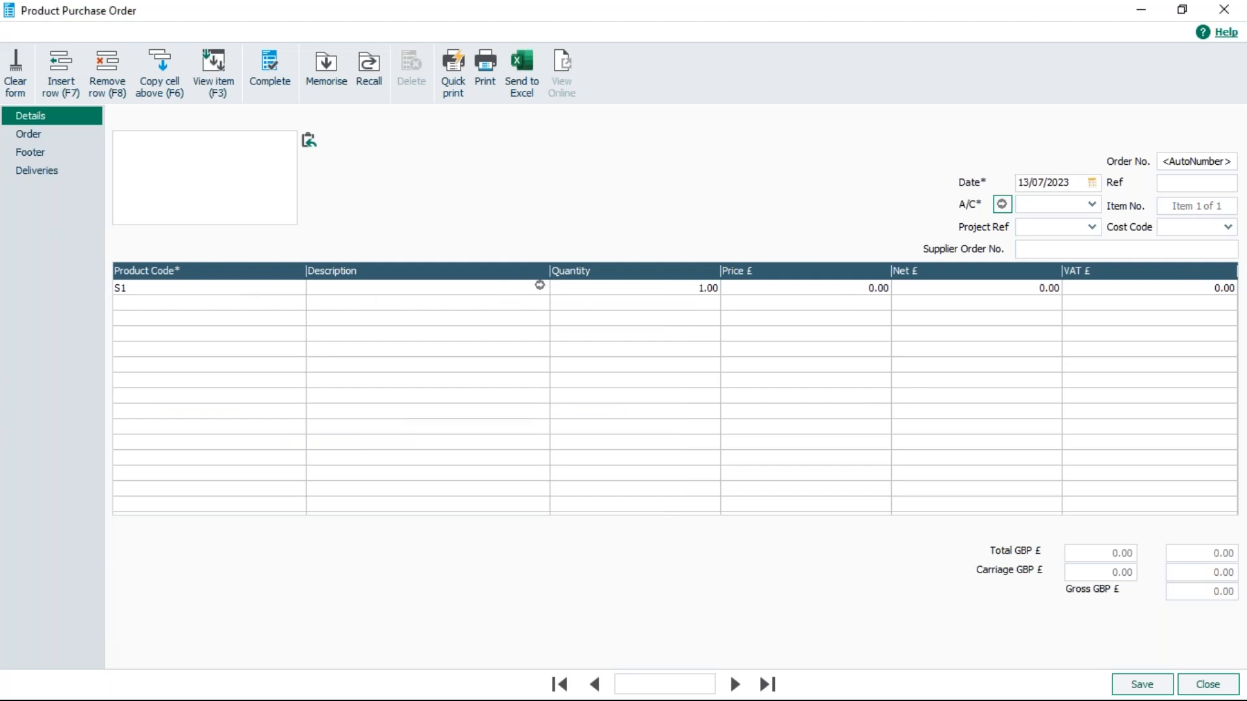
pyautogui.click(804, 289)
pyautogui.write('150')
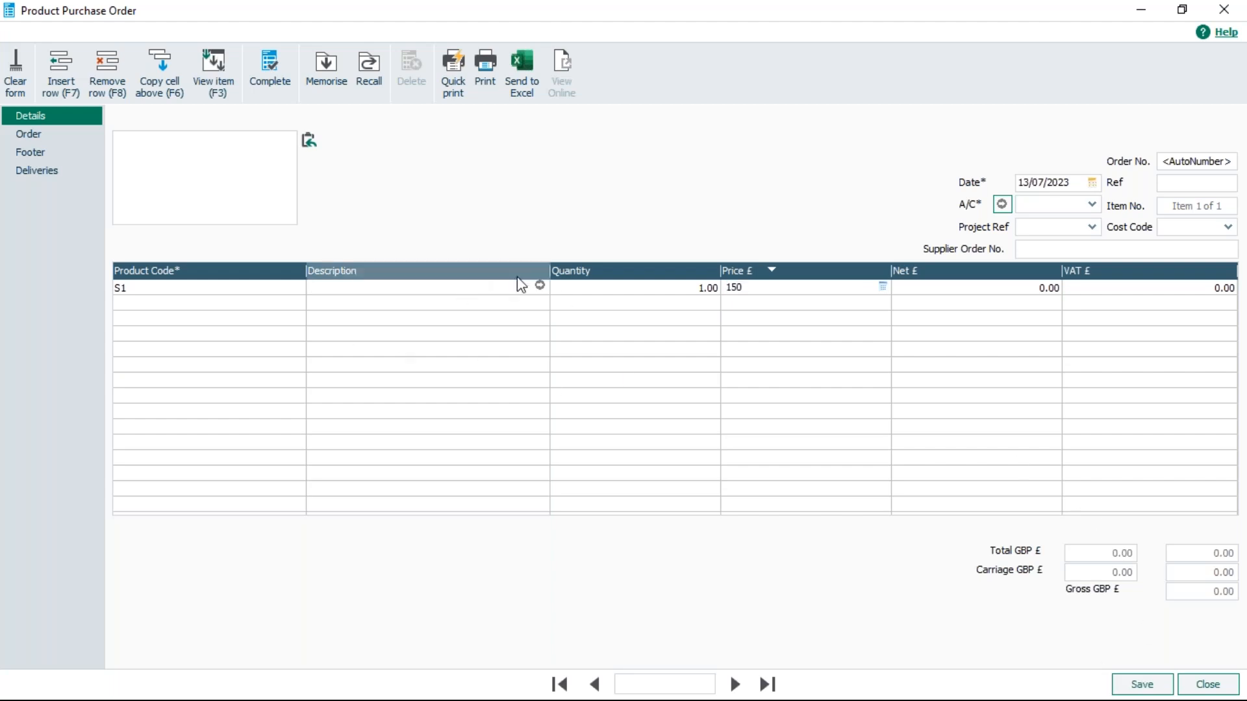
# - Assign the purchase order to supplier account SUPP004, dismissing the notice about account terms
pyautogui.click(1144, 684)
pyautogui.click(1096, 227)
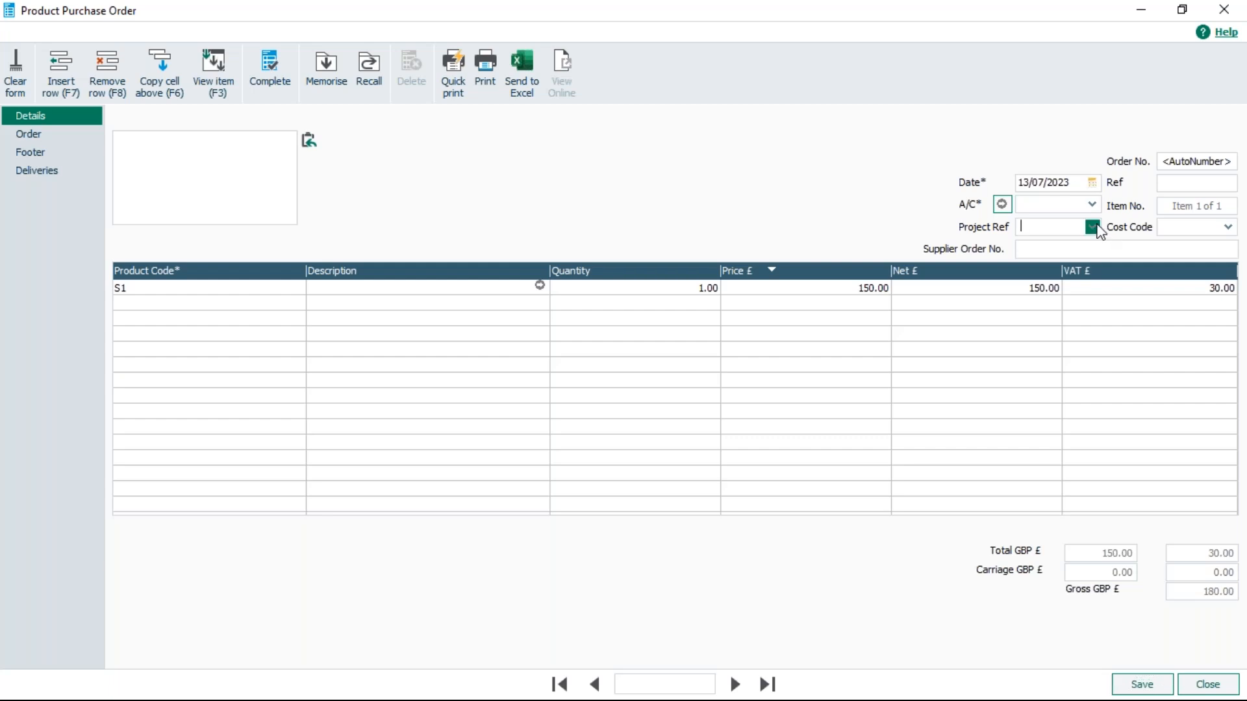
pyautogui.click(1091, 206)
pyautogui.click(1092, 206)
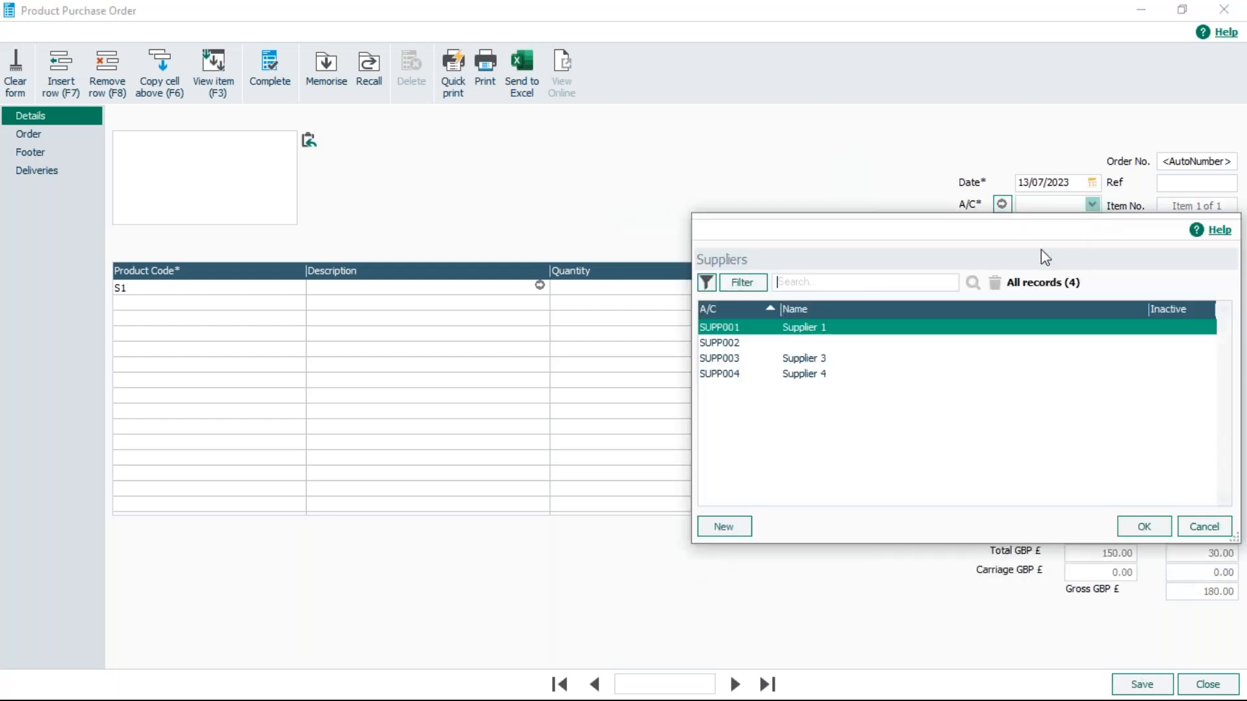
pyautogui.click(817, 374)
pyautogui.click(1154, 529)
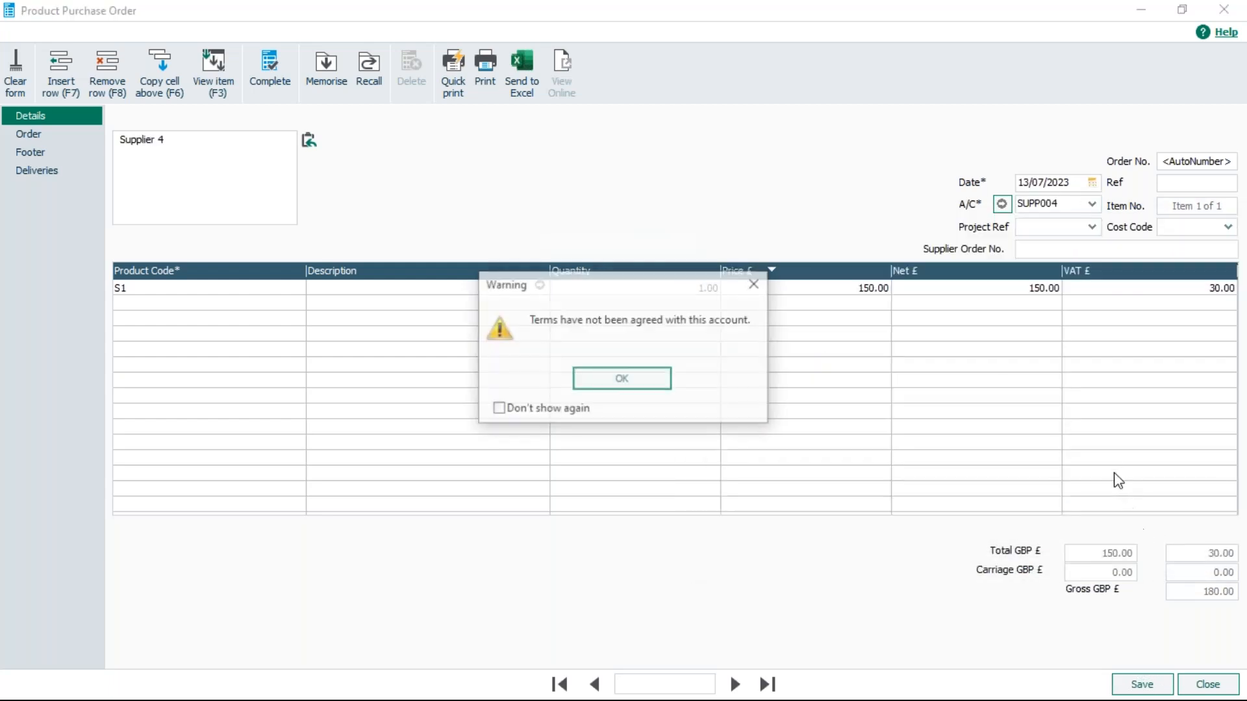
pyautogui.click(618, 380)
# - Save the SUPP004 purchase order without printing it, and close the order form
pyautogui.click(1140, 684)
pyautogui.click(664, 385)
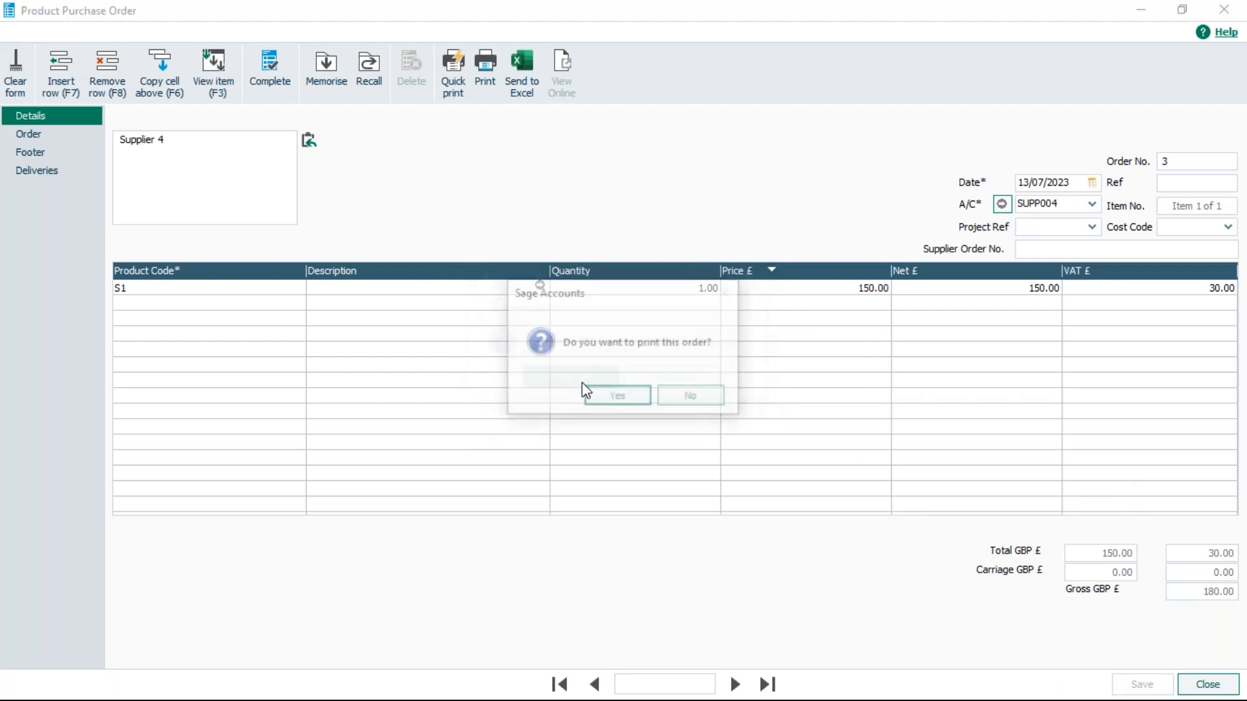
pyautogui.click(692, 393)
pyautogui.click(1224, 9)
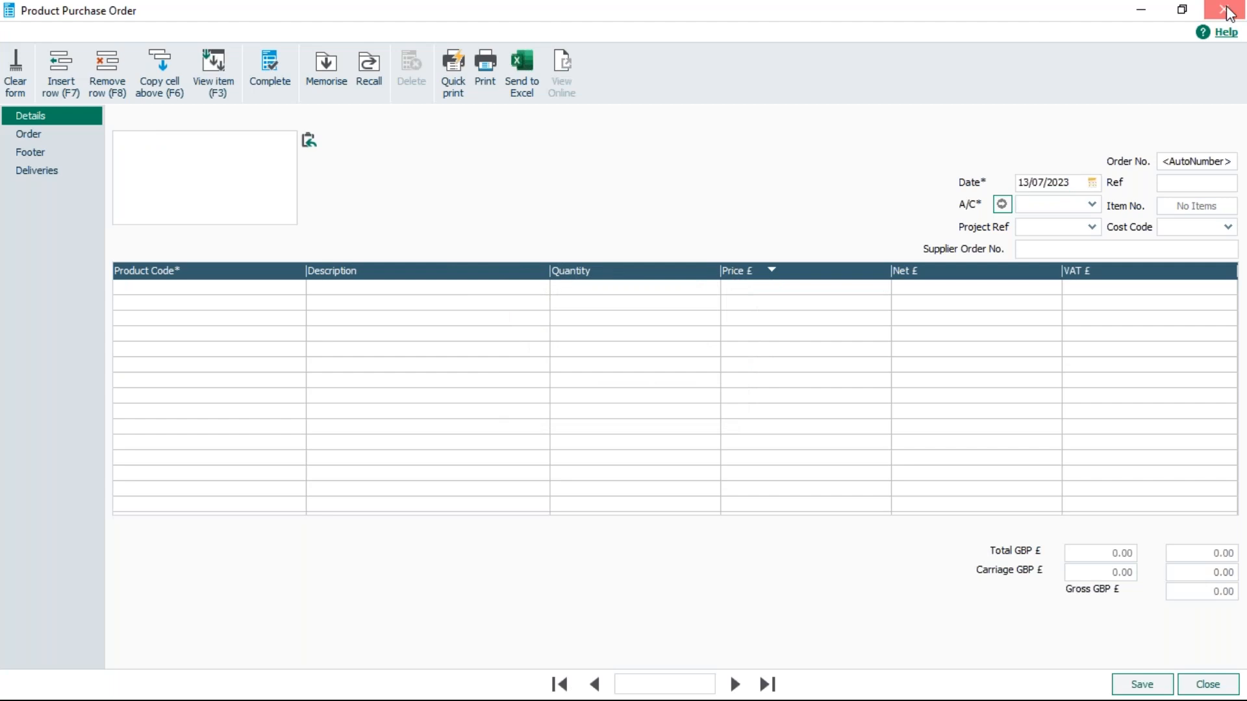
# - Update the ledgers for the new Supplier 4 purchase order, bringing its line into a batch supplier invoice
pyautogui.click(544, 237)
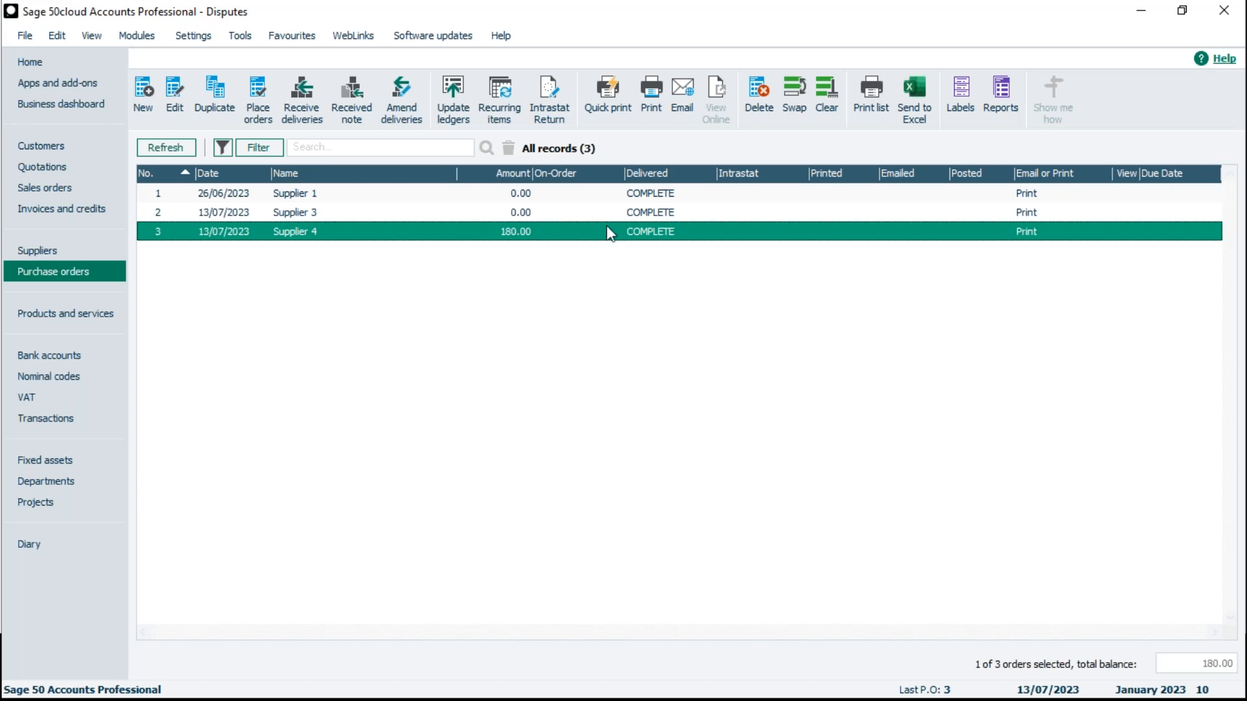
pyautogui.click(453, 114)
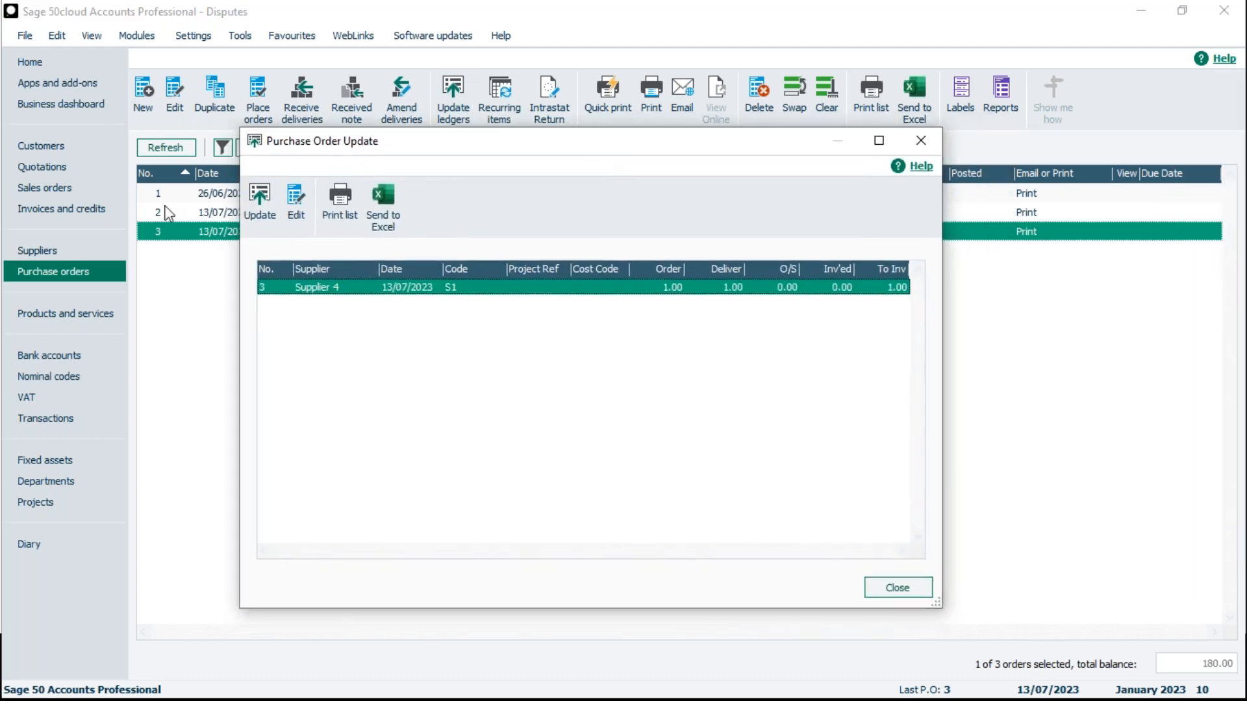
pyautogui.click(252, 215)
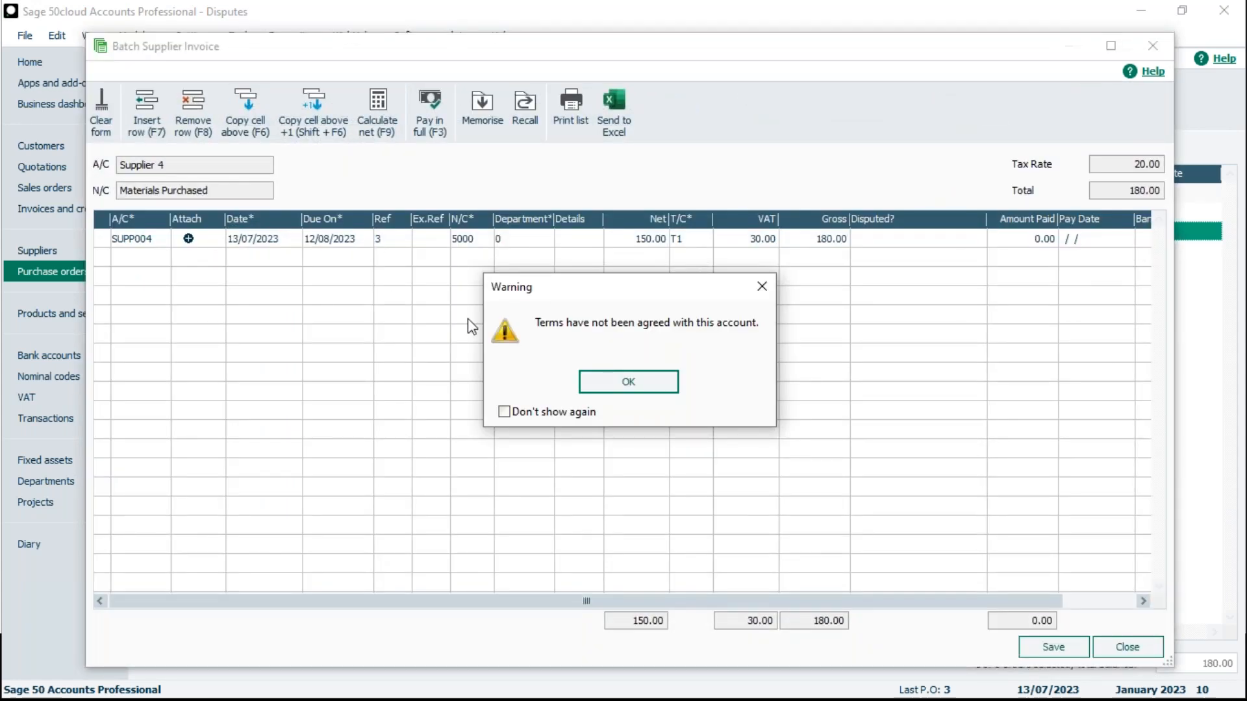
pyautogui.click(609, 396)
# - Set the SUPP004 invoice line's dispute reason to 5 - Incorrect items and save the batch invoice
pyautogui.click(970, 238)
pyautogui.click(974, 239)
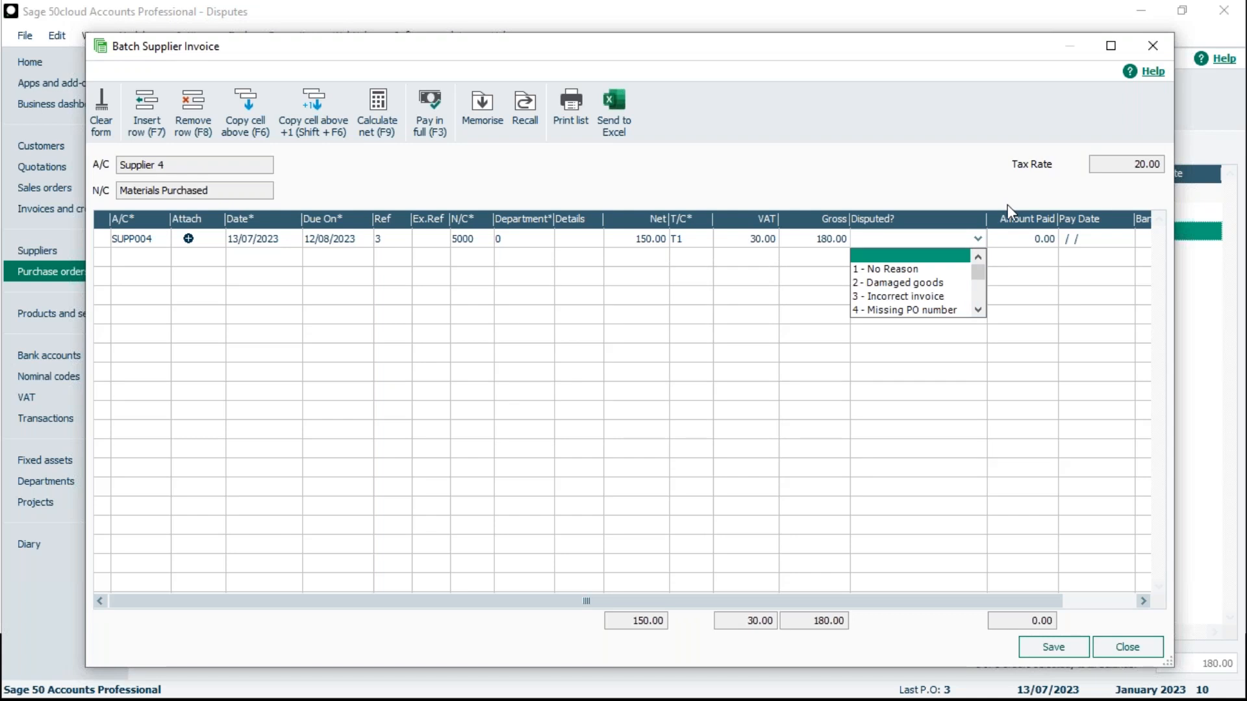
pyautogui.click(978, 310)
pyautogui.click(978, 310)
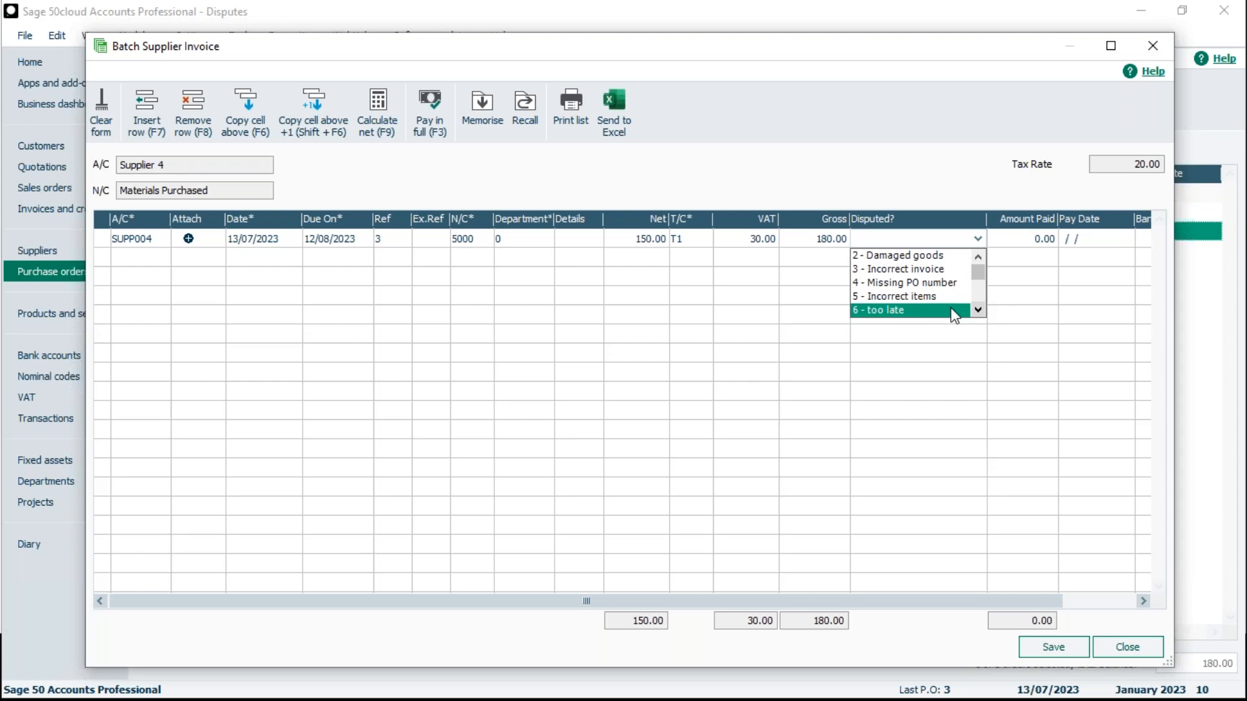
pyautogui.click(928, 300)
pyautogui.click(1045, 648)
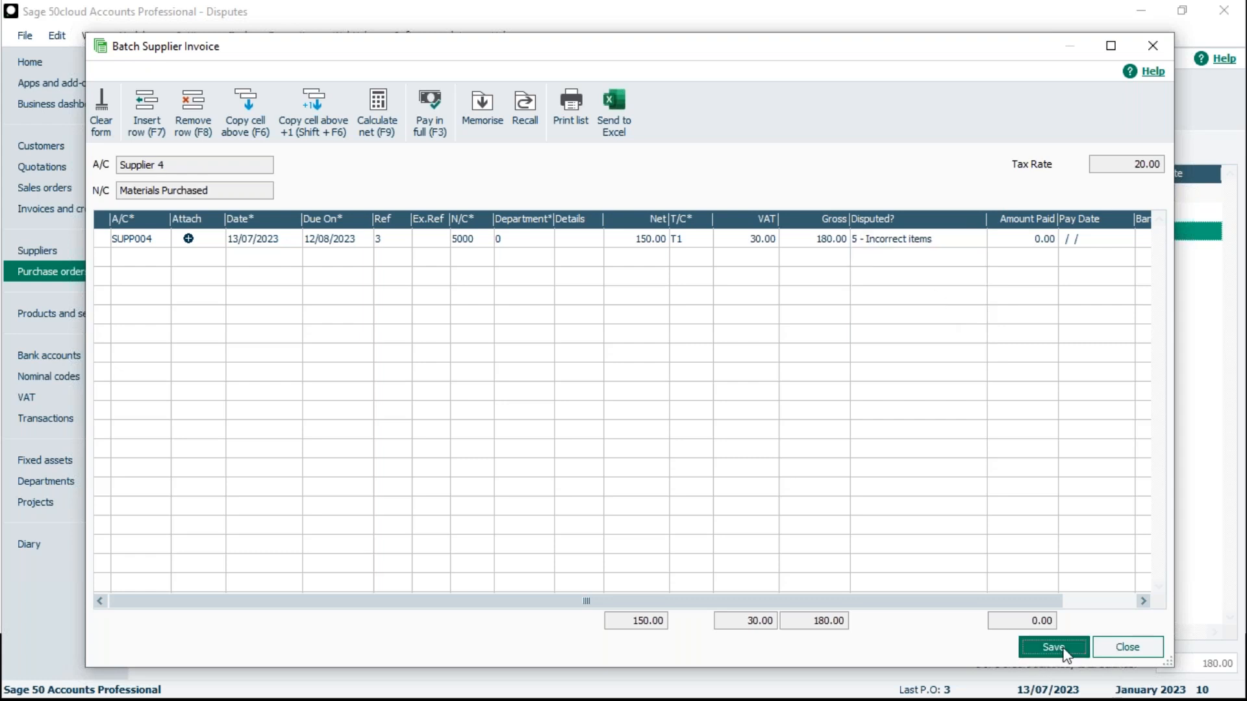
pyautogui.click(604, 395)
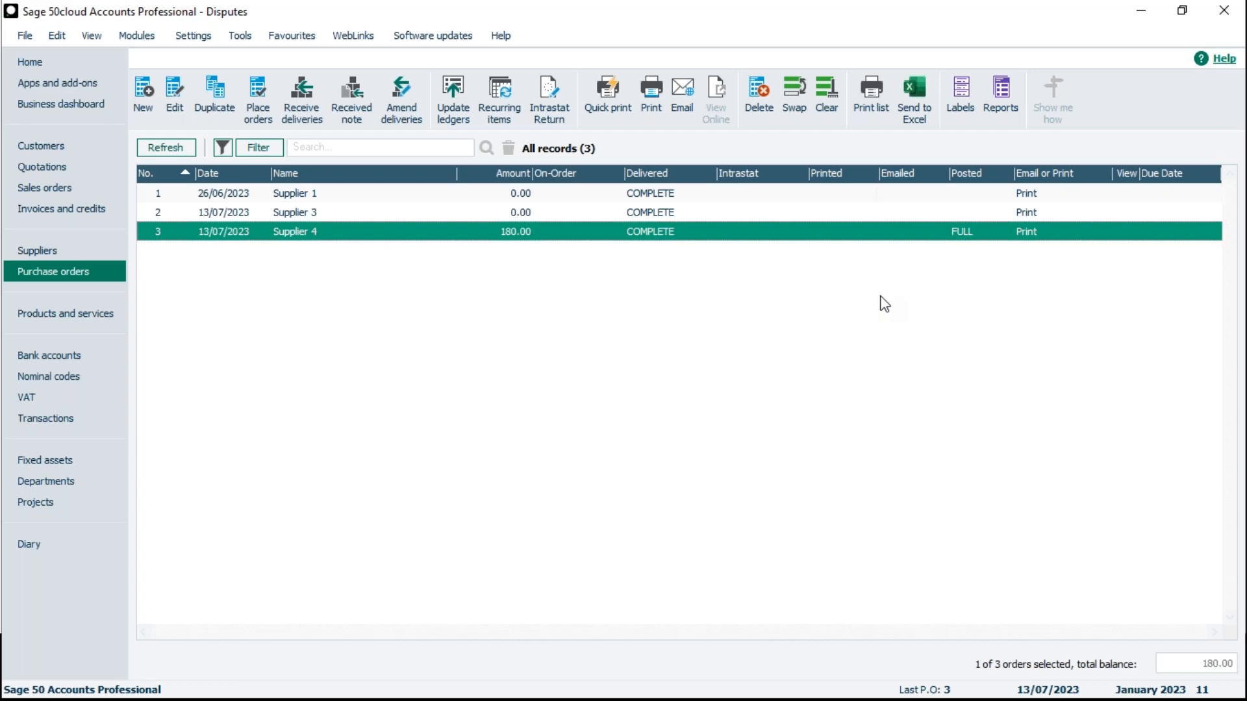
# - Check the purchase order reports and the supplier invoice reports for dispute reports, closing each report window
pyautogui.click(998, 108)
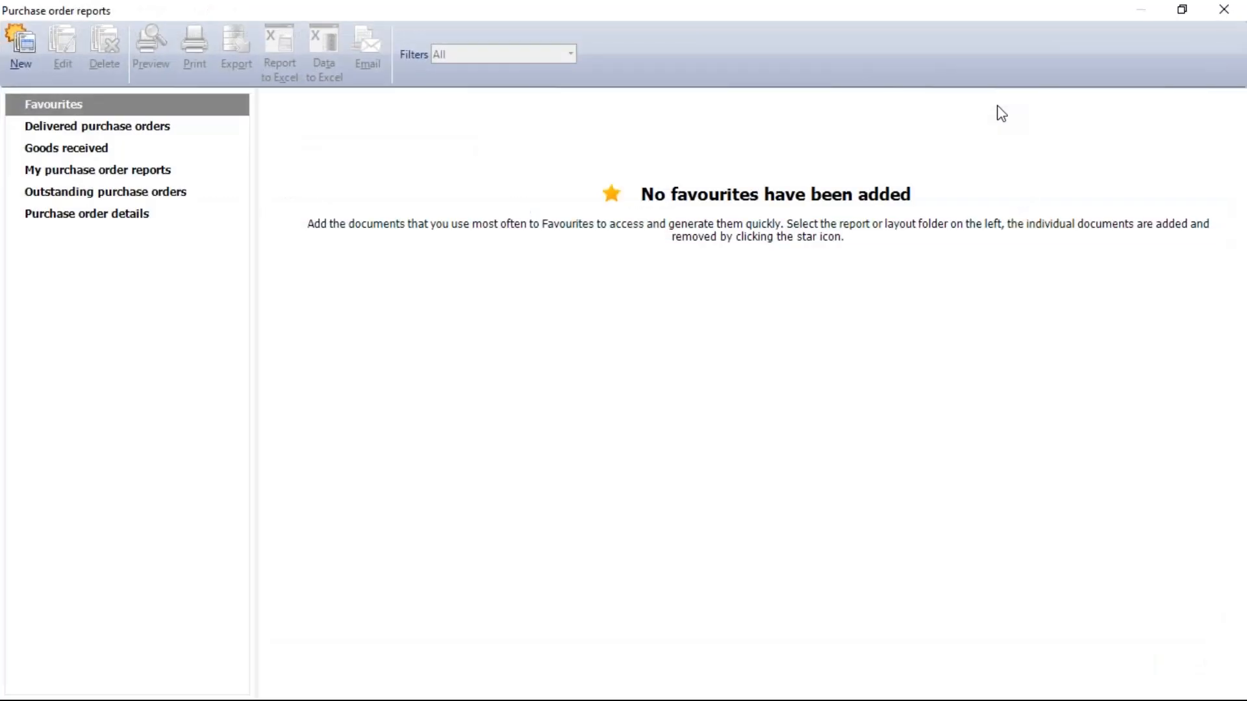
pyautogui.click(1223, 10)
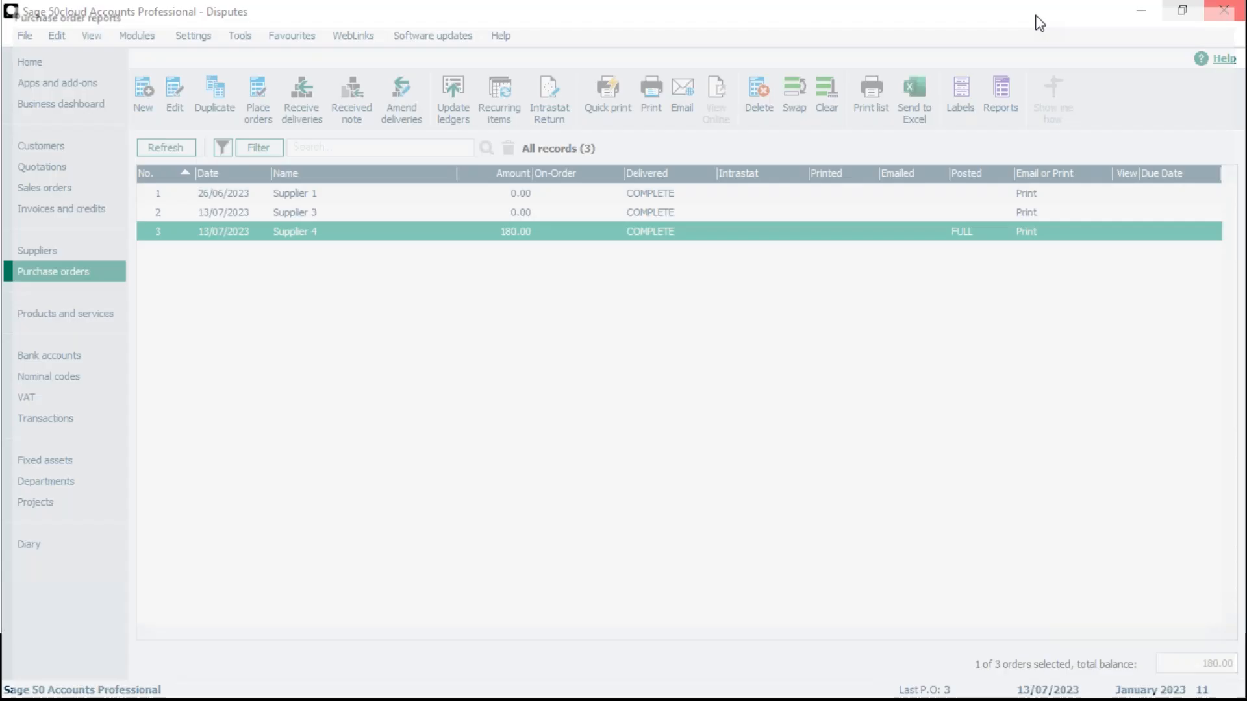
pyautogui.click(91, 250)
pyautogui.click(1103, 99)
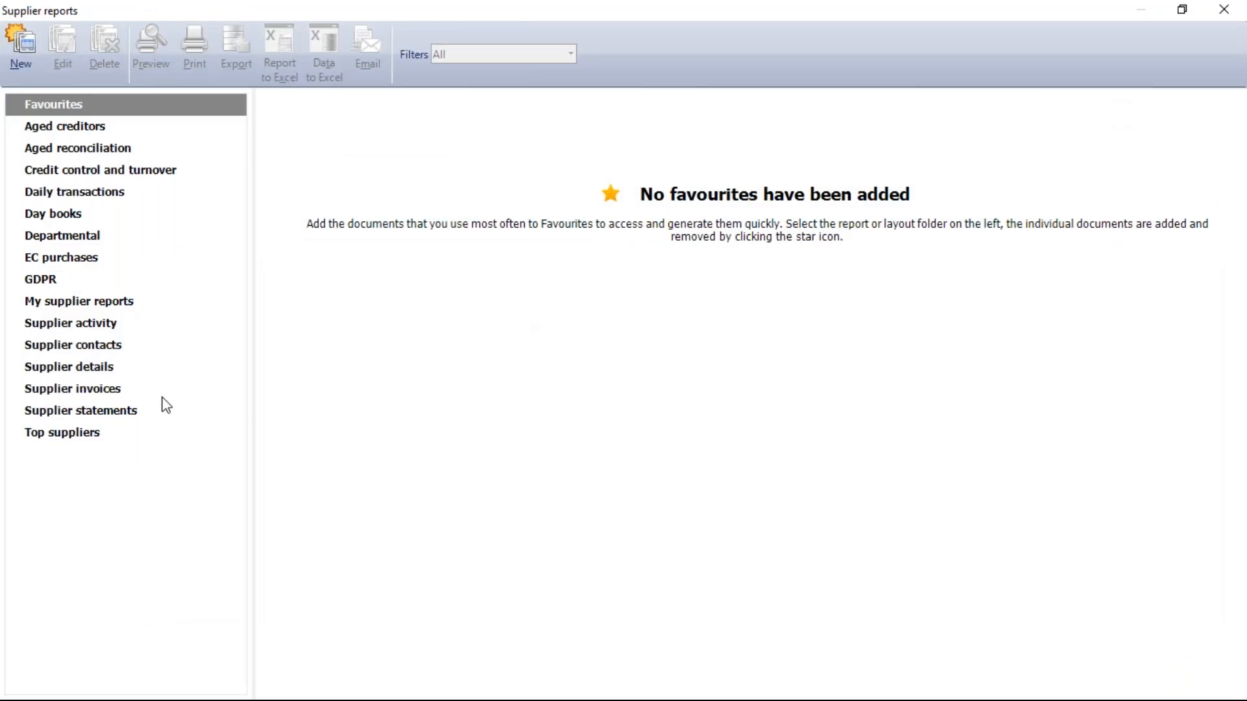
pyautogui.click(111, 393)
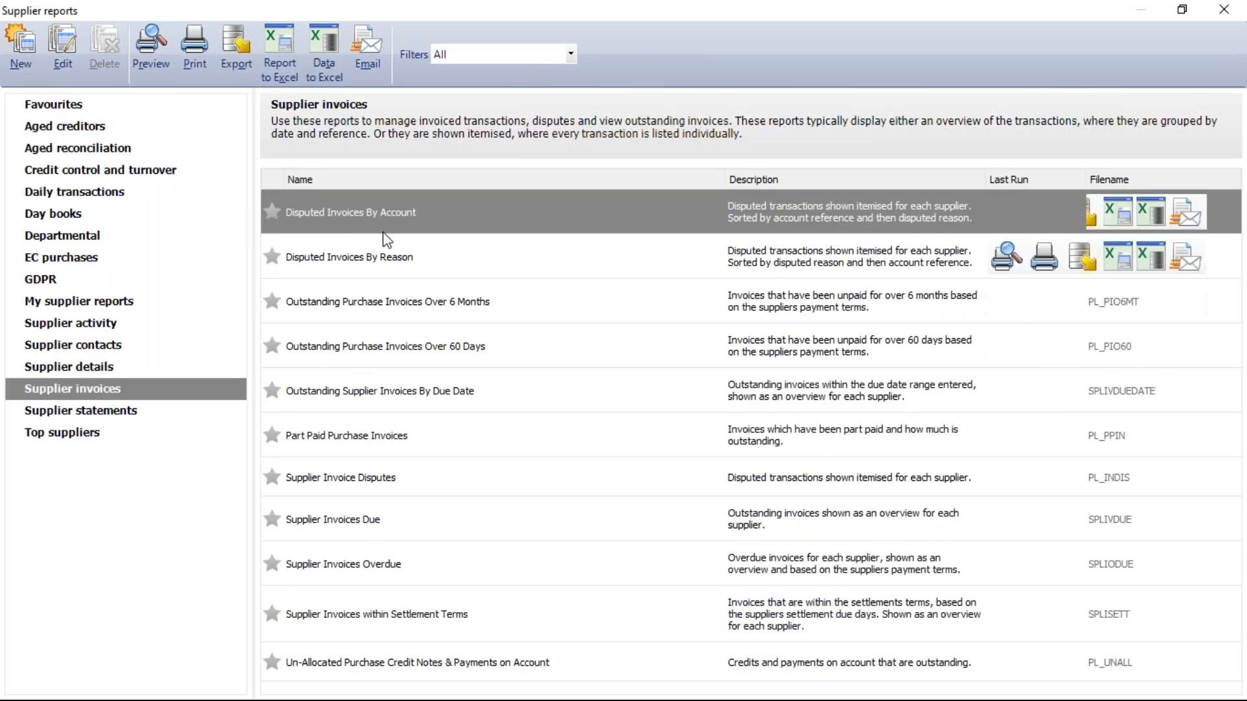
pyautogui.moveTo(387, 228)
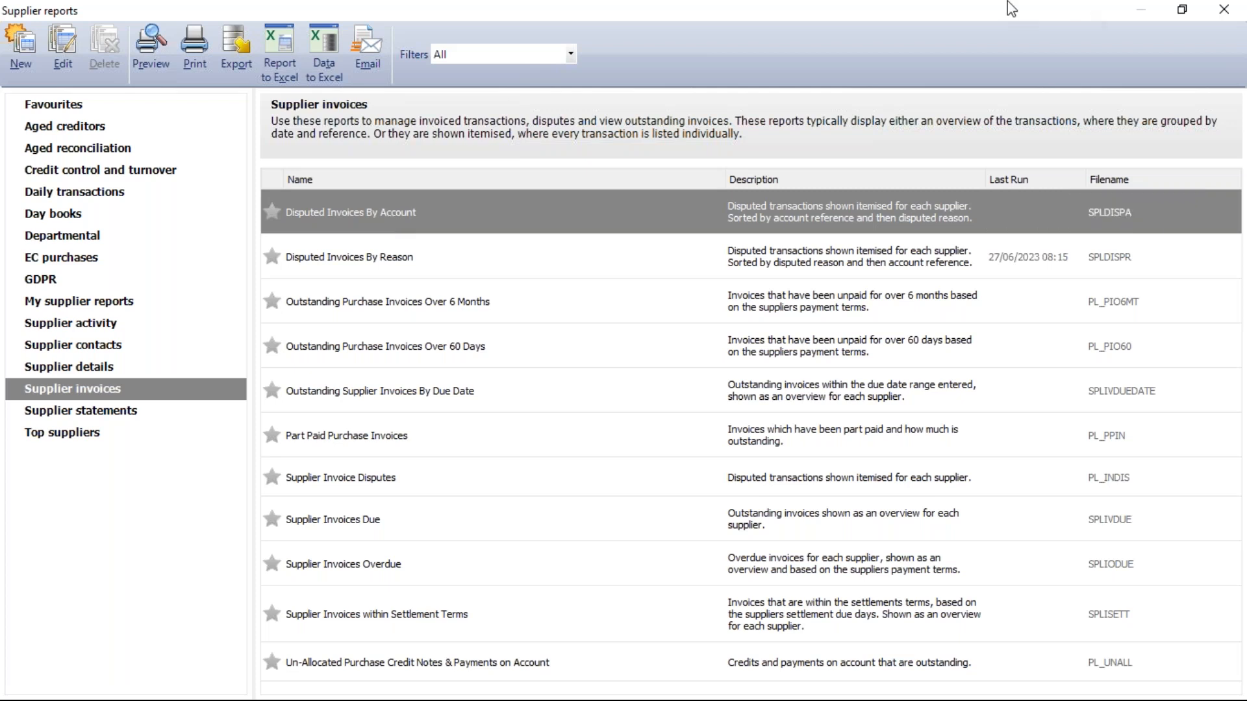
pyautogui.click(1220, 12)
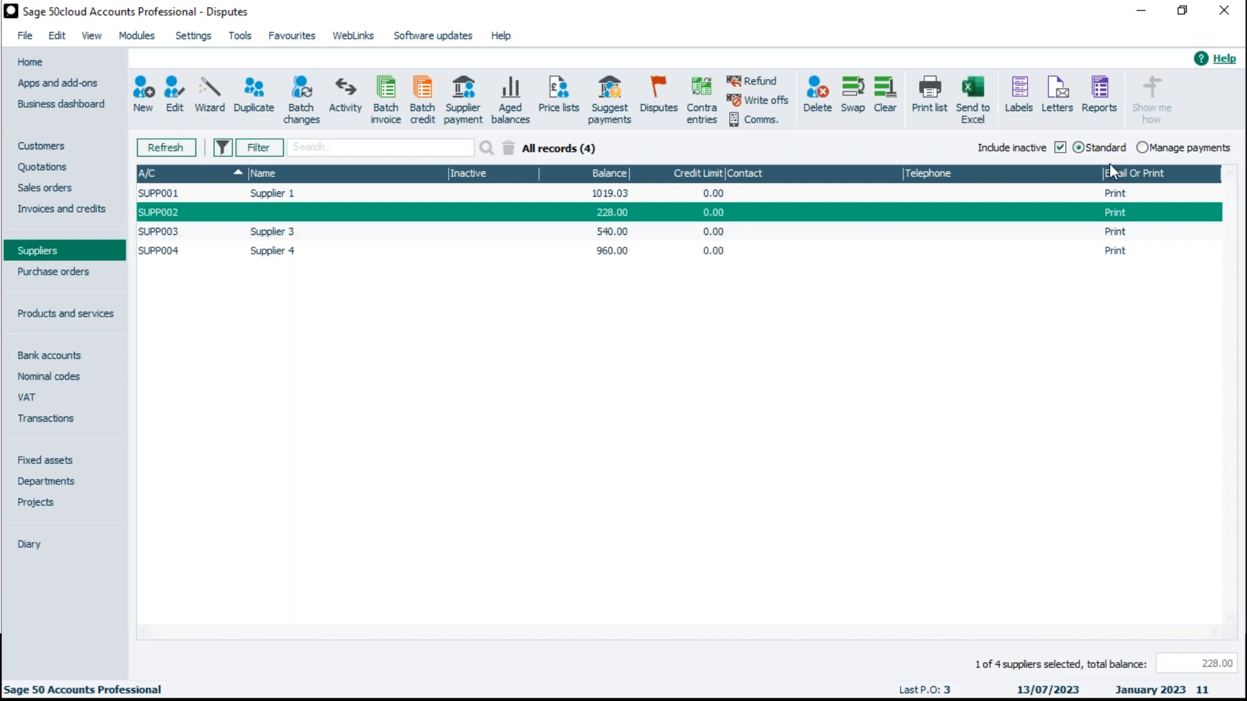
# - Clear the supplier selection and preview the Disputed Invoices By Account supplier report with default criteria, enlarging the preview and closing it
pyautogui.click(884, 99)
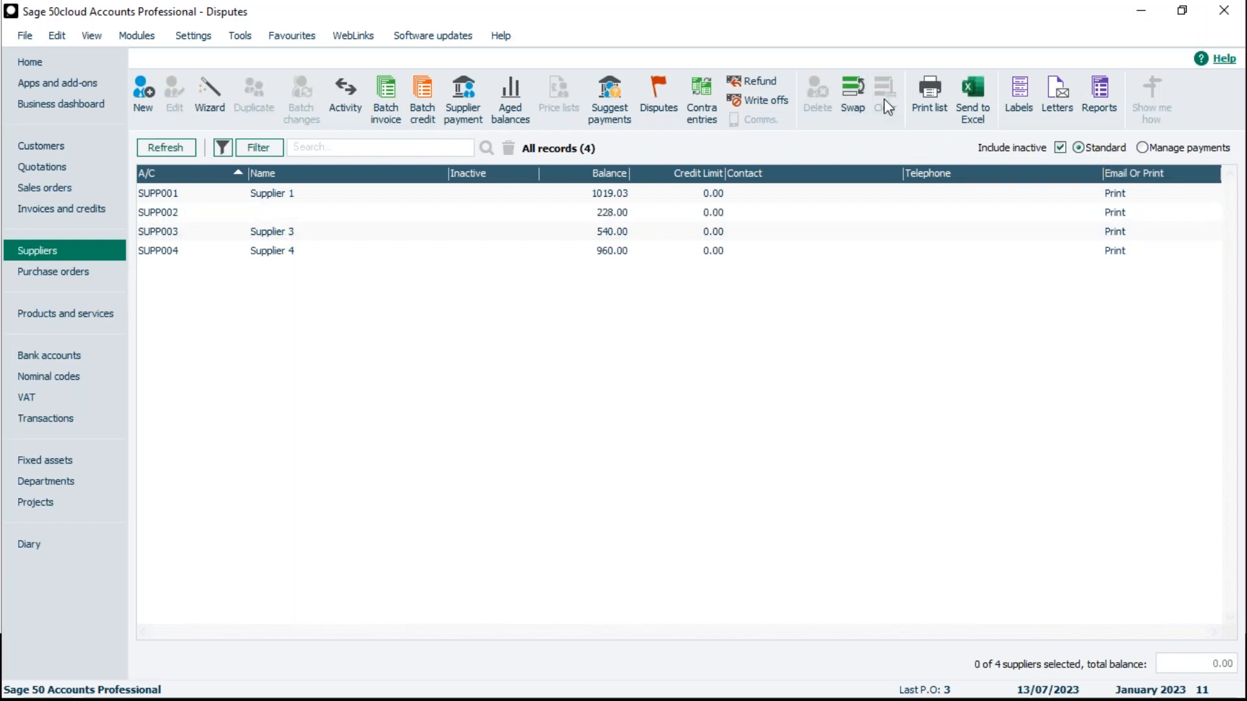
pyautogui.click(1104, 100)
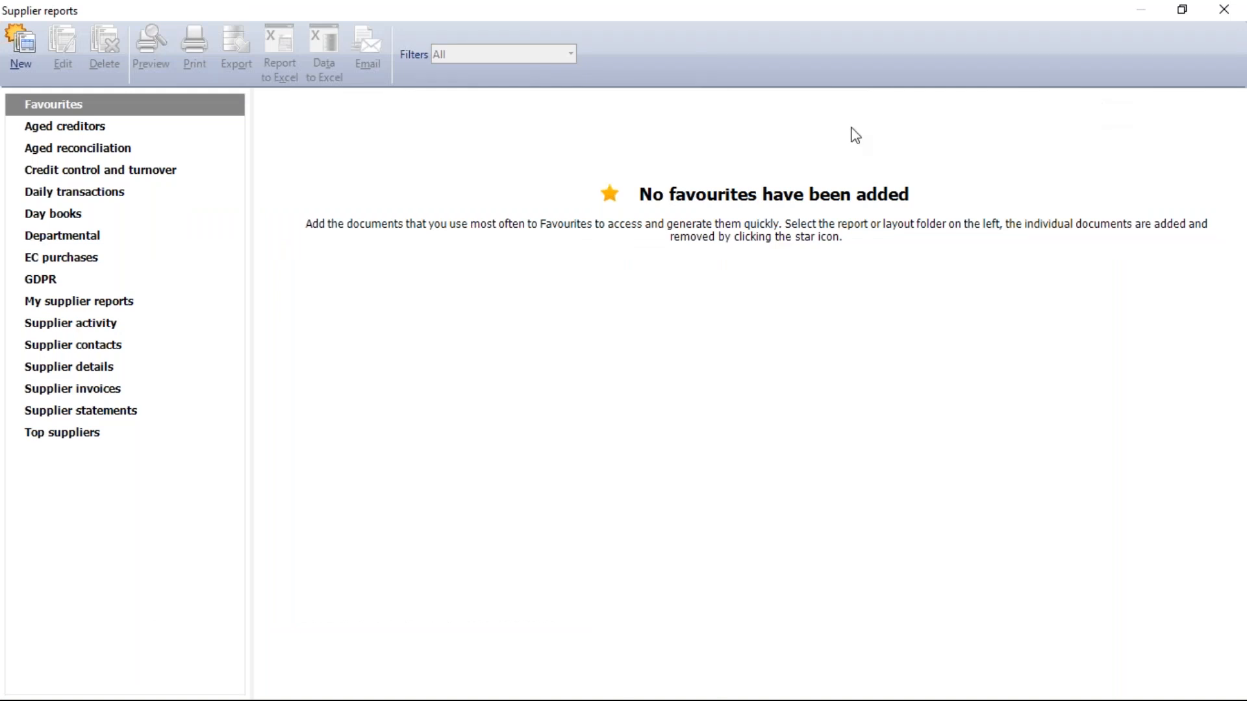
pyautogui.click(118, 391)
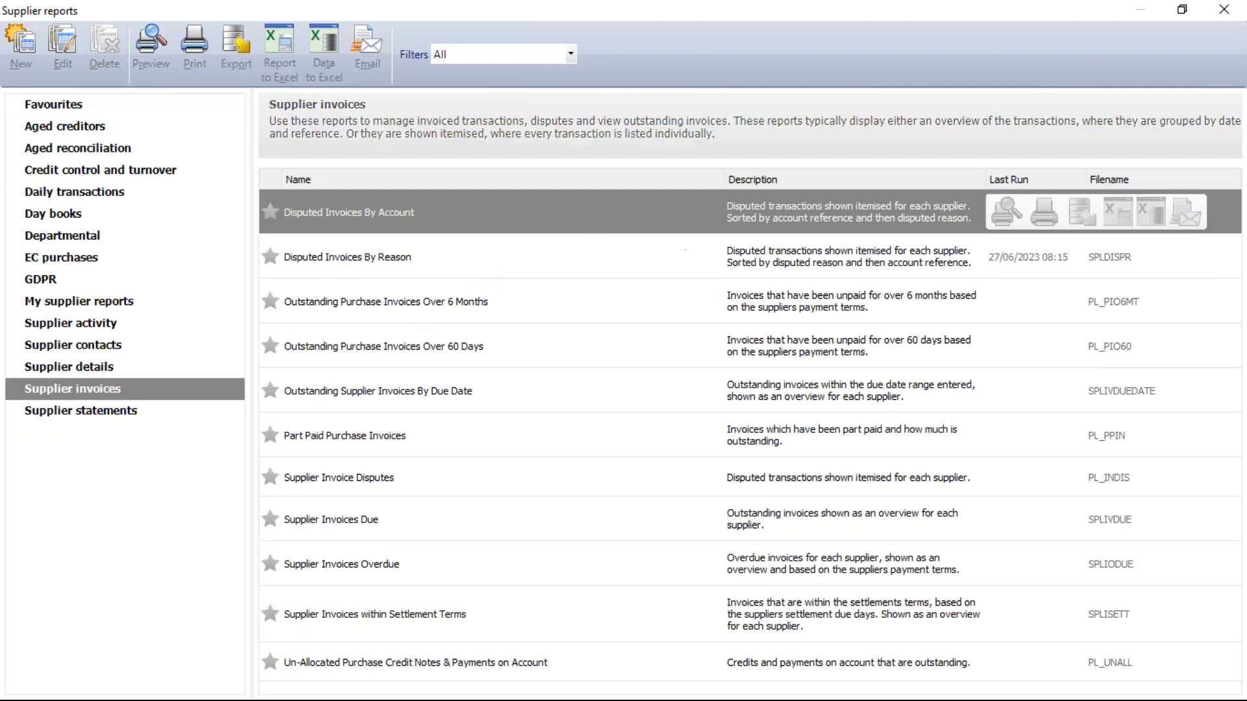
pyautogui.doubleClick(694, 220)
pyautogui.click(771, 440)
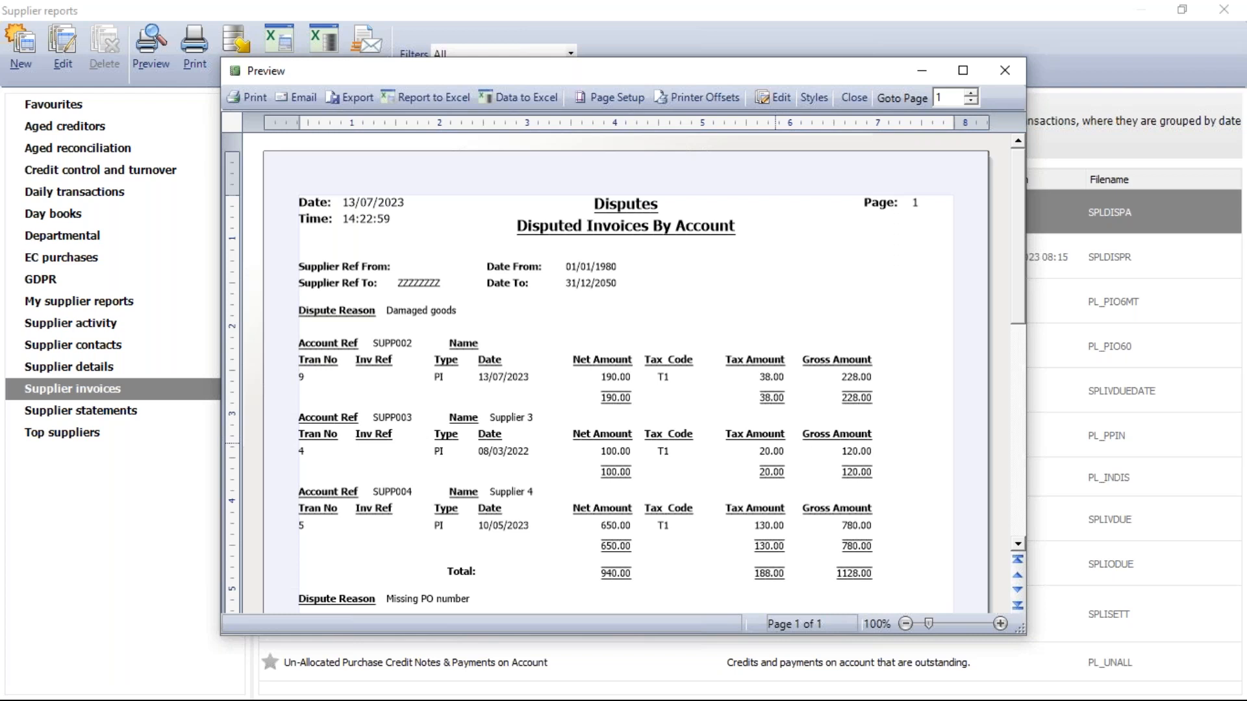
pyautogui.click(963, 70)
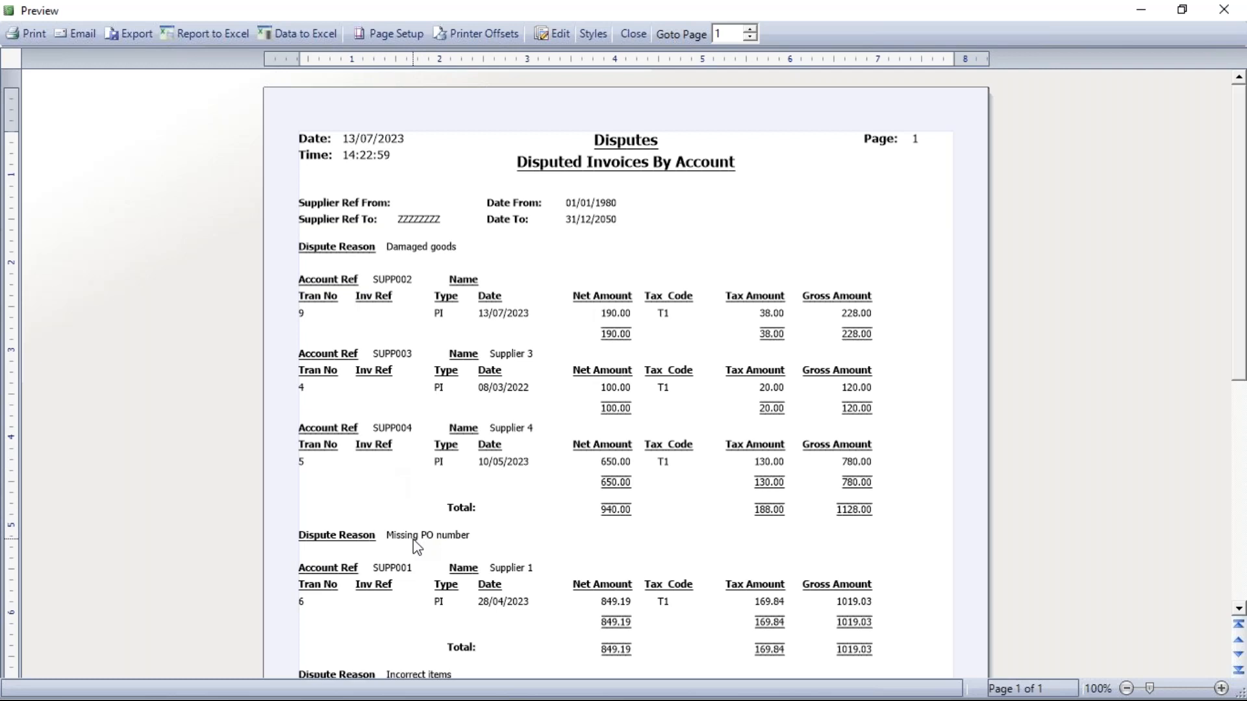
pyautogui.click(1224, 9)
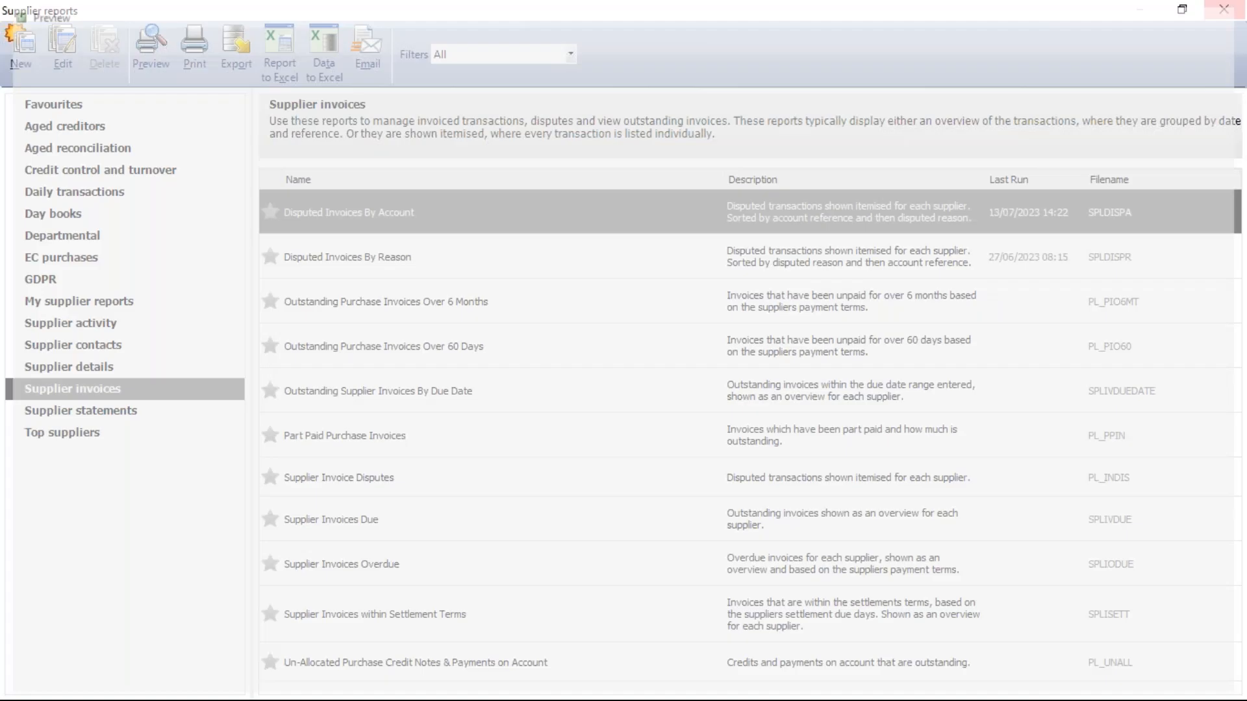
# - Preview the Disputed Invoices By Reason supplier report with the default criteria, and close the preview
pyautogui.doubleClick(447, 259)
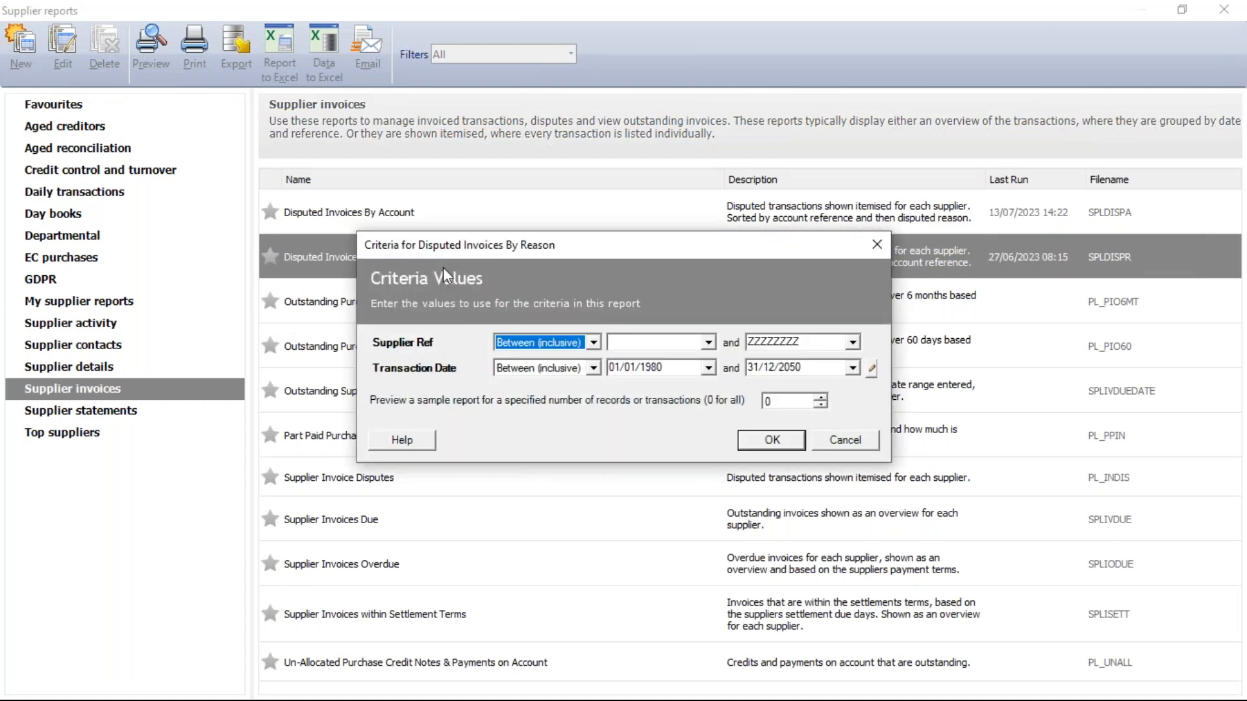
pyautogui.click(771, 441)
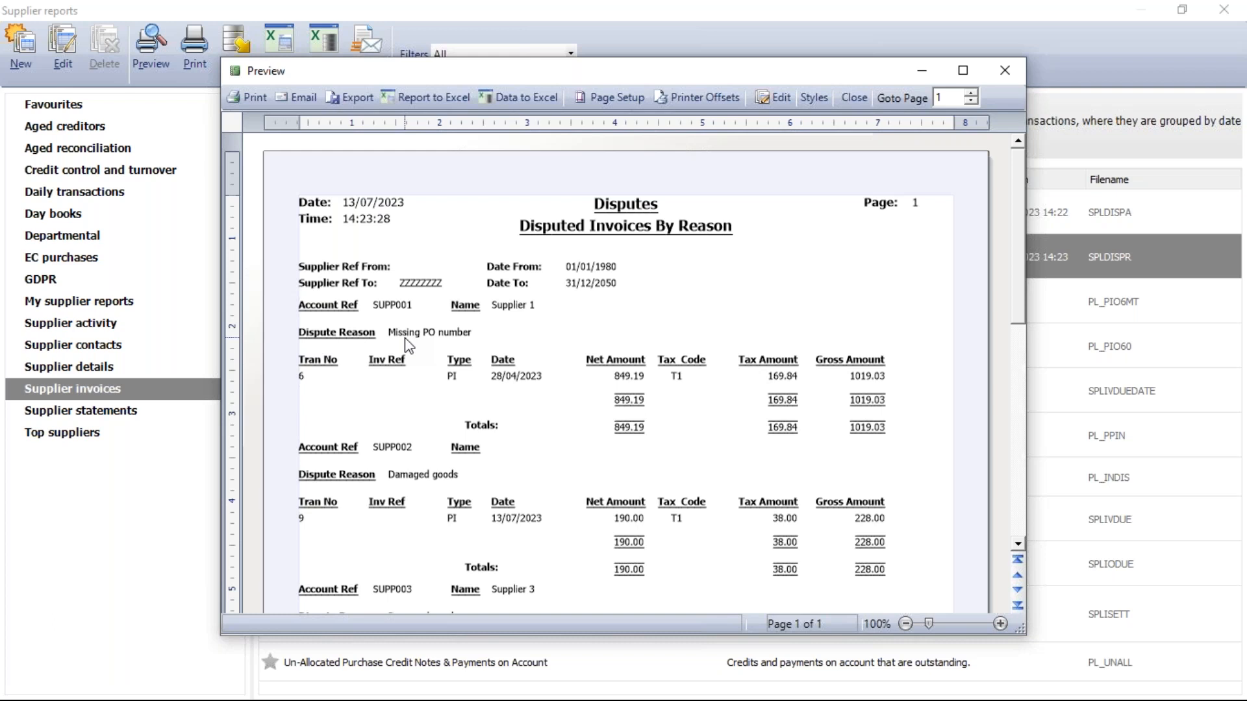
pyautogui.click(1004, 70)
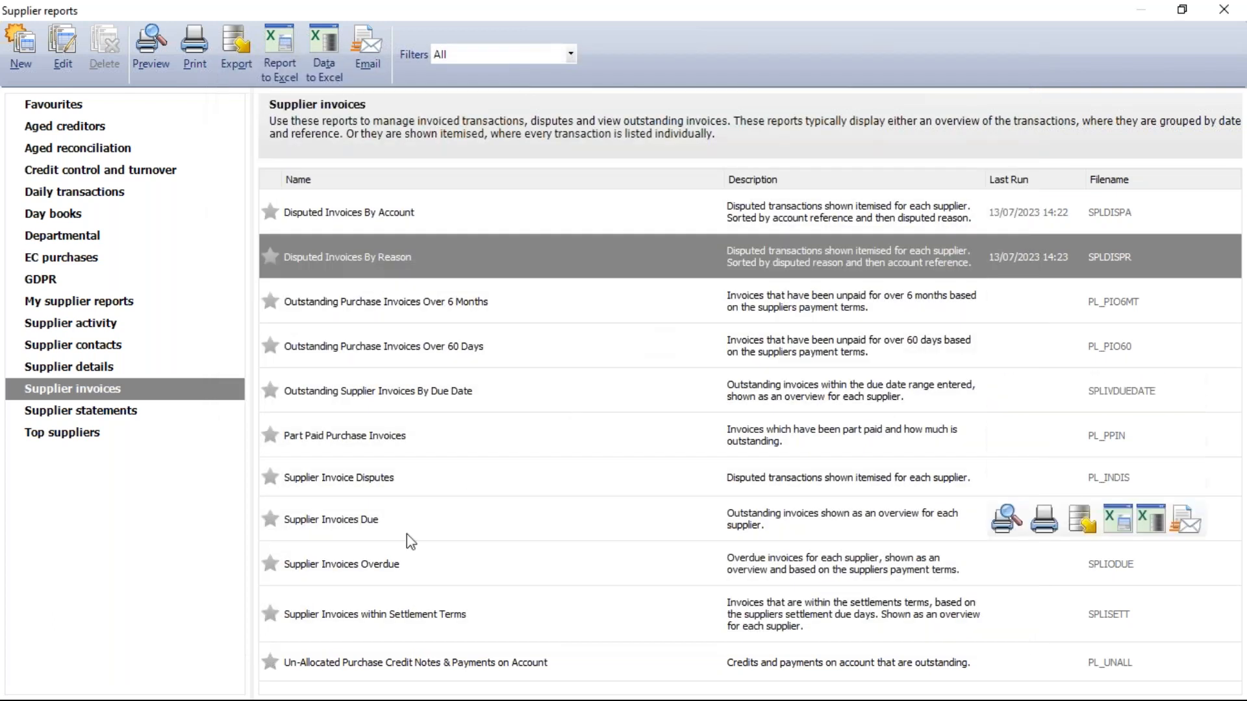
# - Preview the Supplier Invoice Disputes report with the default criteria, view it to the end of the page, and close the preview
pyautogui.click(376, 484)
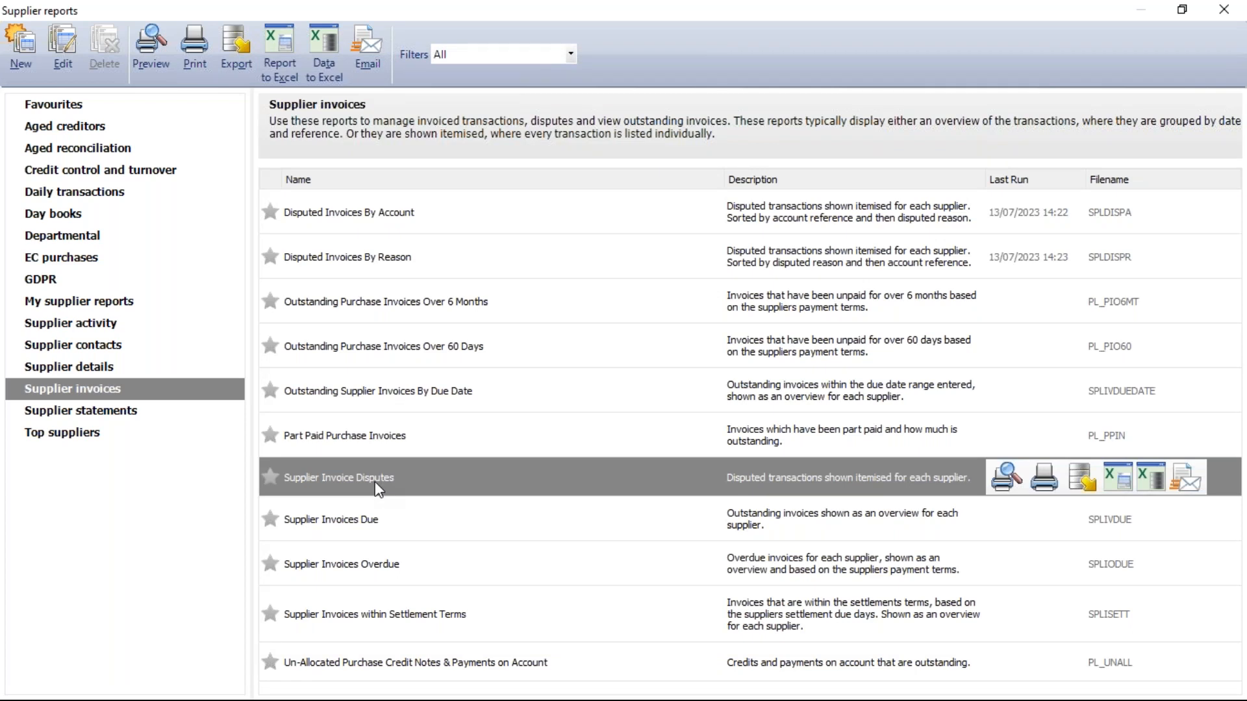
pyautogui.doubleClick(470, 474)
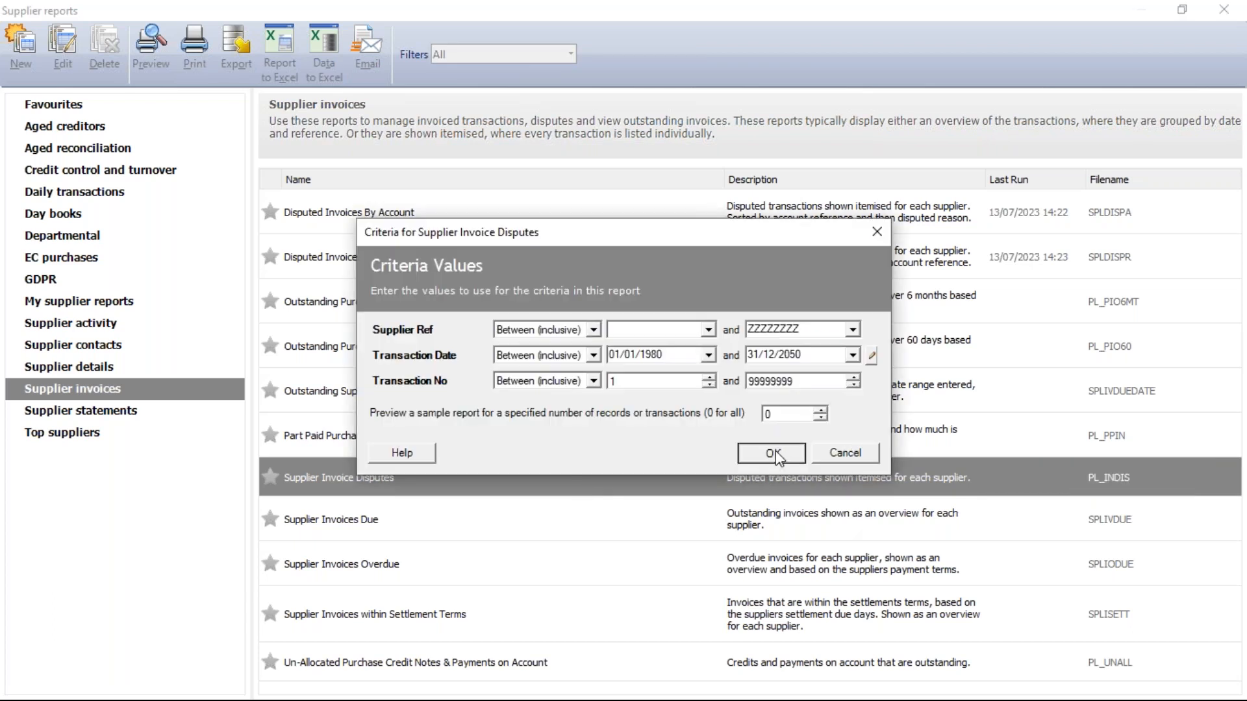
pyautogui.click(777, 453)
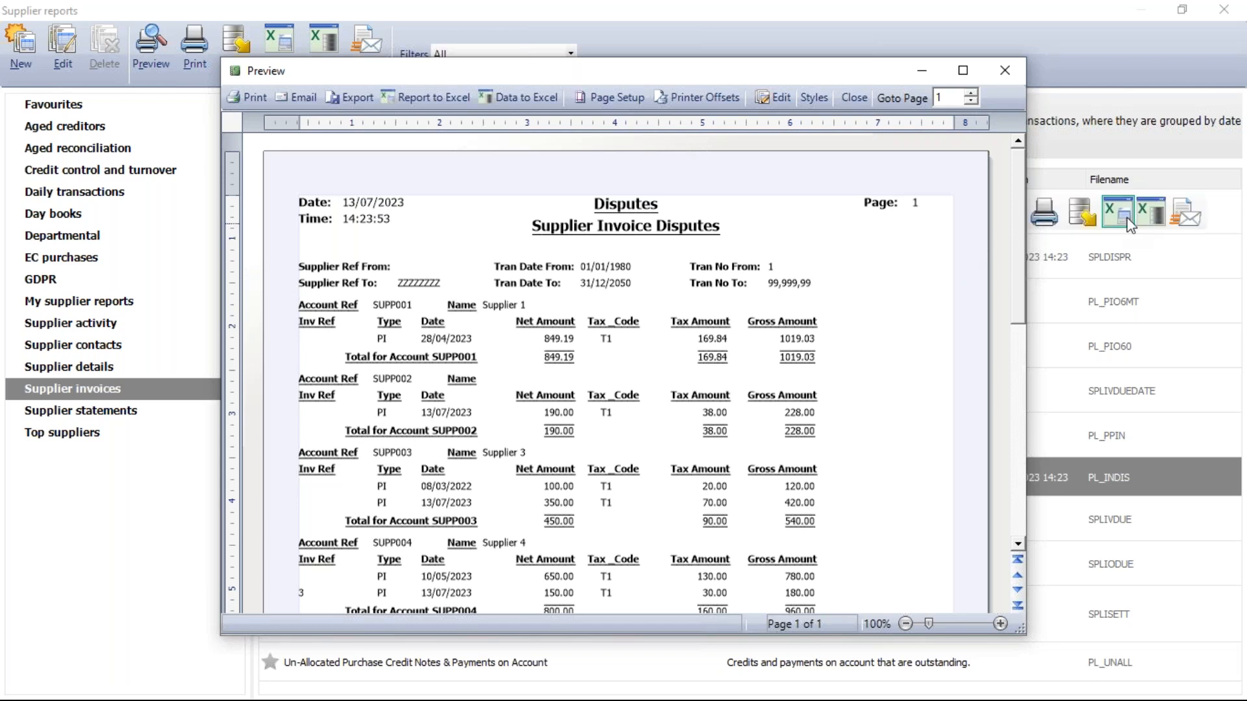
pyautogui.moveTo(1019, 220); pyautogui.dragTo(1021, 416)
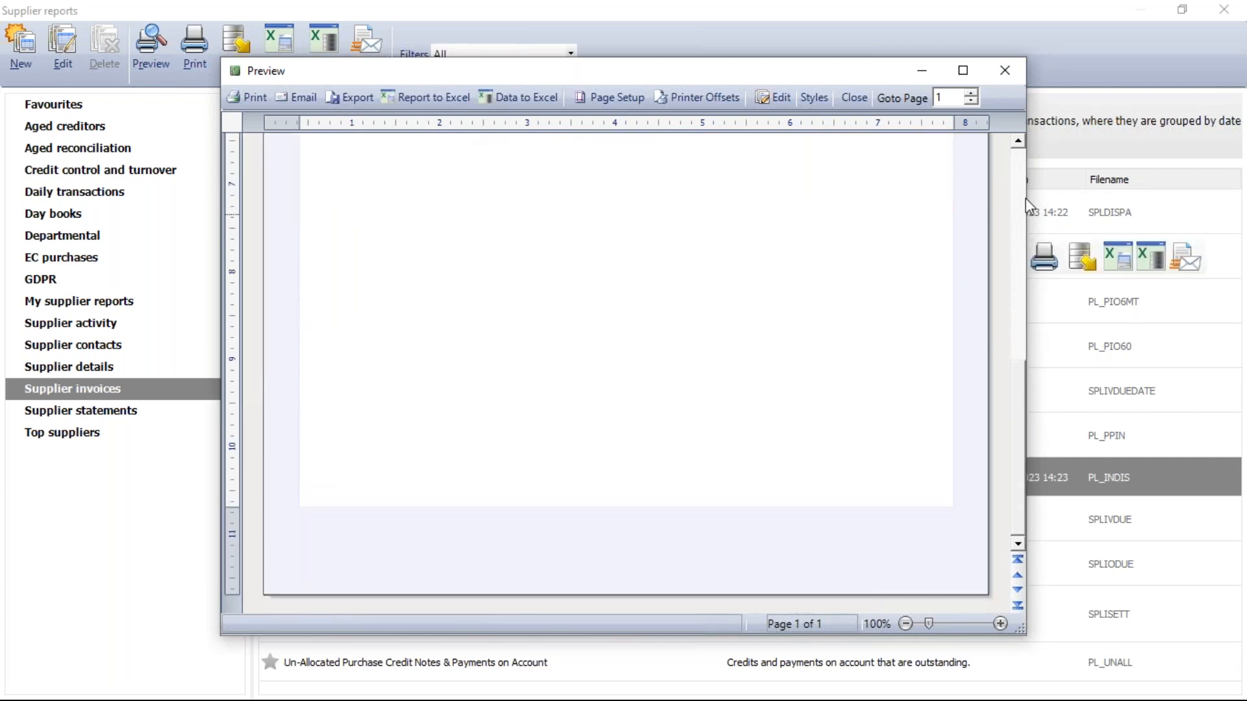
pyautogui.click(1008, 70)
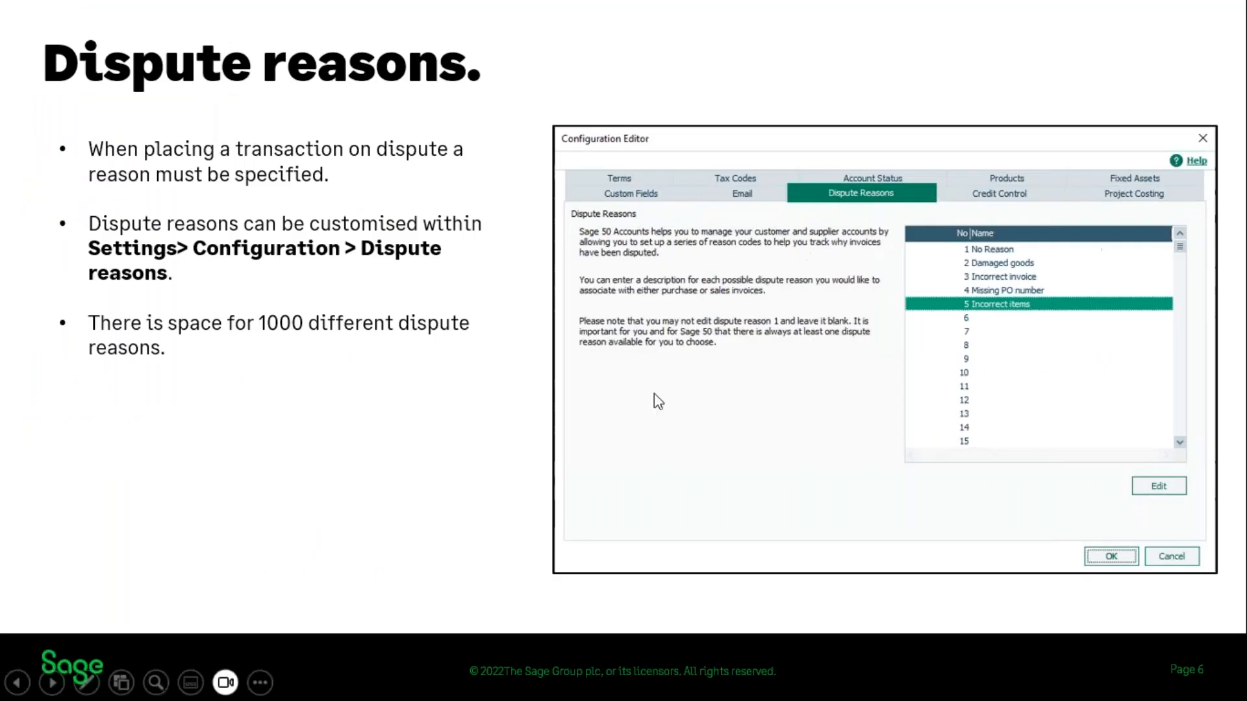
pyautogui.click(549, 463)
pyautogui.click(532, 461)
pyautogui.click(532, 461)
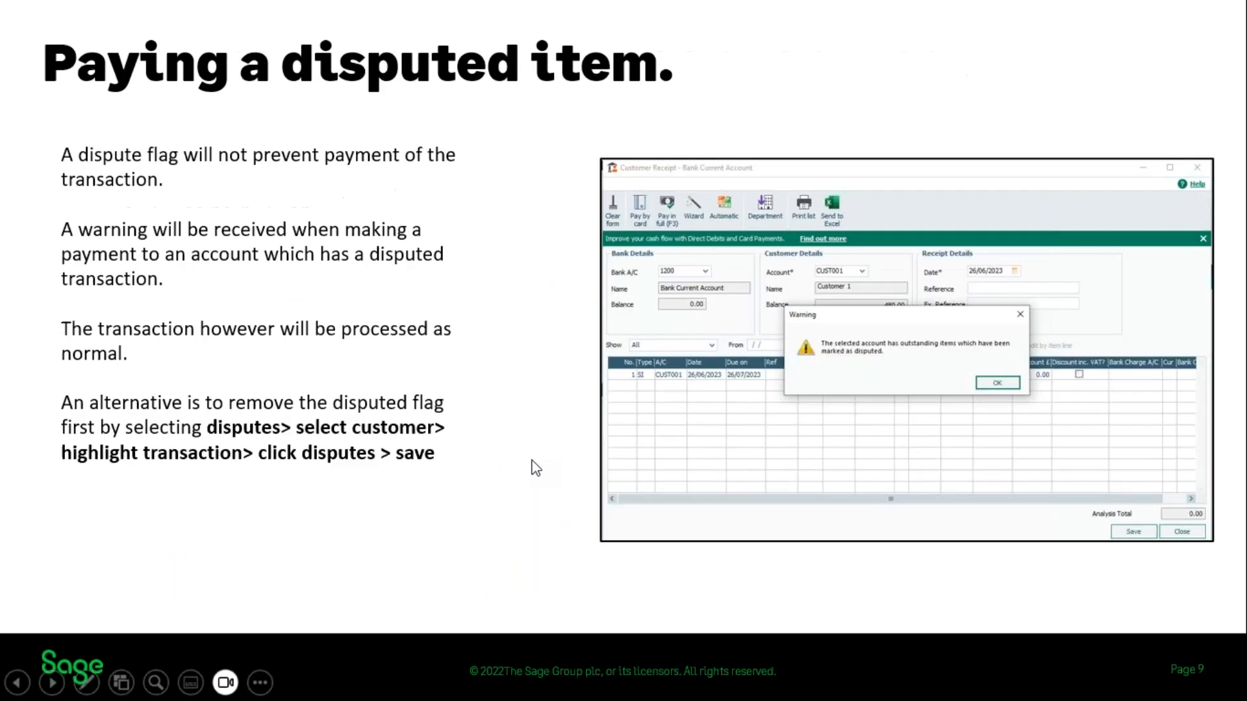
pyautogui.click(537, 468)
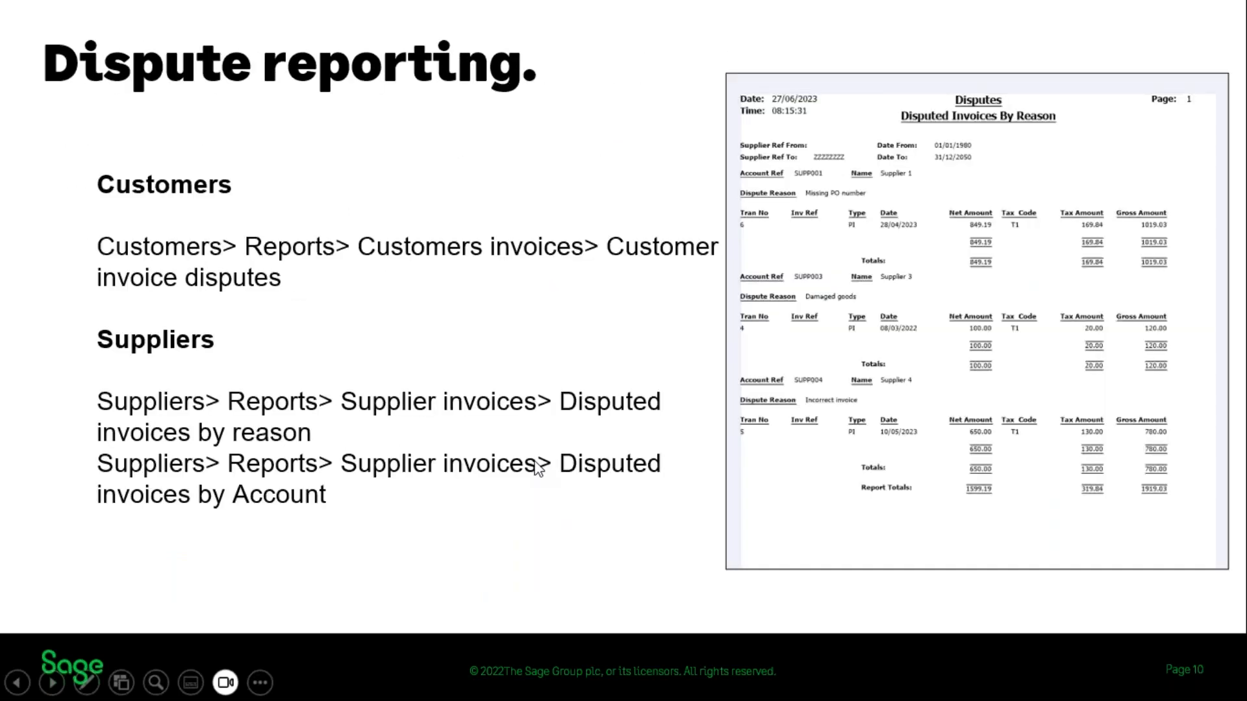
pyautogui.click(637, 454)
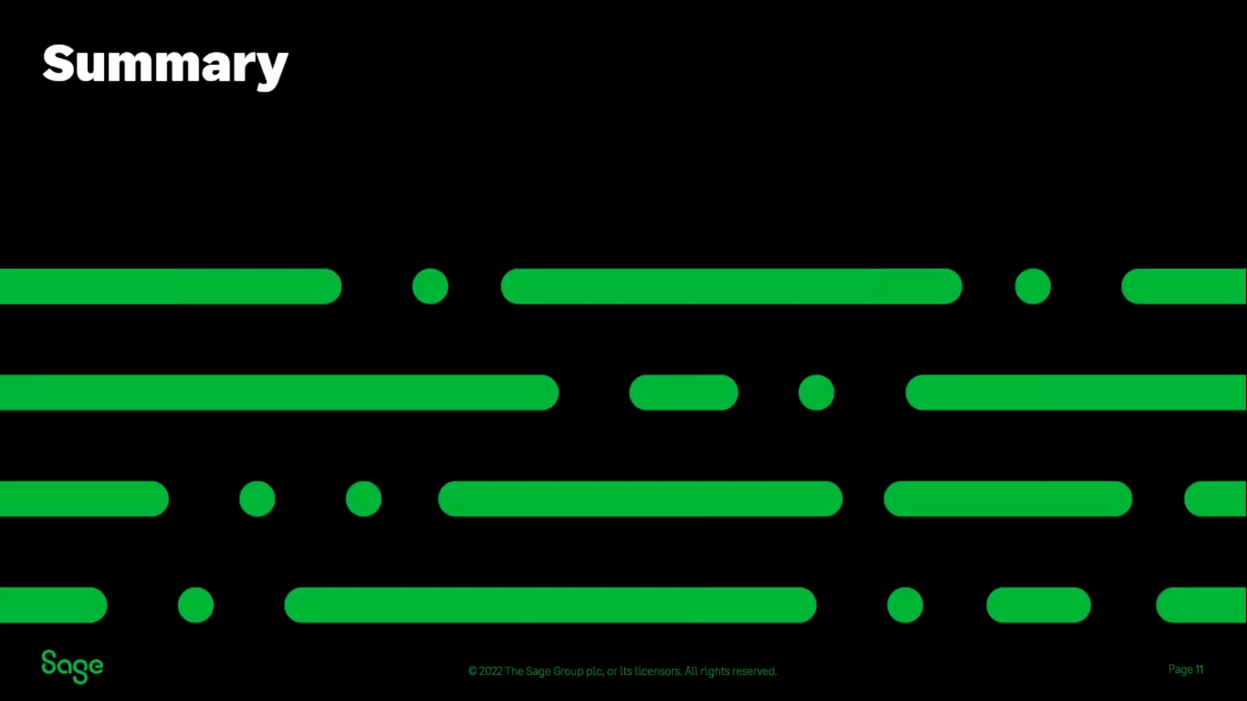
pyautogui.click(635, 450)
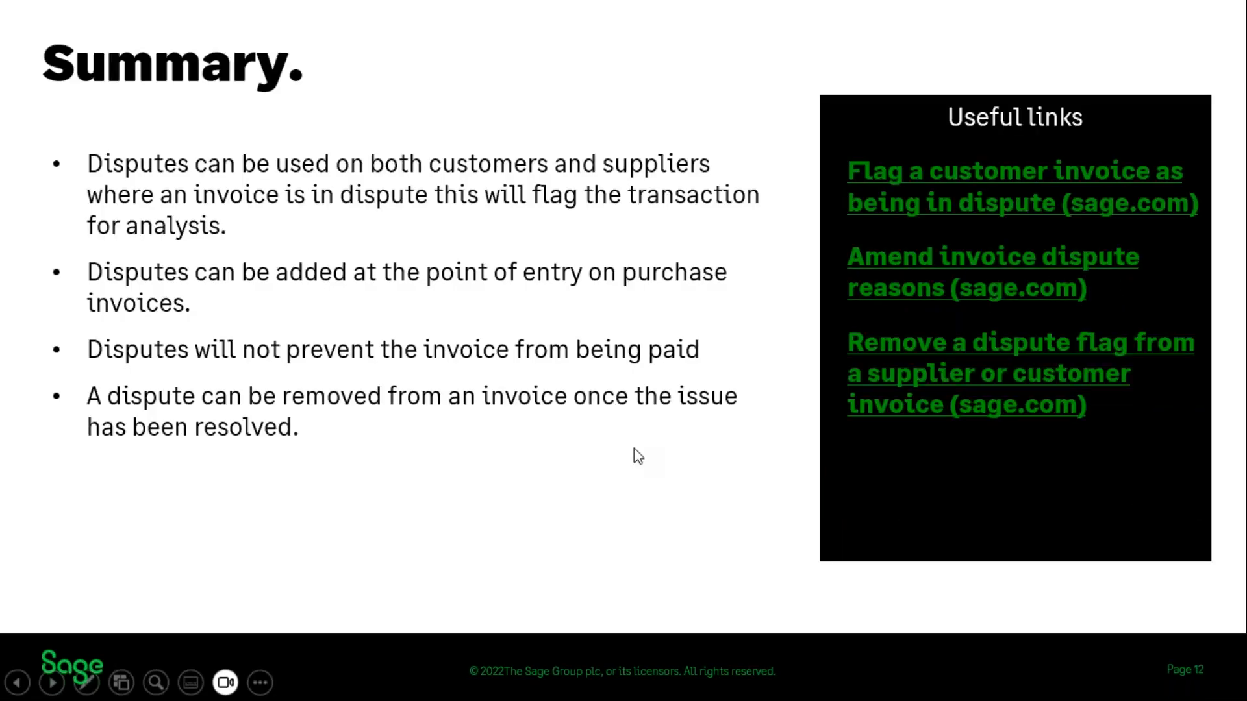